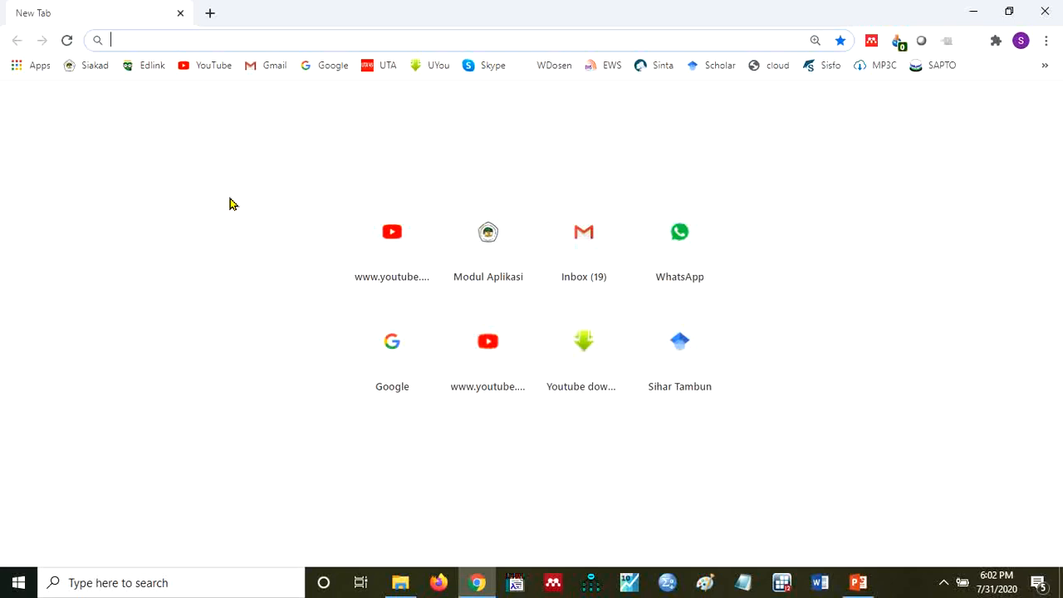
- Open the Gmail inbox and go from there to Google Drive
click(271, 75)
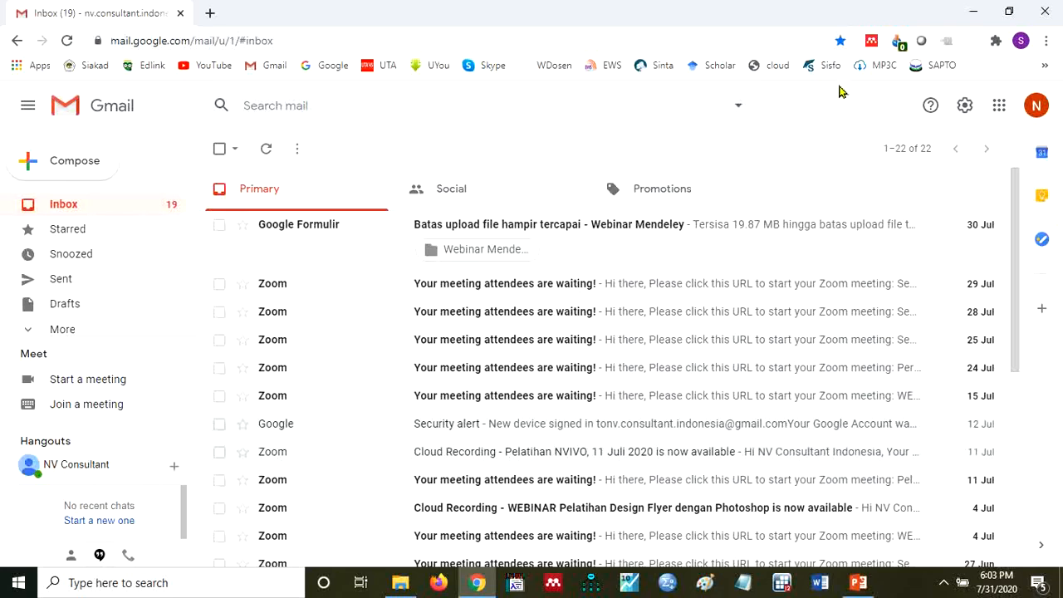
click(1000, 116)
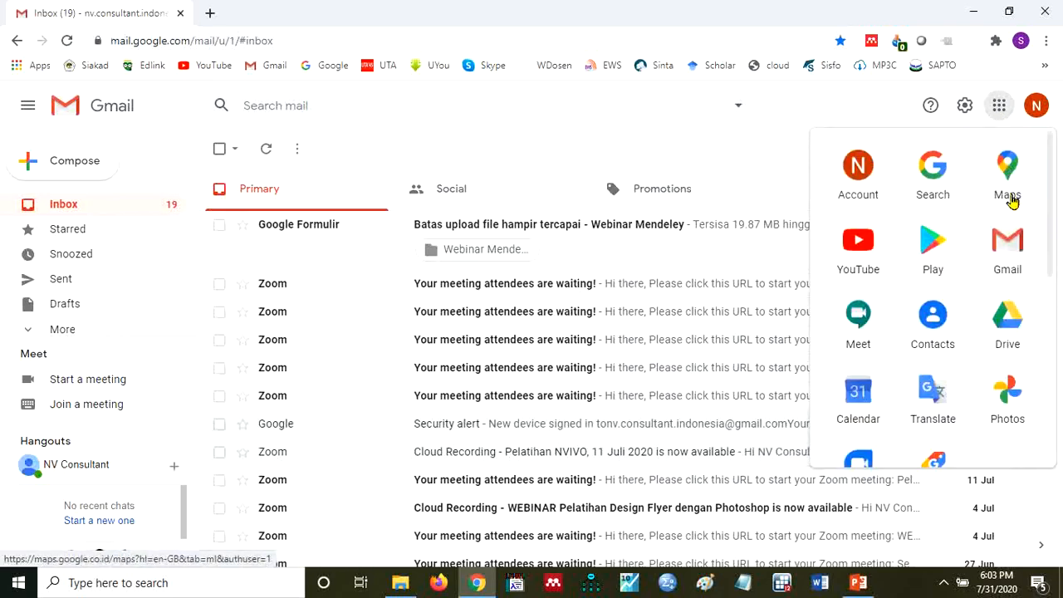
click(1008, 318)
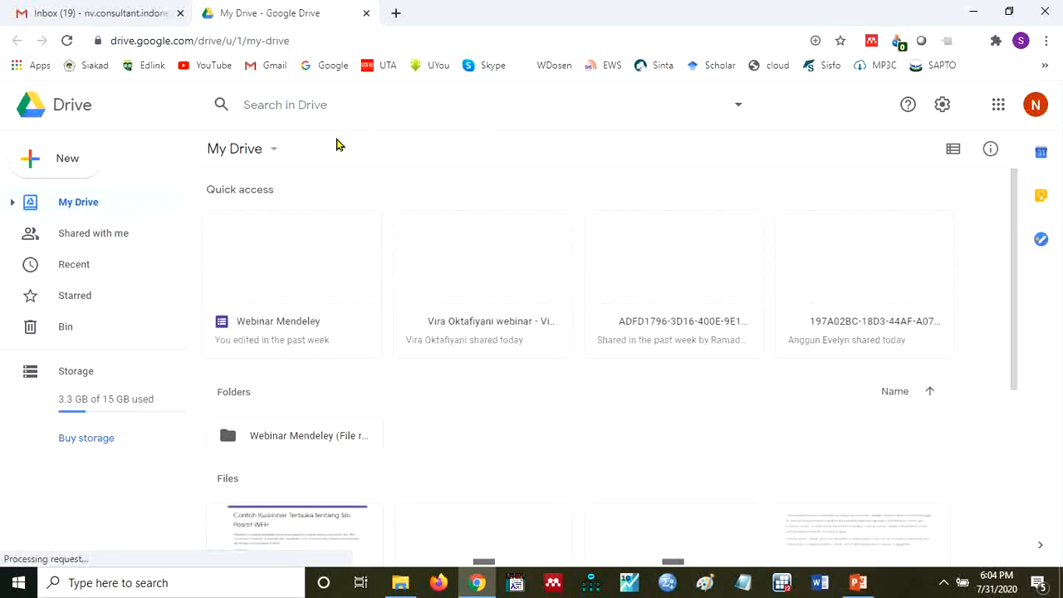
- Create a blank Google Form in My Drive
click(274, 155)
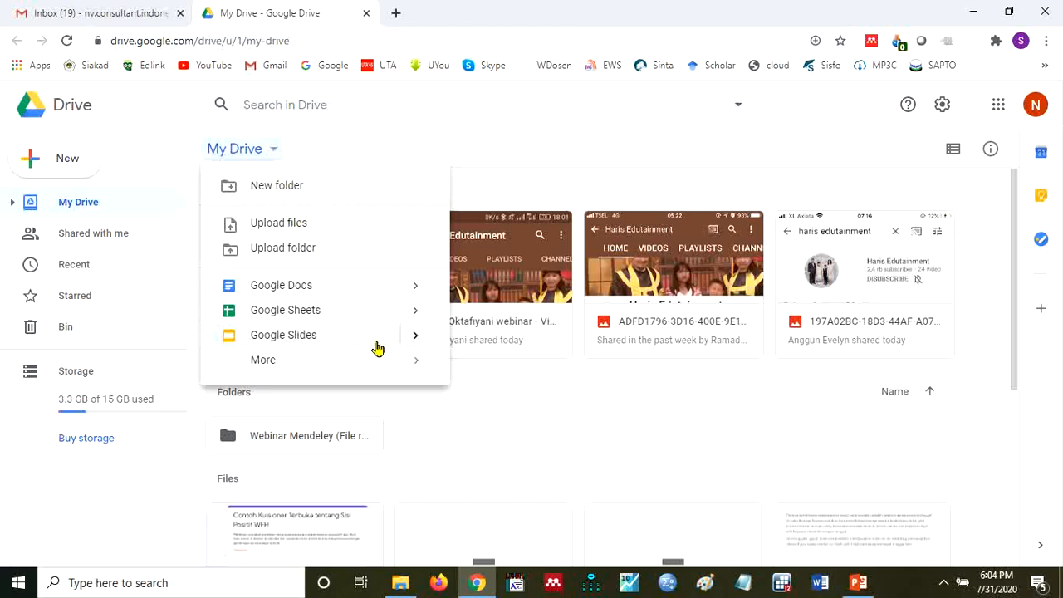
mouse_move(414, 370)
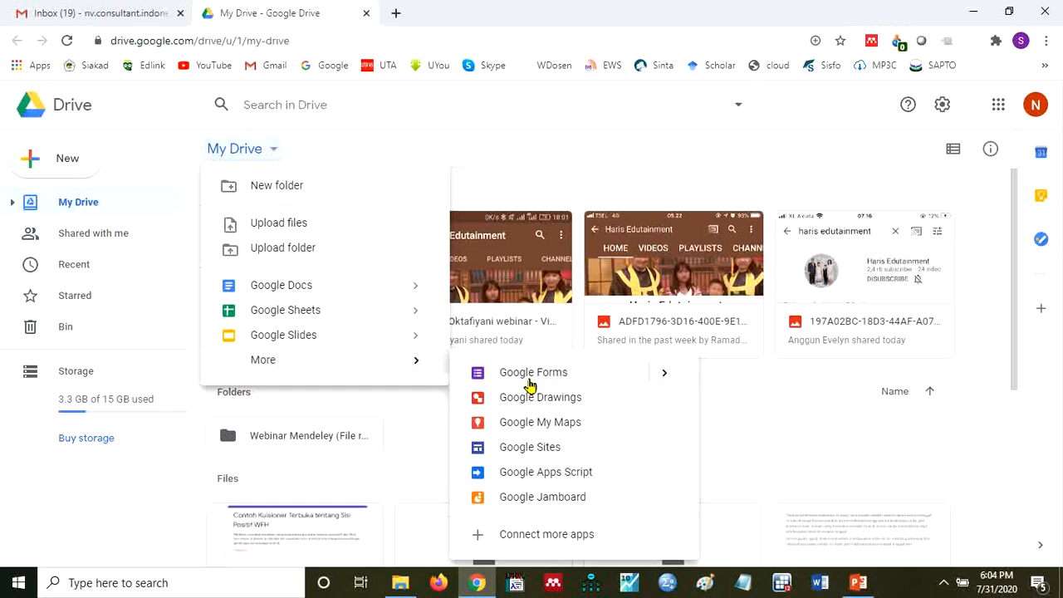
mouse_move(660, 378)
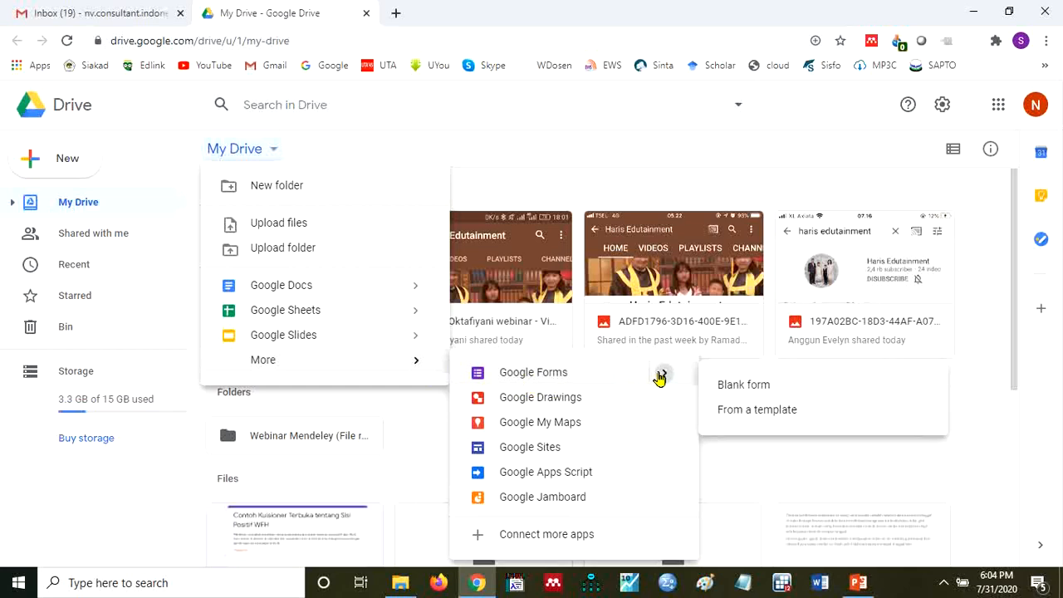
click(729, 393)
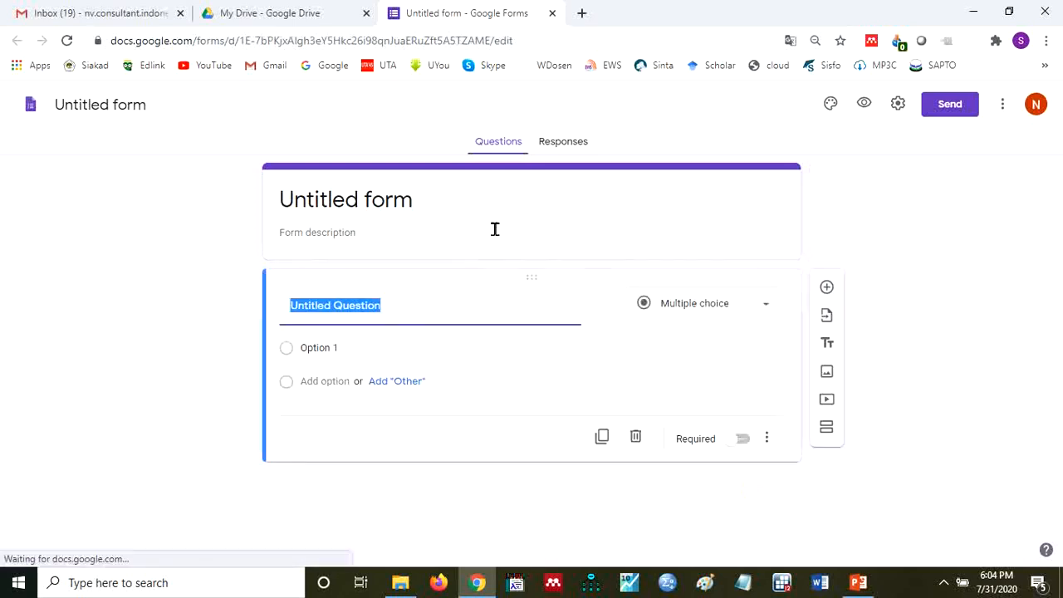
- Title the form "Kuisioner Tentang Persepsi Covid 19" and give the form file the same name
click(399, 216)
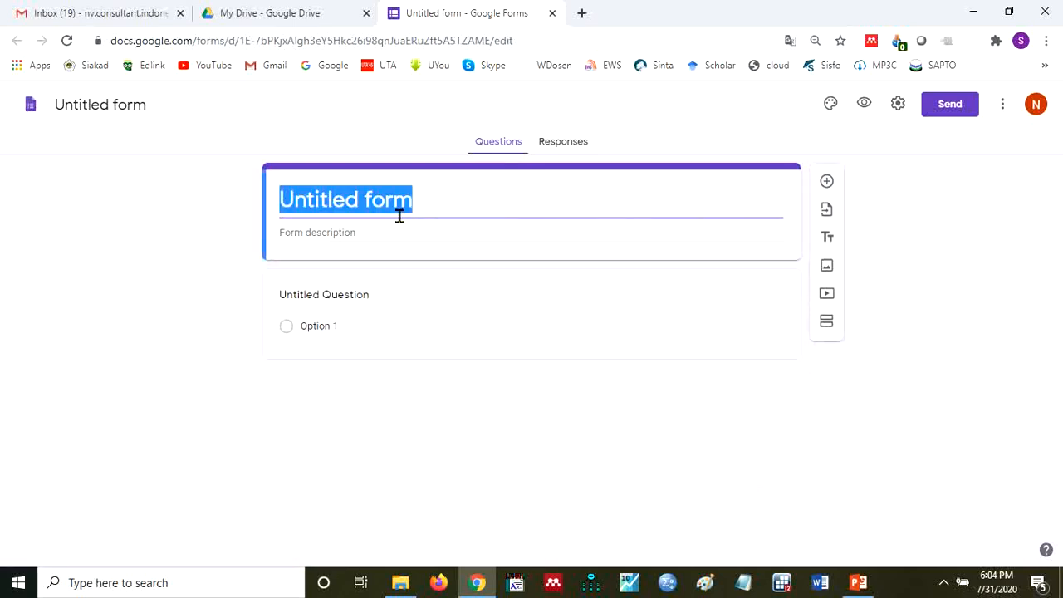
text(Kui)
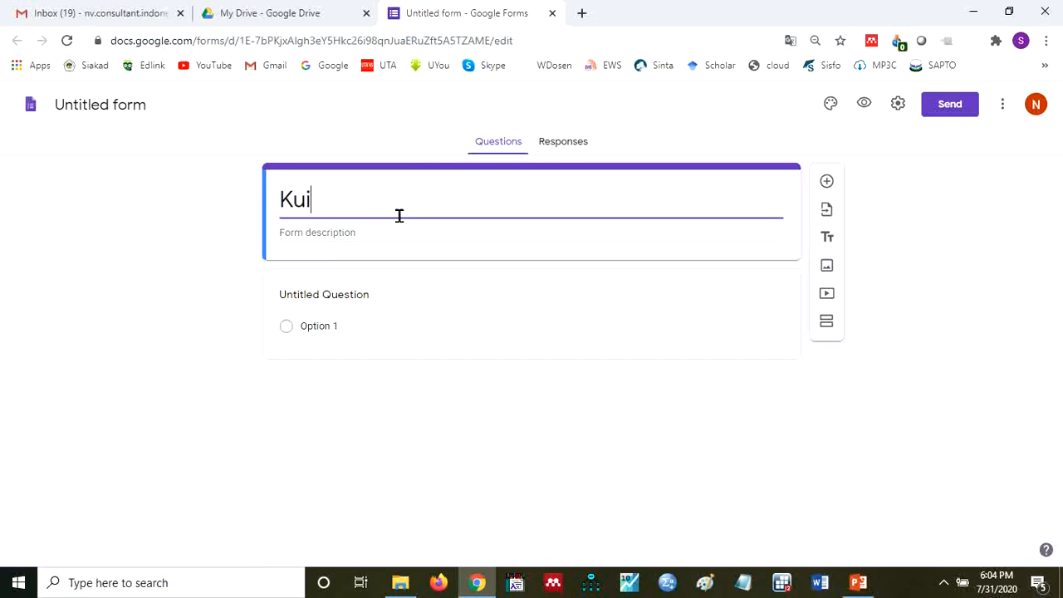
text(sio)
key(BackSpace)
text(ioner Tentan g)
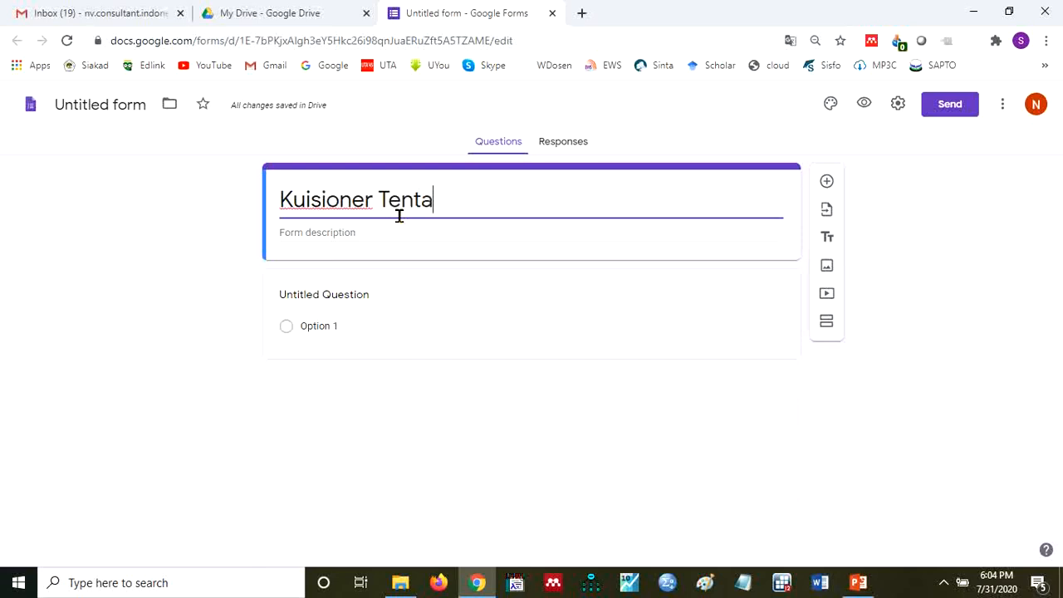
key(BackSpace)
key(BackSpace)
text(g )
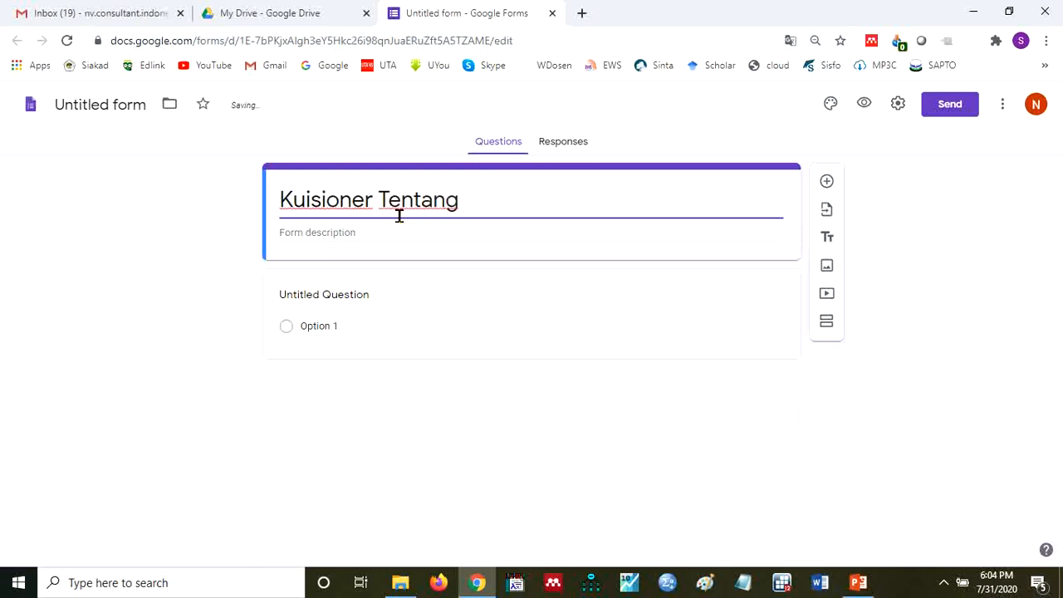
text(Persepsi )
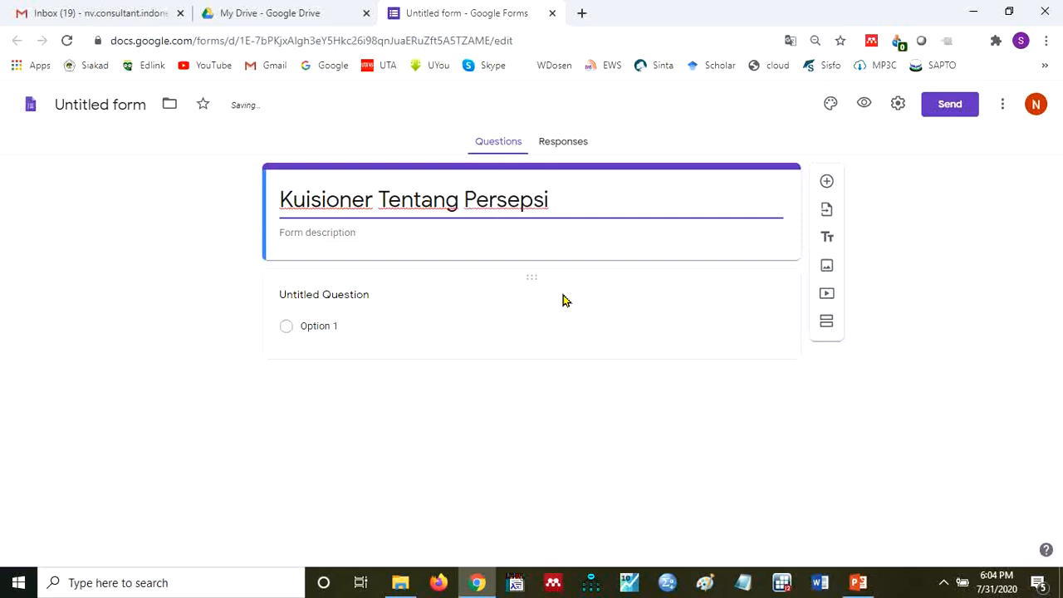
text(CO)
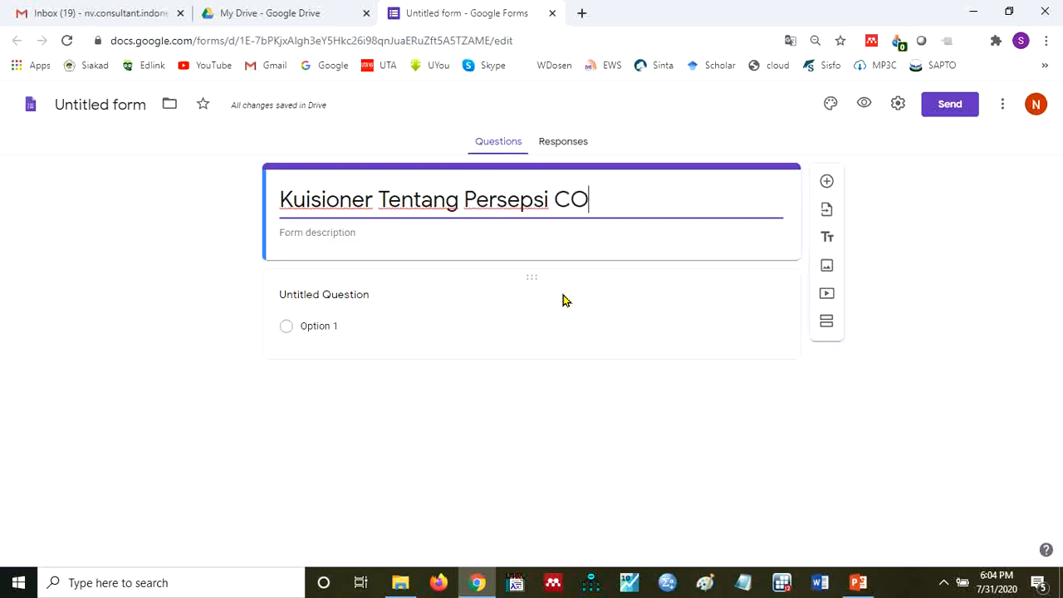
key(BackSpace)
text(ovie)
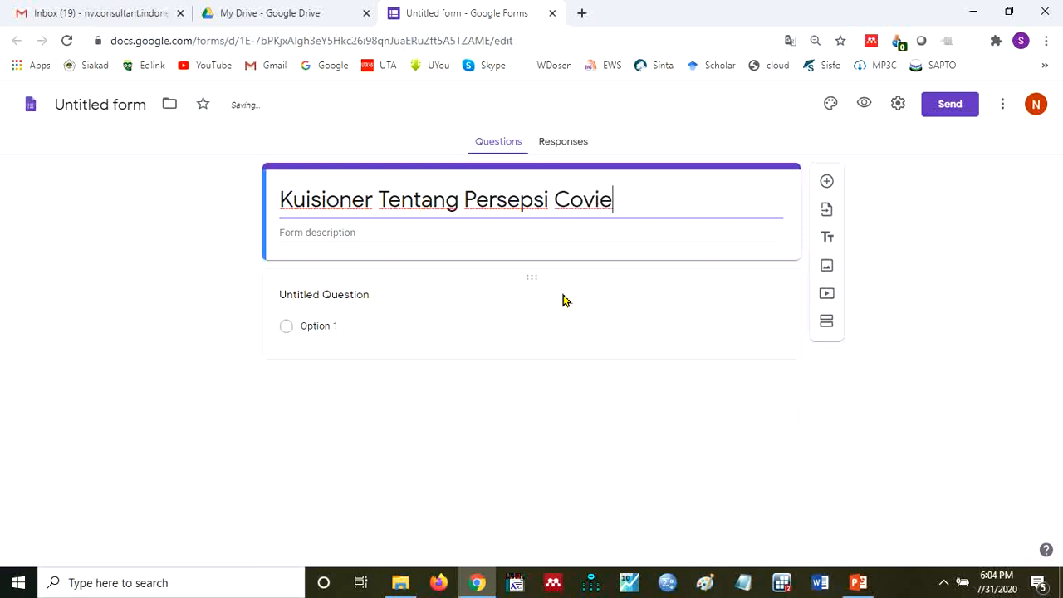
key(BackSpace)
text(d 19)
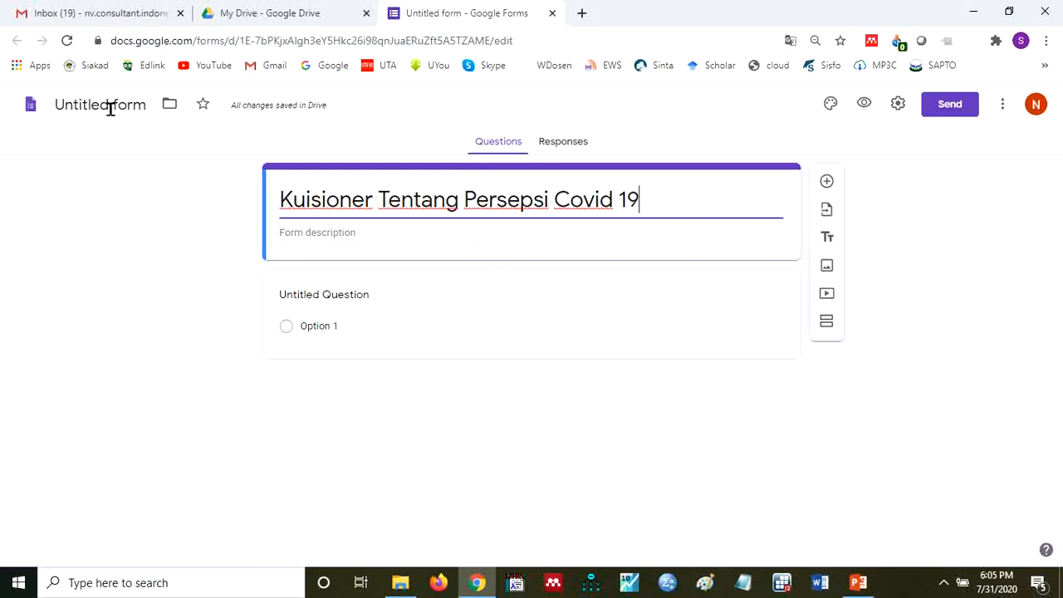
click(353, 238)
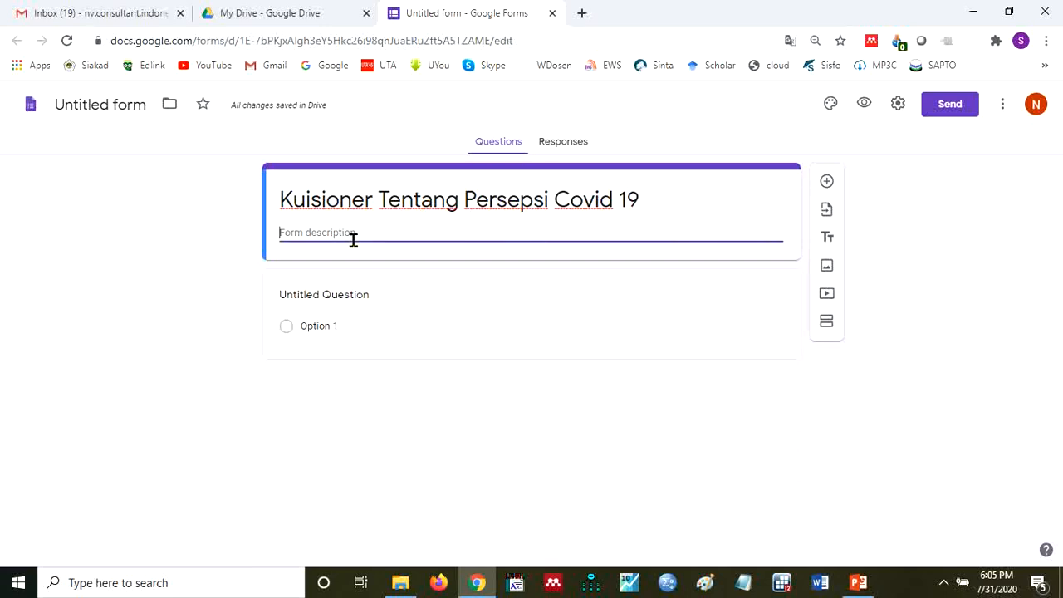
click(137, 114)
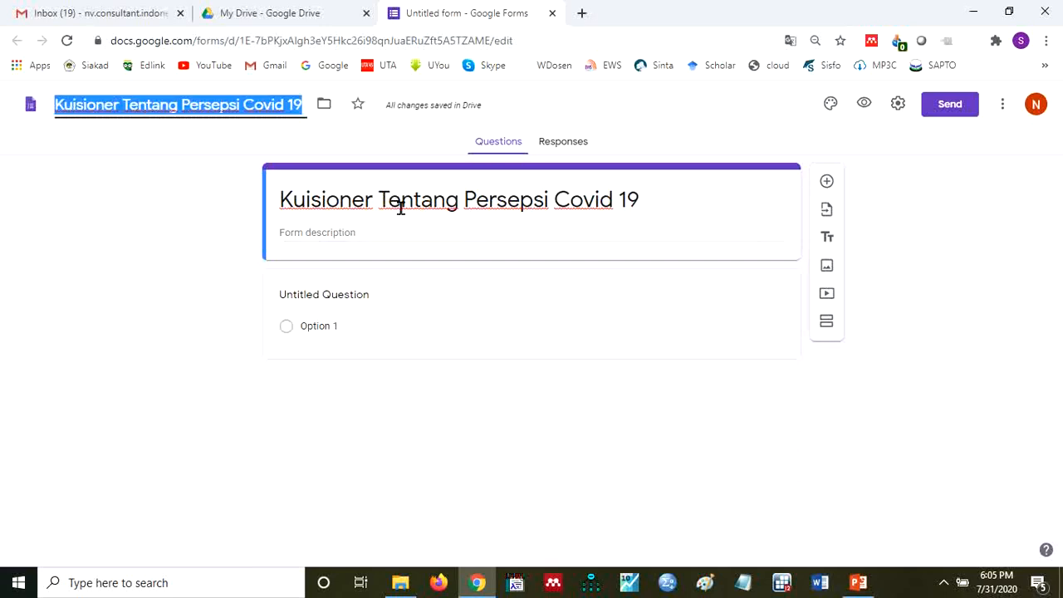
- Enter the form description "Kuisioner ini adalah kuisioner untuk mengetahui persepsi masyarakat tentang Covid 19....."
click(399, 235)
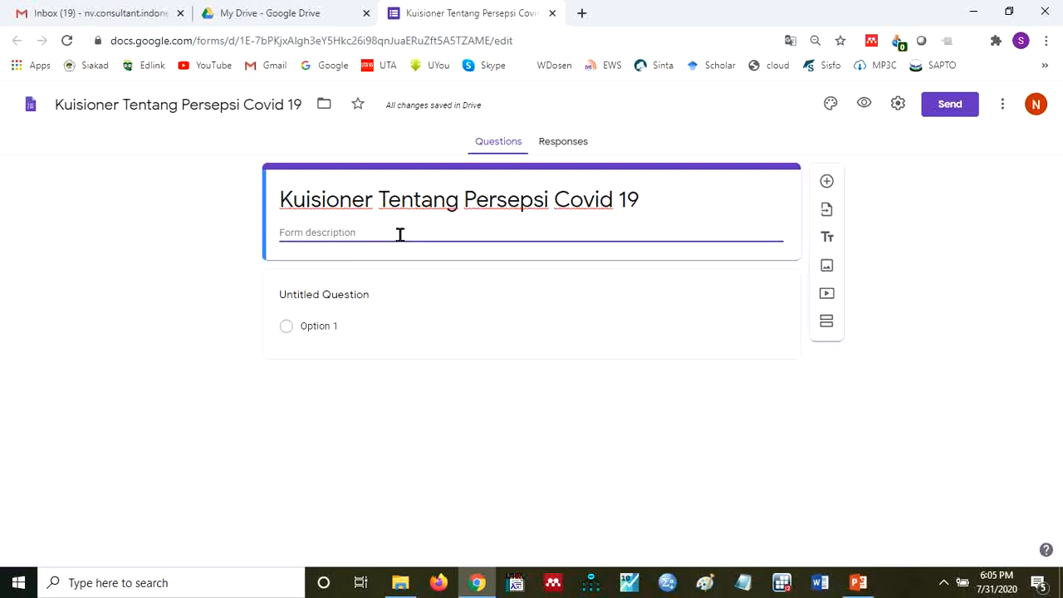
text(Kuisioner ini adalah)
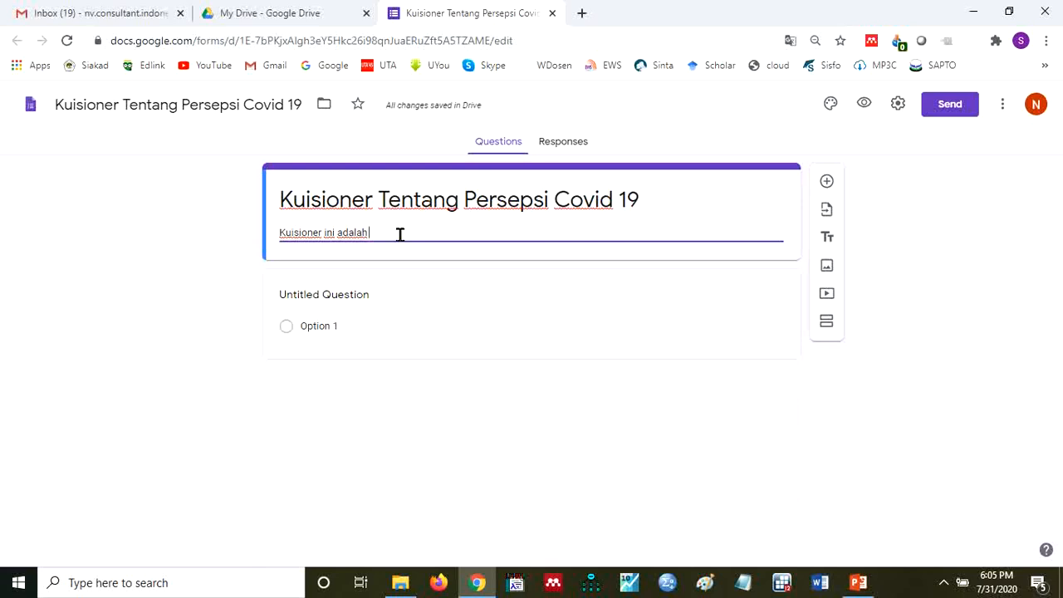
text(kusi)
key(BackSpace)
key(BackSpace)
text(isioner untuk)
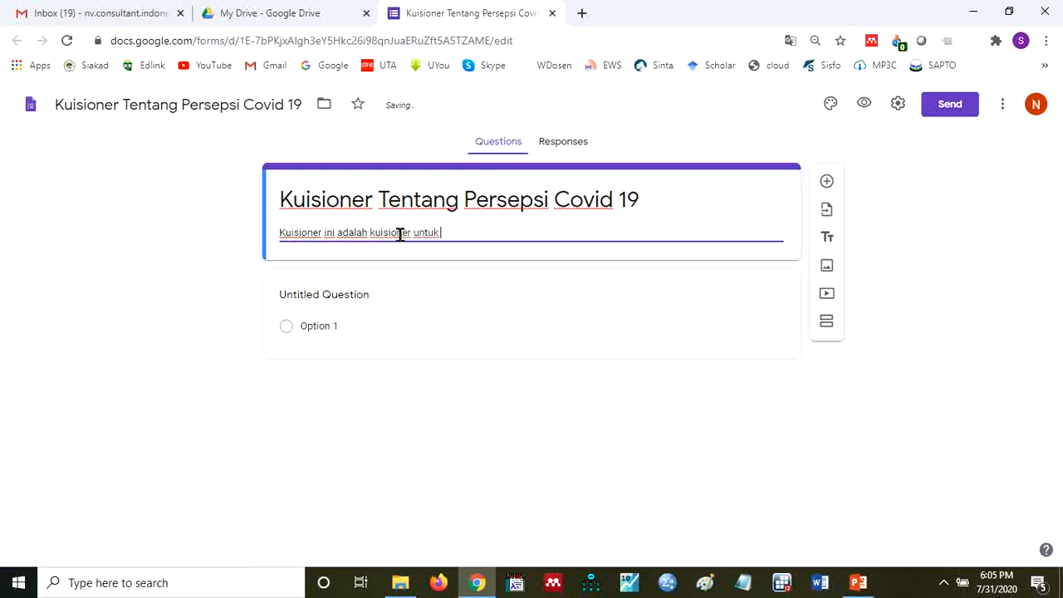
text( mengetahui perse)
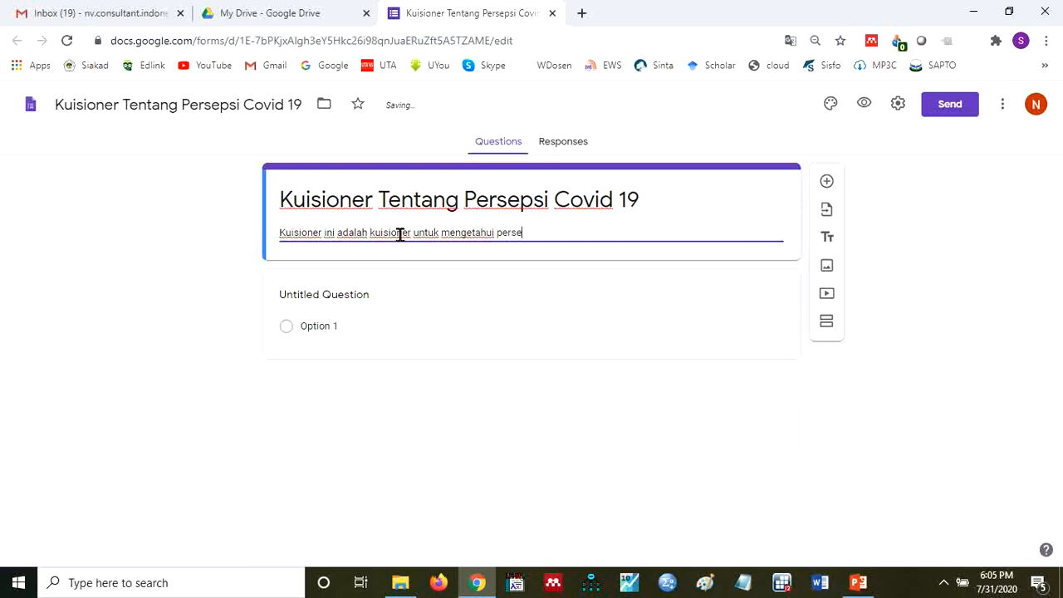
text(psi masyaraka)
key(BackSpace)
key(BackSpace)
text(aka)
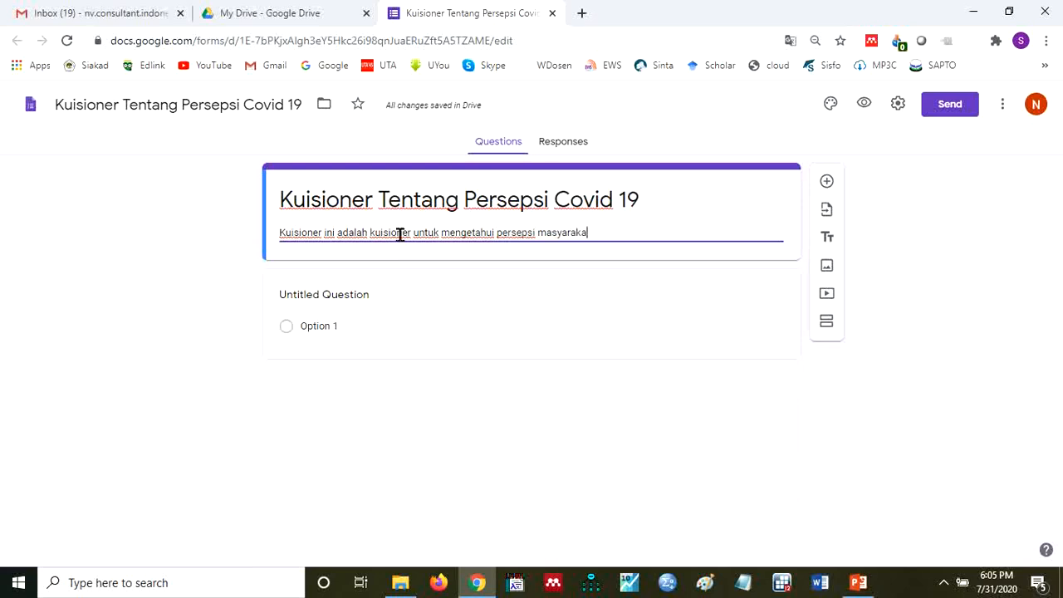
text(t tentang )
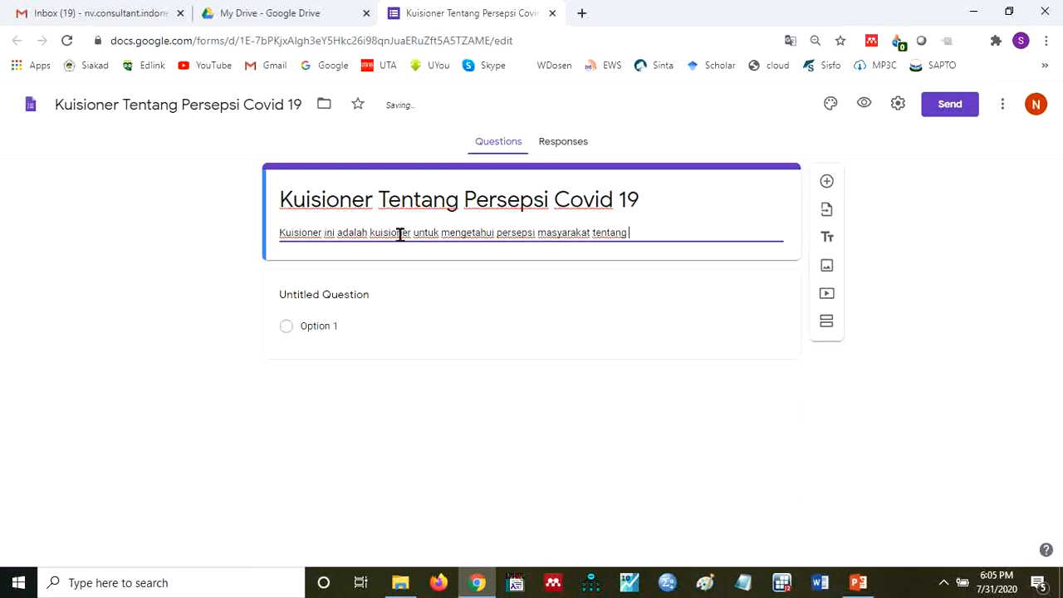
text(Covid 19.....)
click(576, 318)
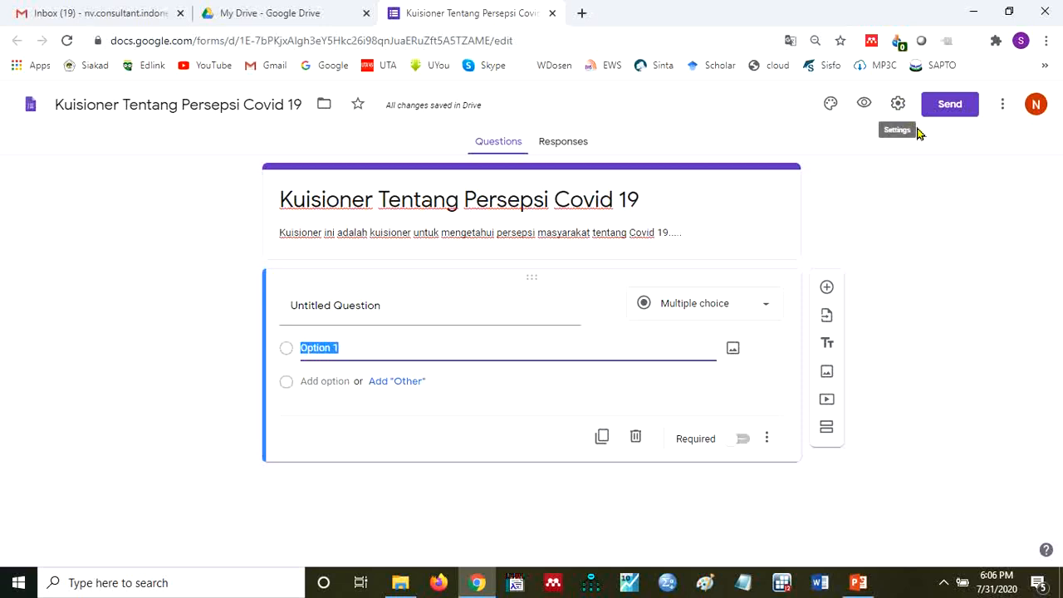
- Set the form to collect email addresses and always send response receipts
click(899, 110)
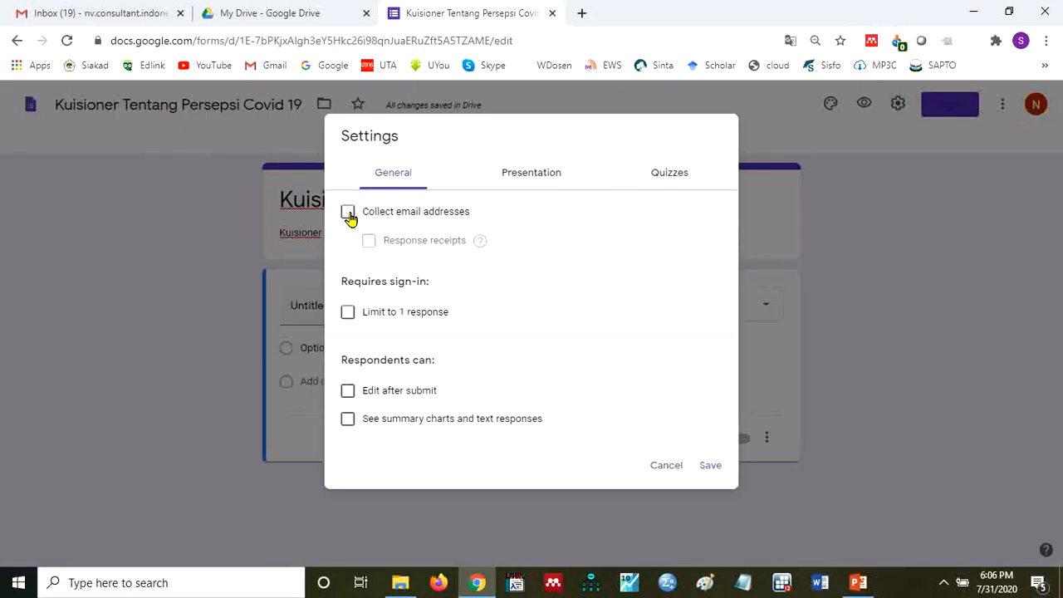
click(349, 213)
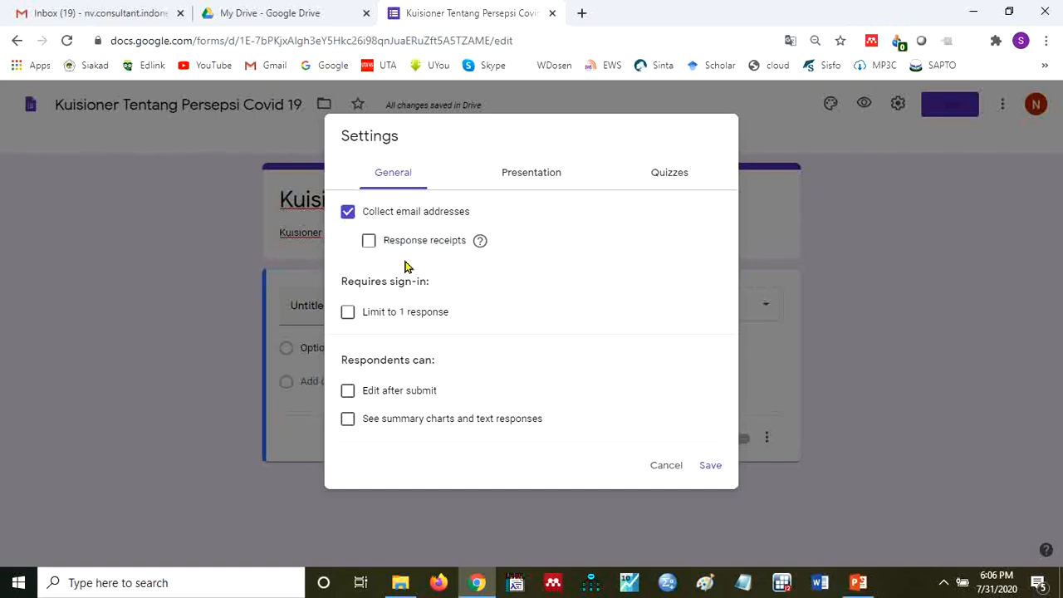
click(370, 246)
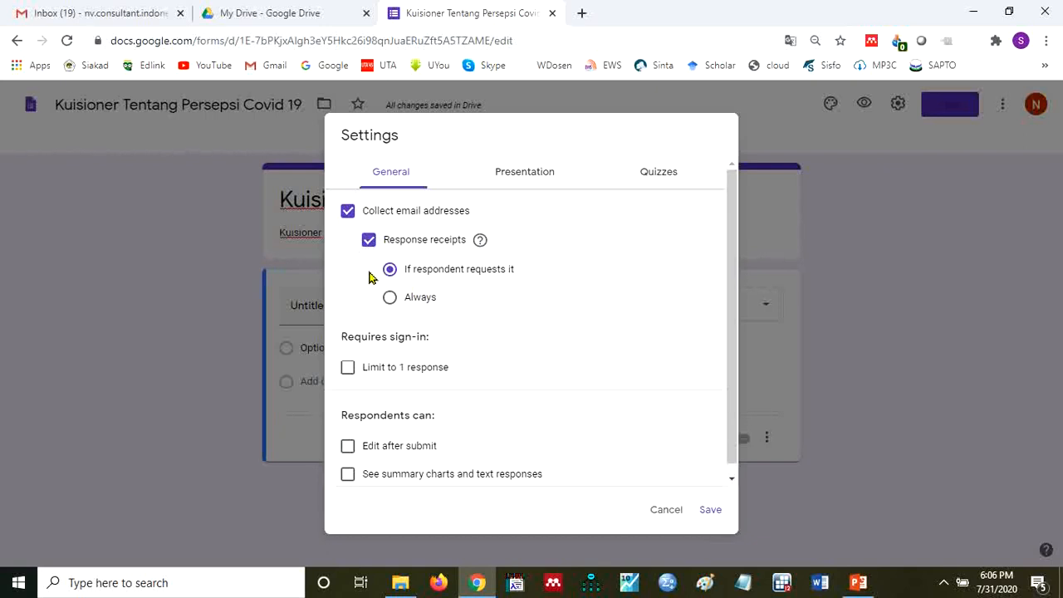
click(390, 299)
- Limit respondents to 1 response, let them edit after submitting, and save the form settings
click(348, 371)
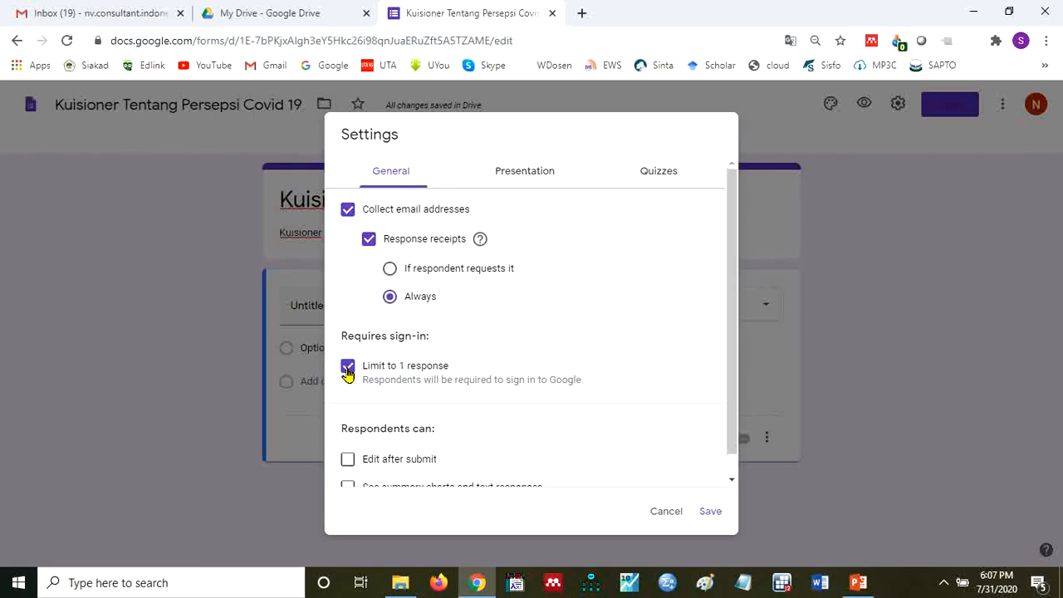
click(347, 368)
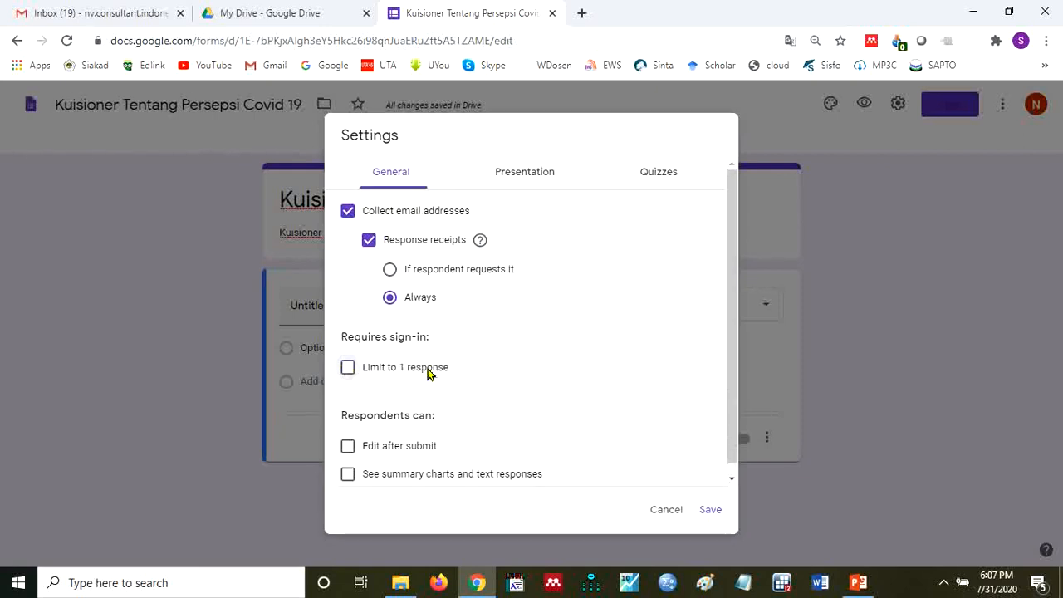
click(348, 370)
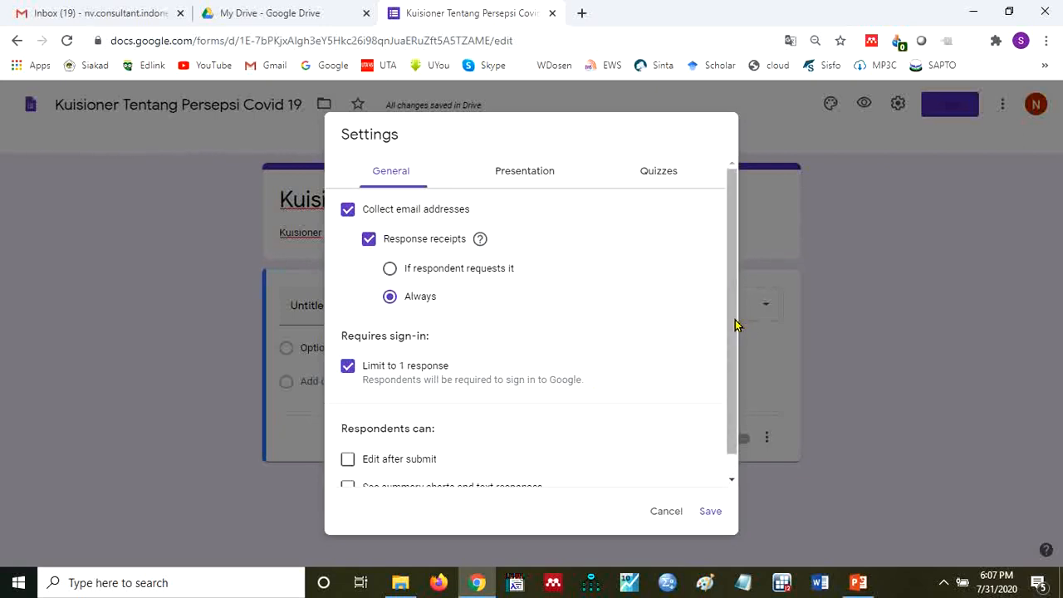
drag(736, 325, 715, 410)
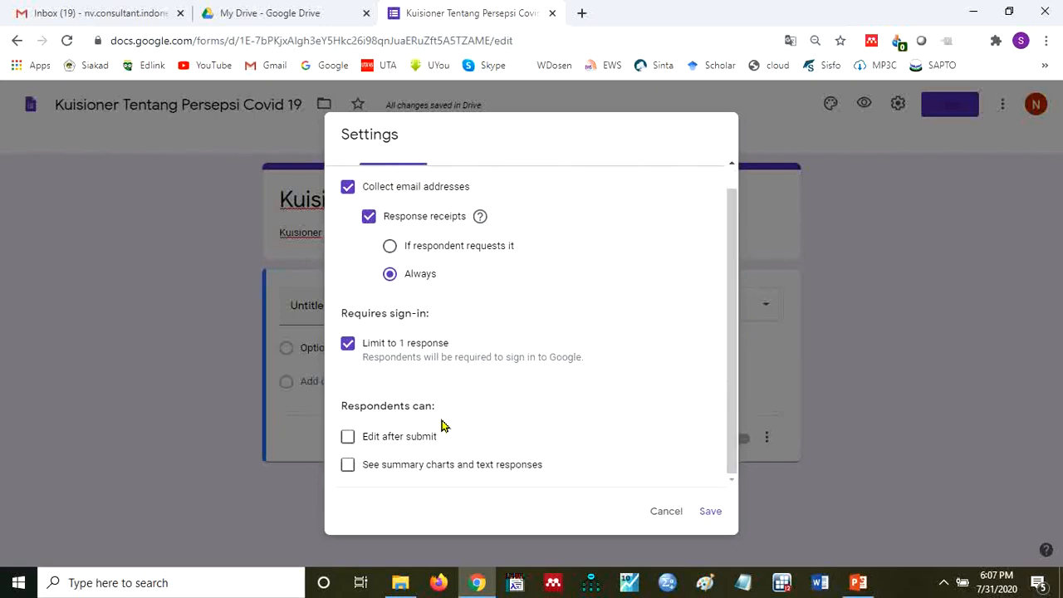
click(348, 437)
click(710, 512)
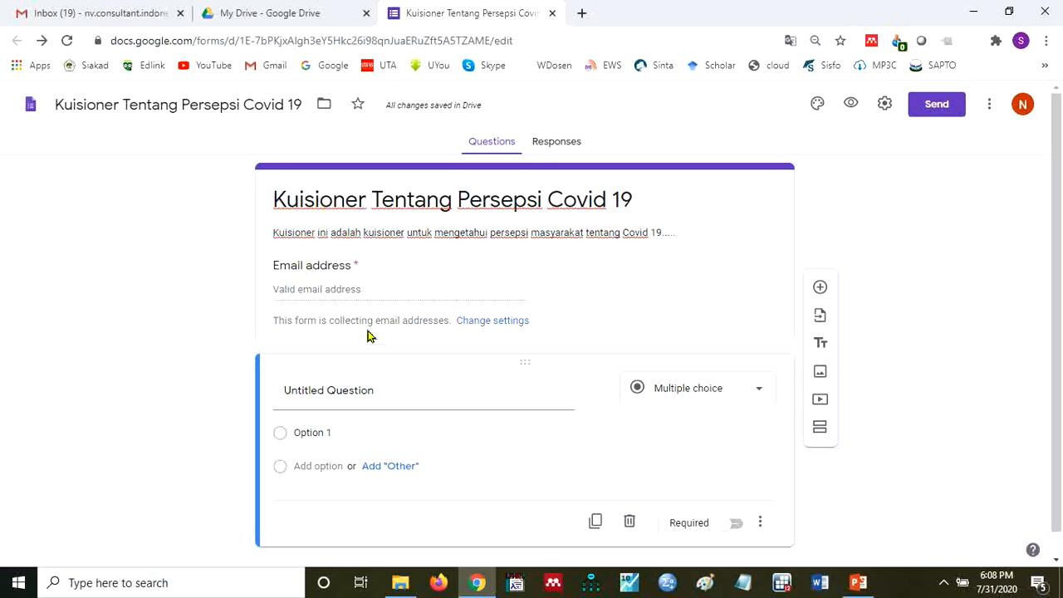
- Title the first question "Nama Lengkap dan Gelar"
click(507, 402)
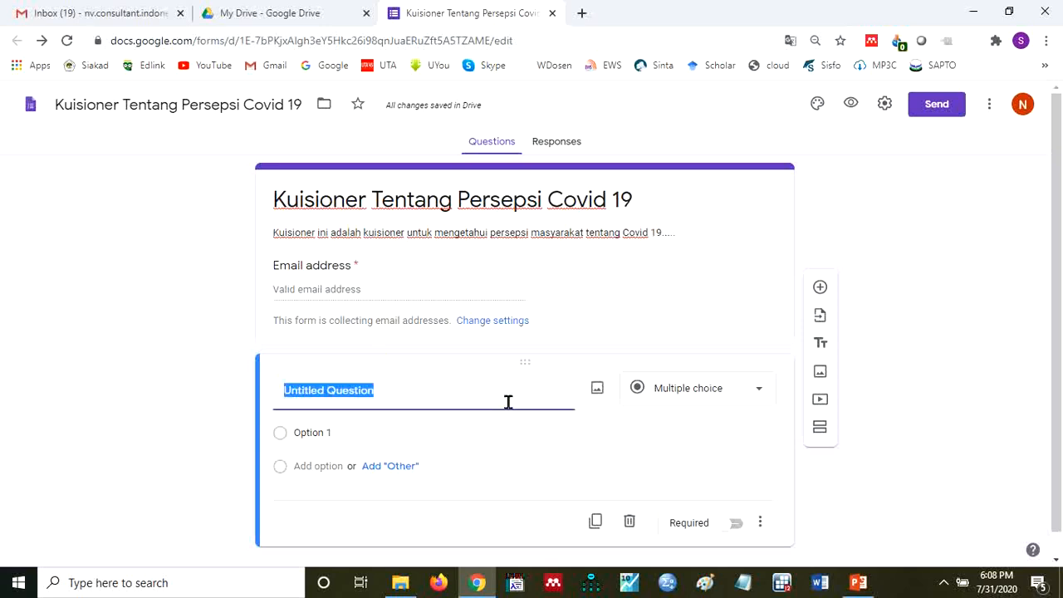
text(Nama Lengkap)
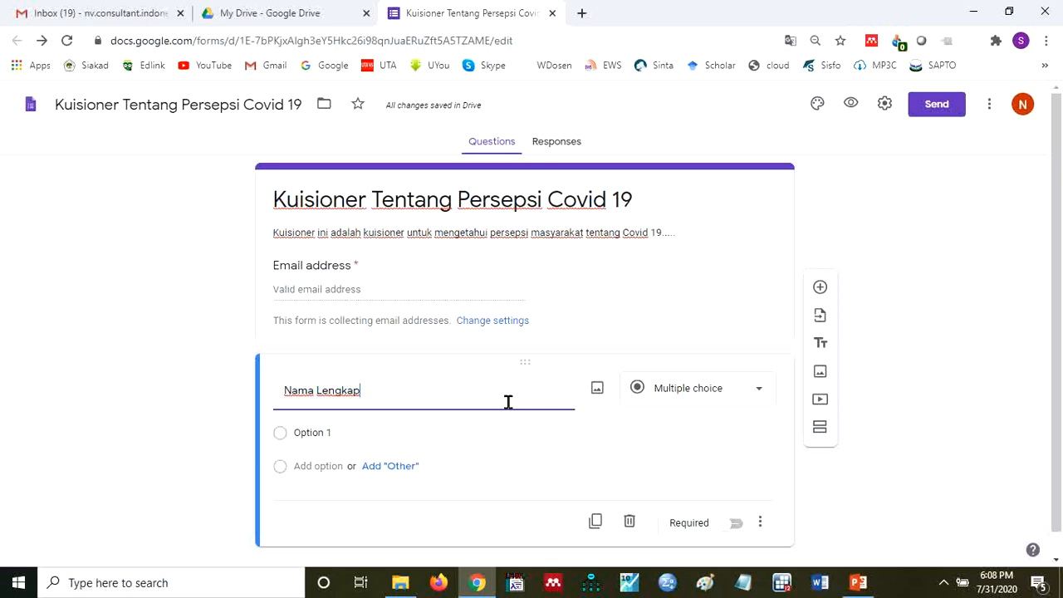
text(dam)
key(BackSpace)
text(n Gel)
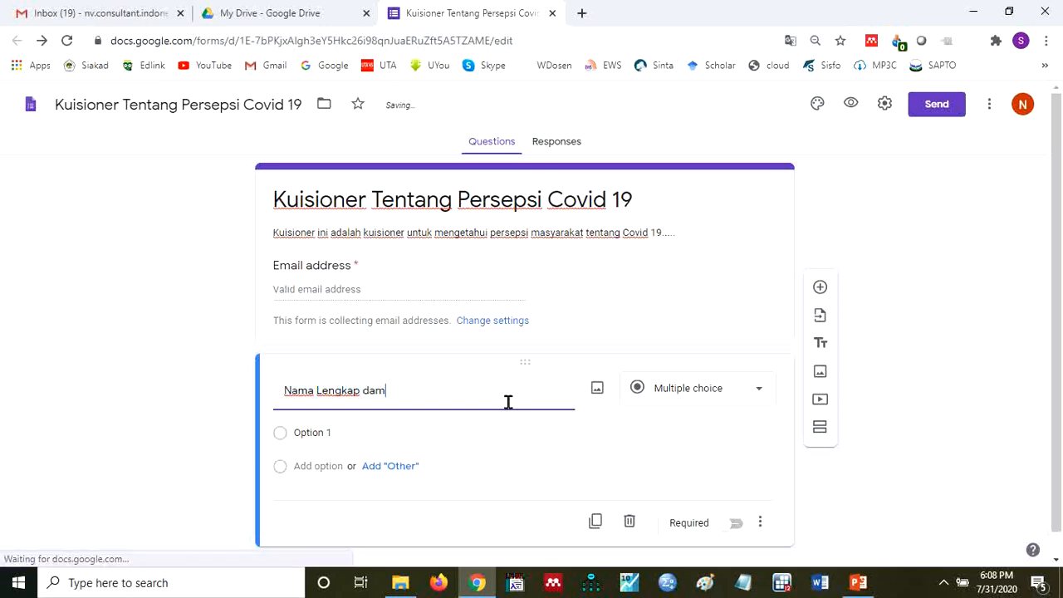
text(ar)
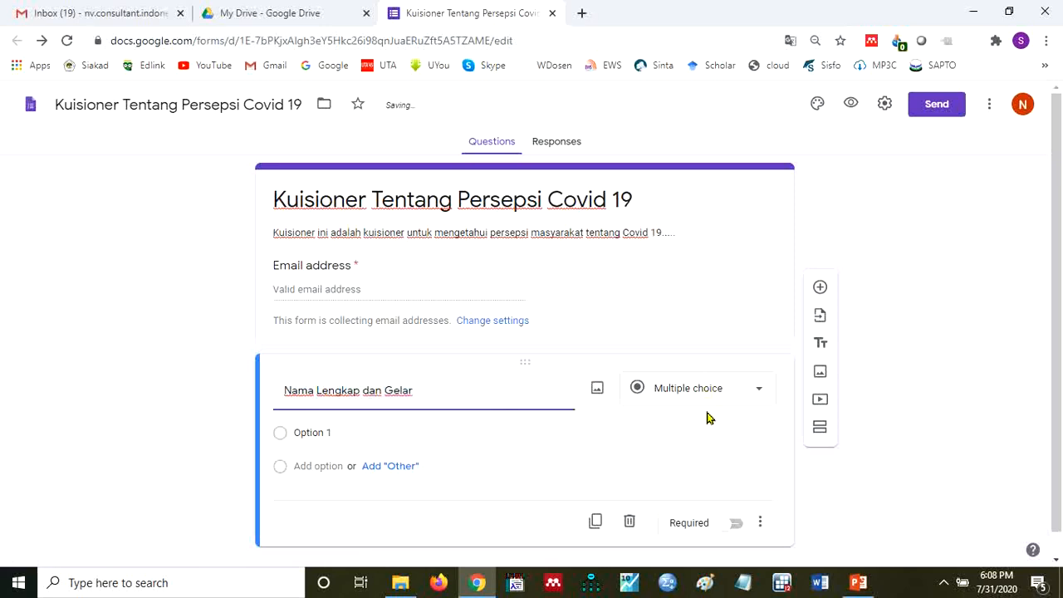
- Make the "Nama Lengkap dan Gelar" question a required short-answer question
click(758, 397)
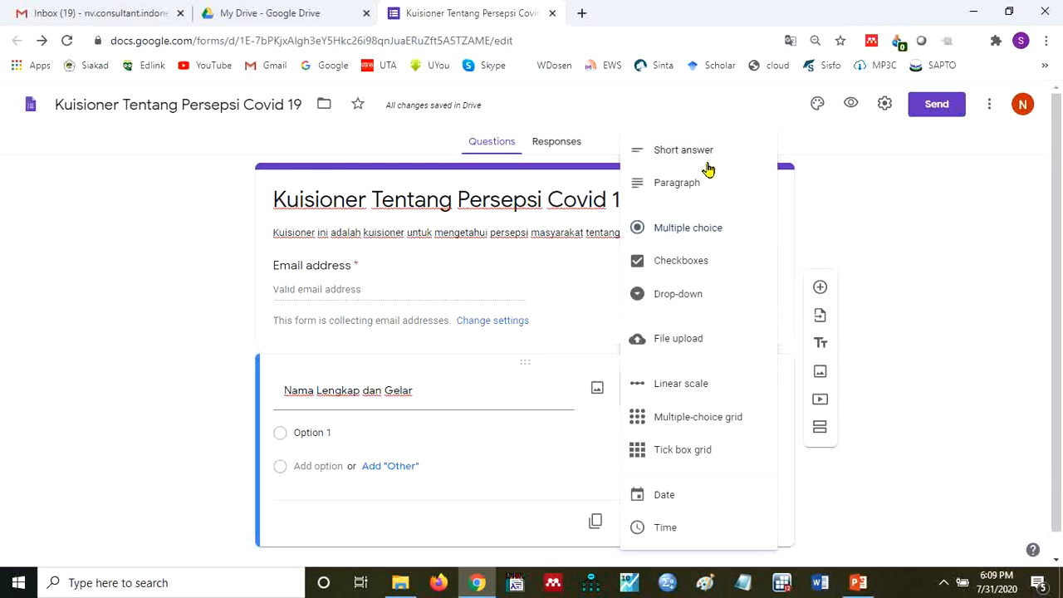
click(707, 158)
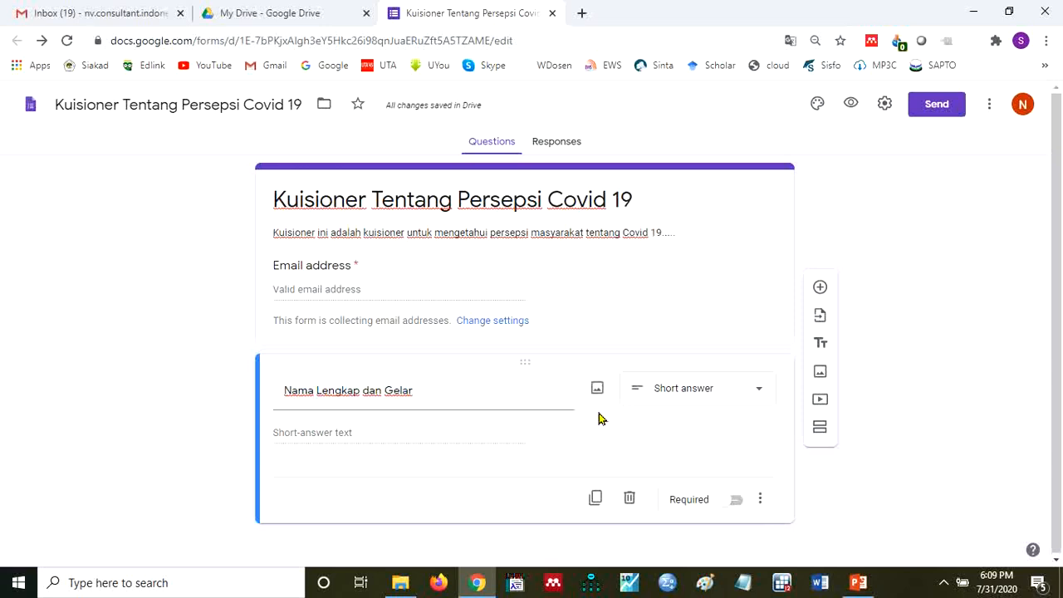
click(737, 502)
- Duplicate the name question and title the copy "Anda setuju bahwa masyarakat diberikan sanksi bila keluar rumah tidak menggunakan masker"
click(597, 500)
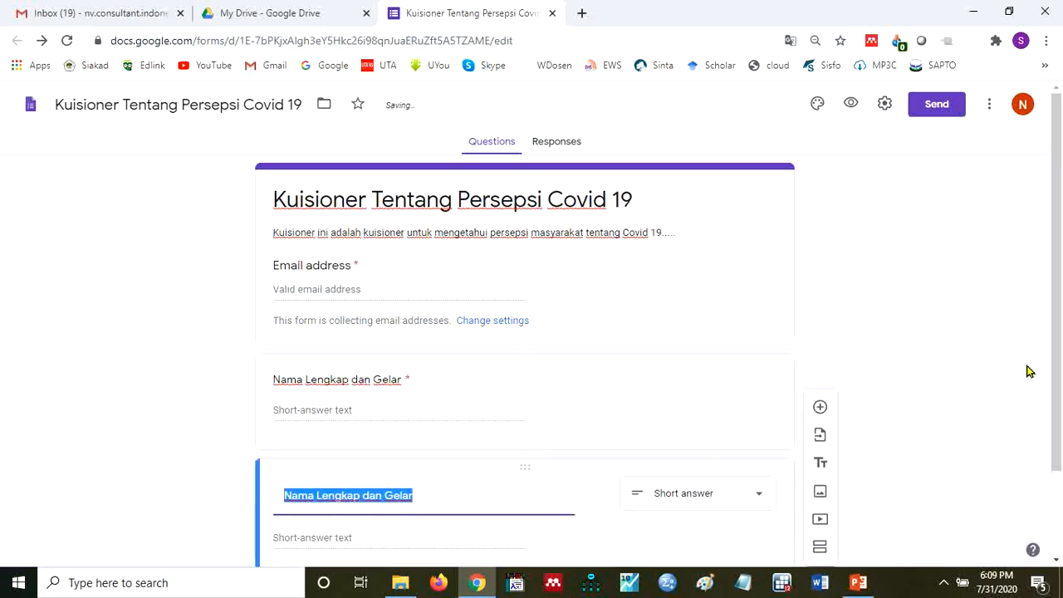
drag(1055, 346, 1047, 424)
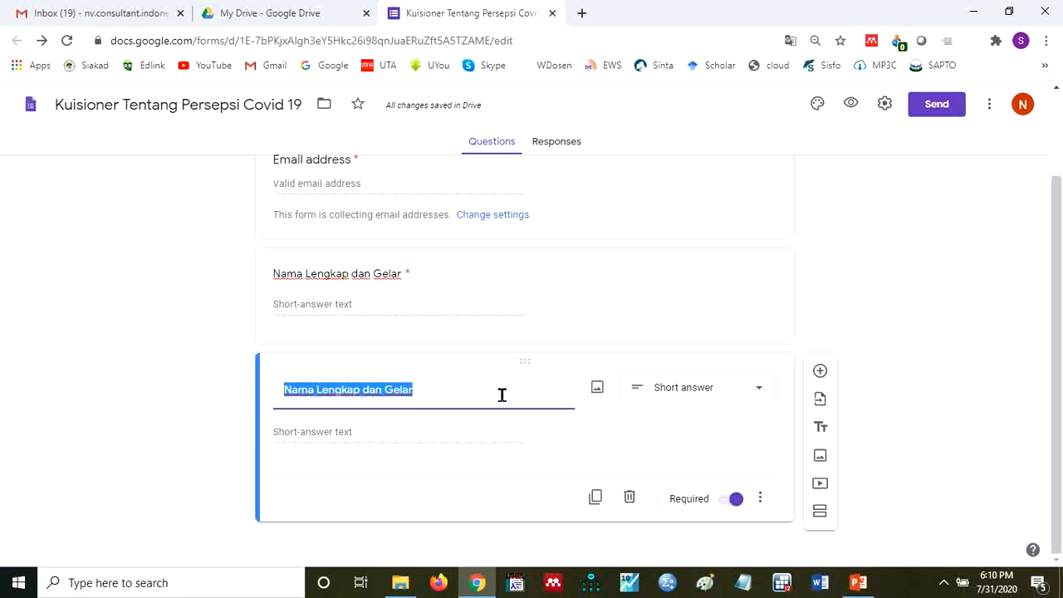
text(Anda )
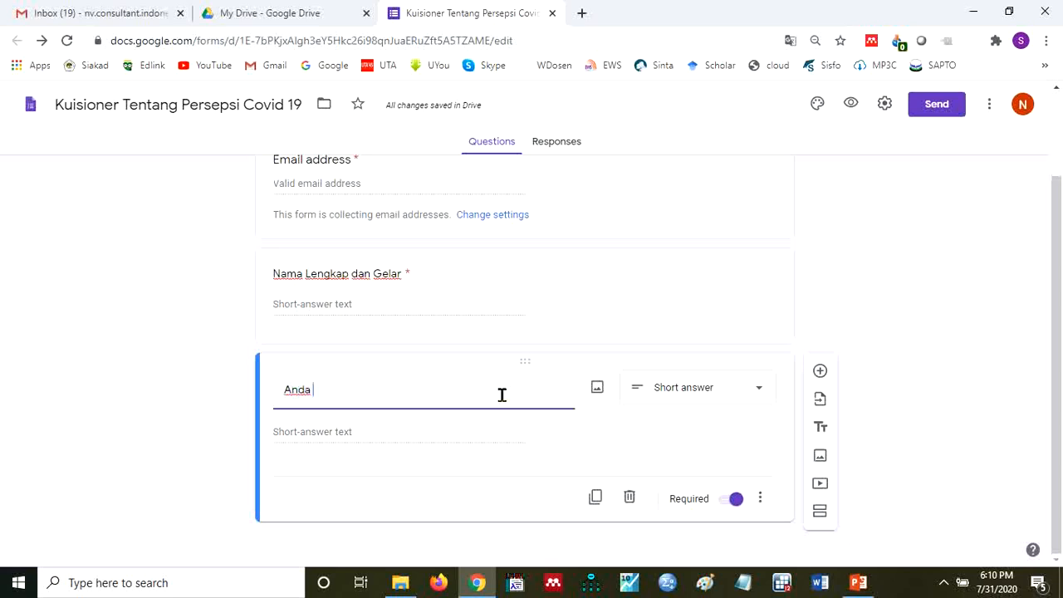
text(se)
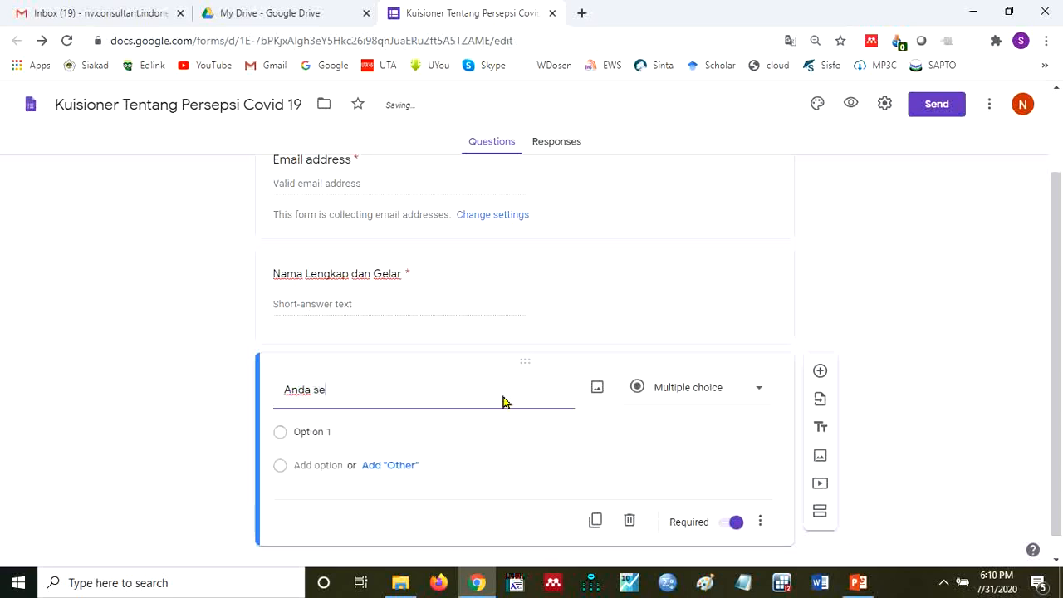
text(tuju a)
key(BackSpace)
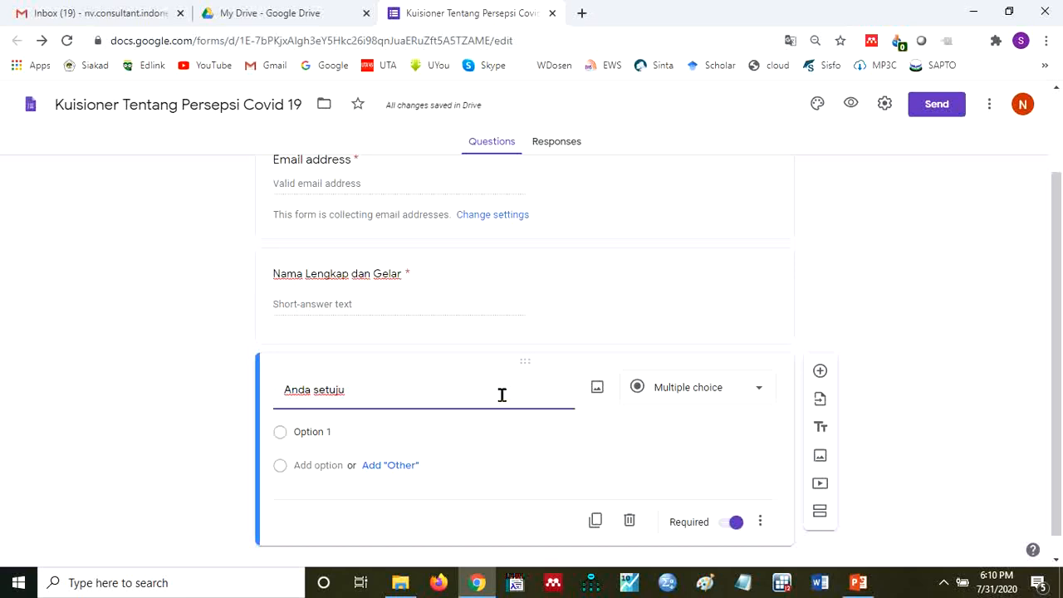
text(bahwa)
text(maysa)
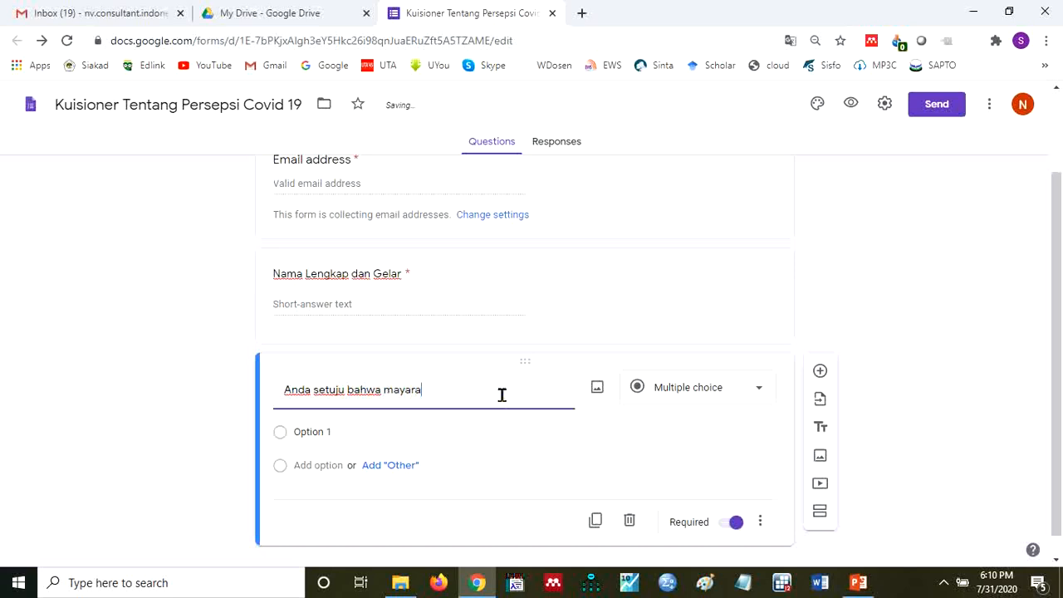
key(BackSpace)
key(BackSpace)
key(BackSpace)
text(syarakat diberi)
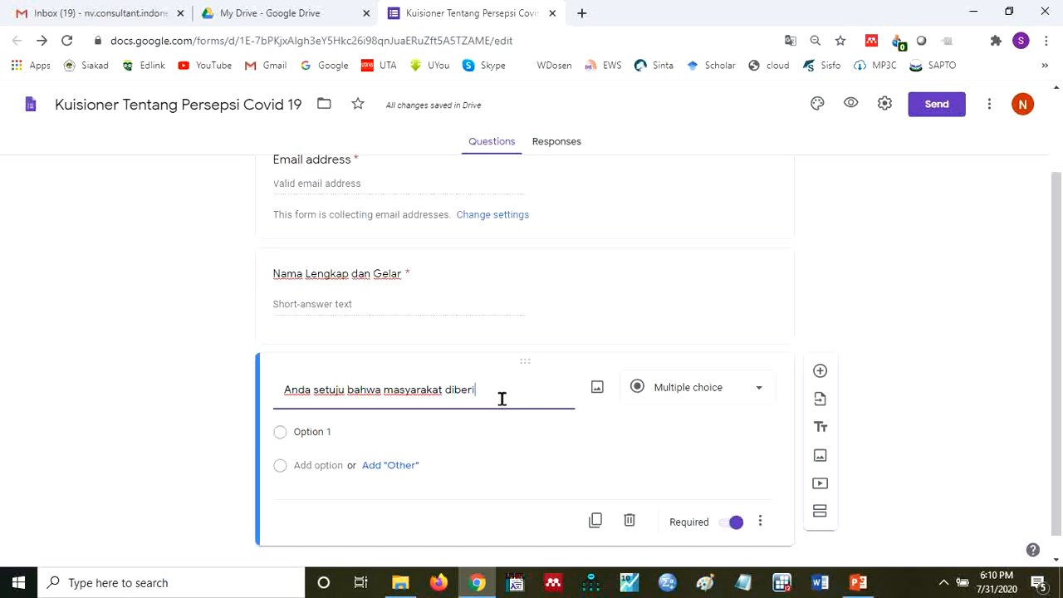
text(kan sank)
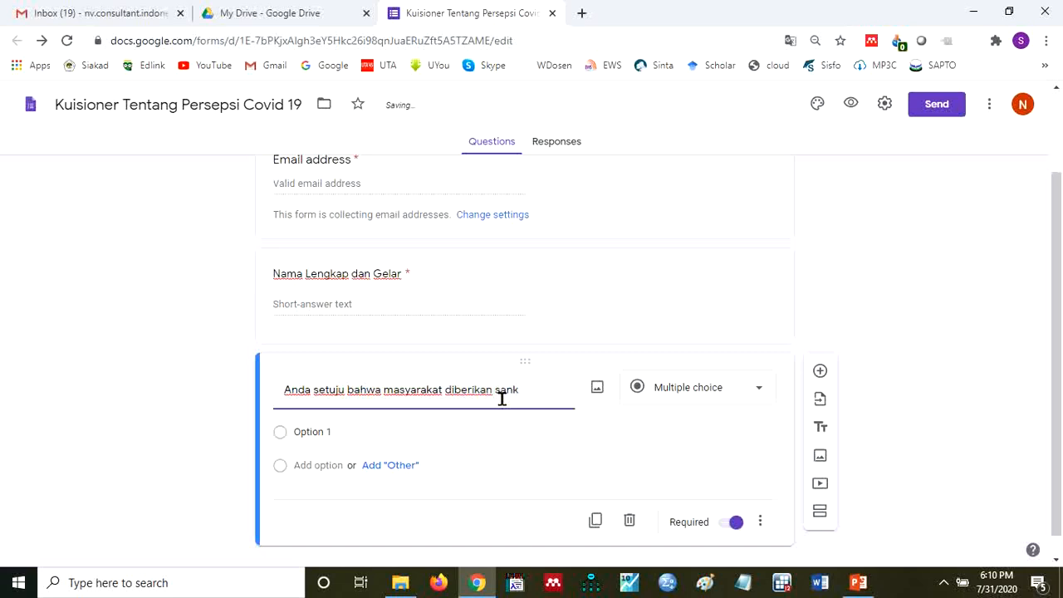
text(si bilankel)
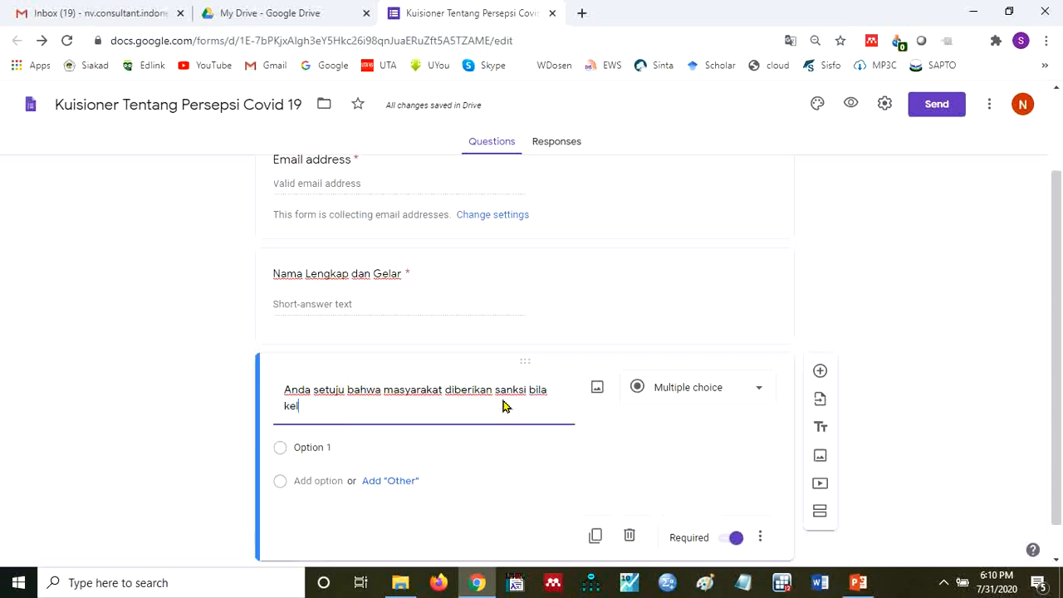
text(uar ru)
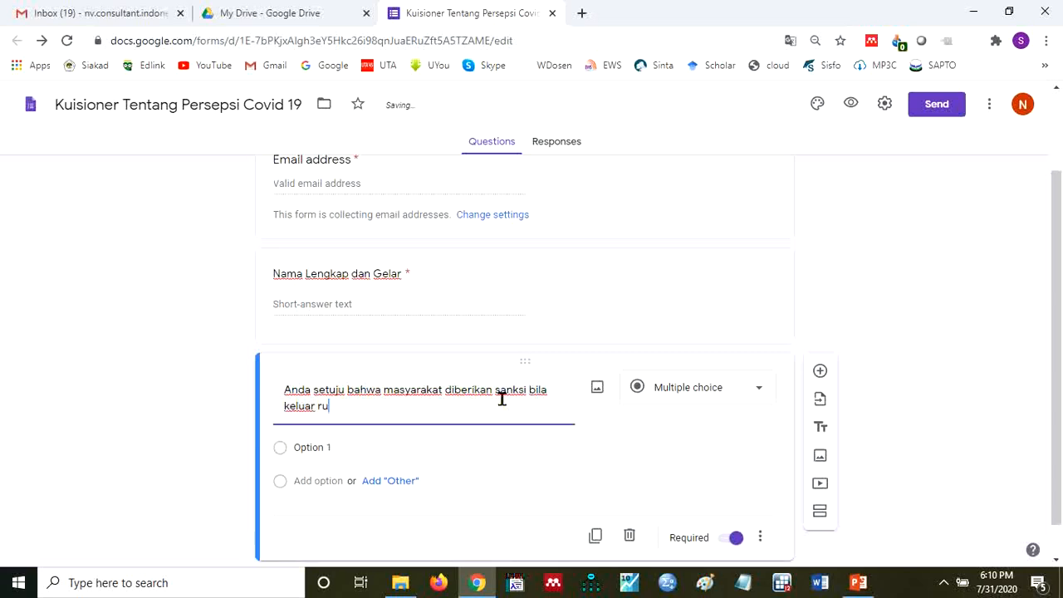
text(mah tidak meng)
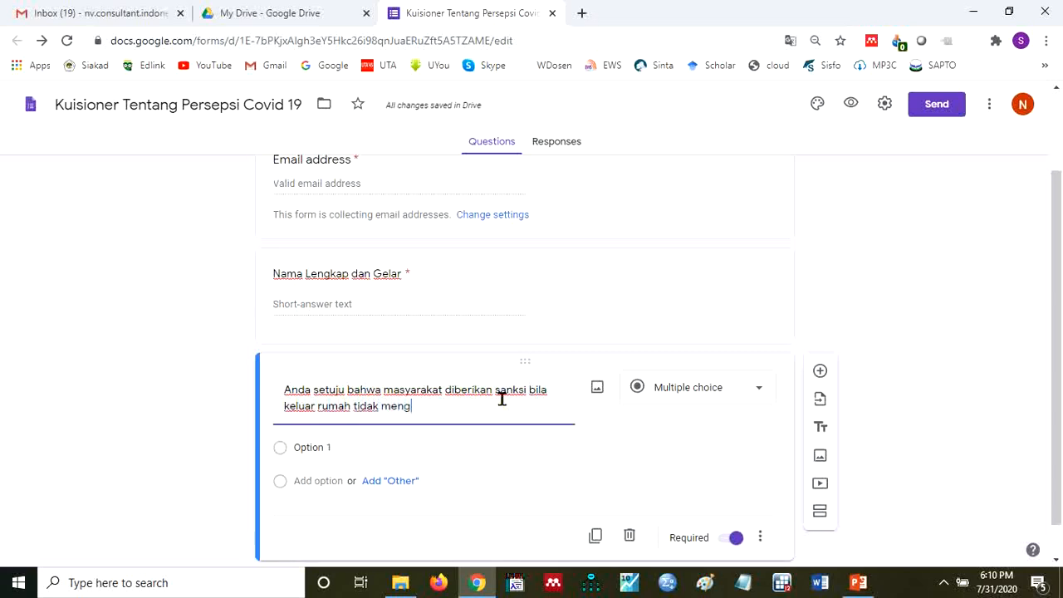
text(gunakan masker)
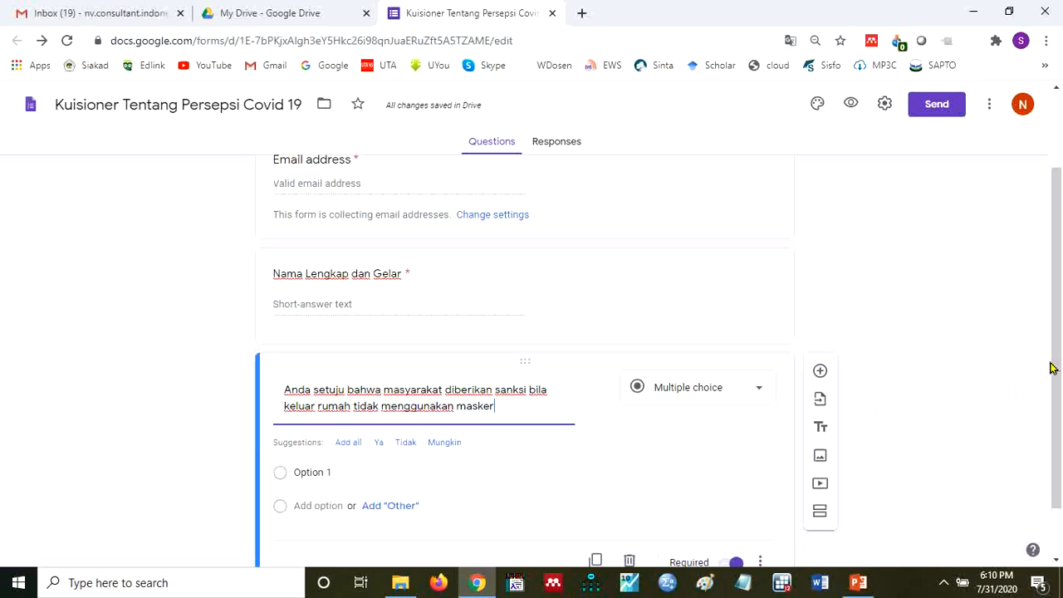
- Add an "Other" choice to the mask sanction question and name its first option "Sangat Tidak Setuju"
drag(1056, 363, 1055, 408)
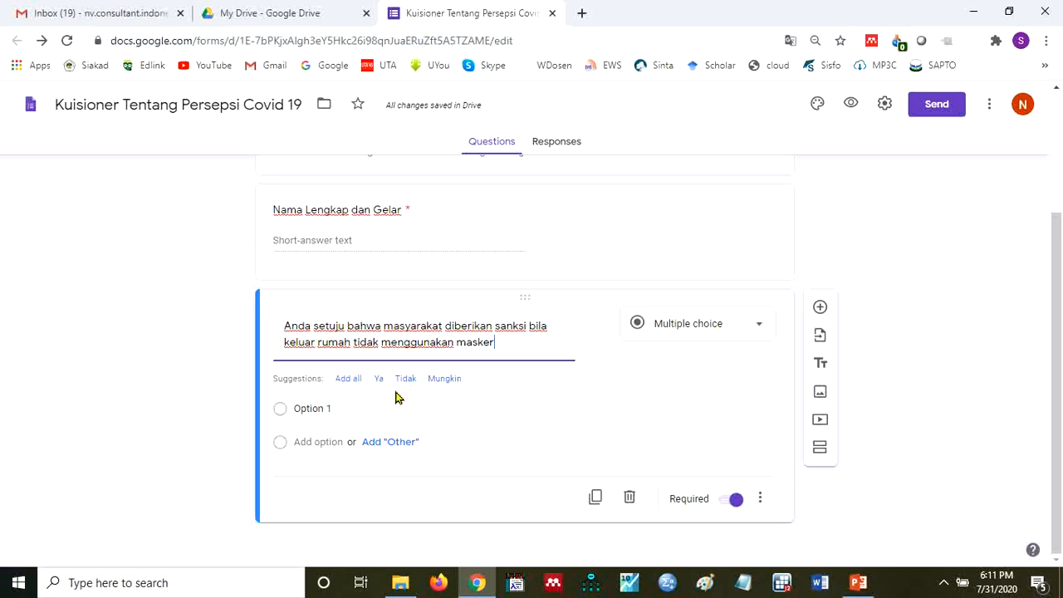
click(390, 441)
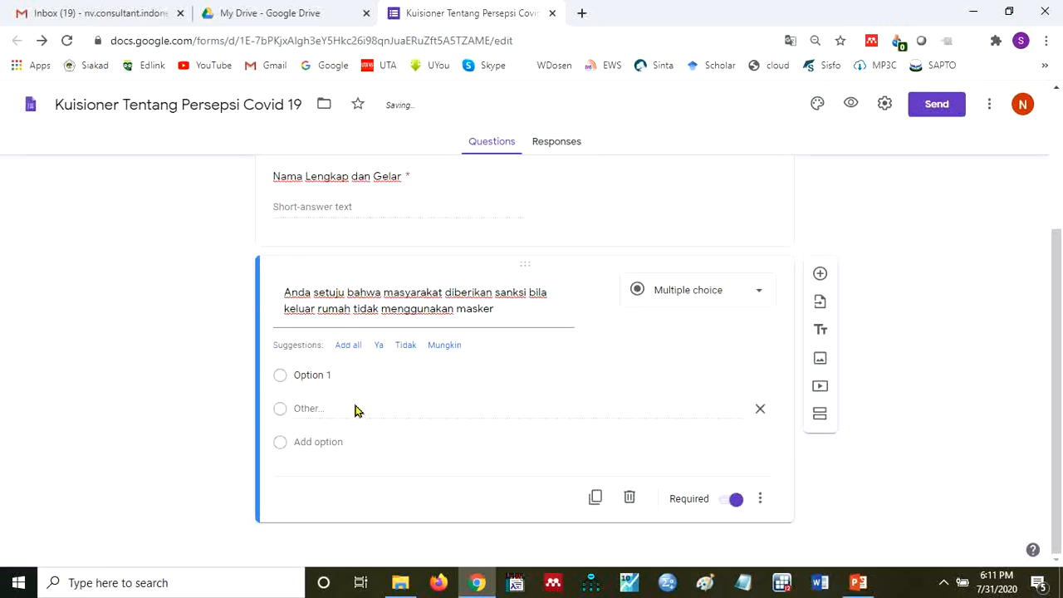
click(342, 367)
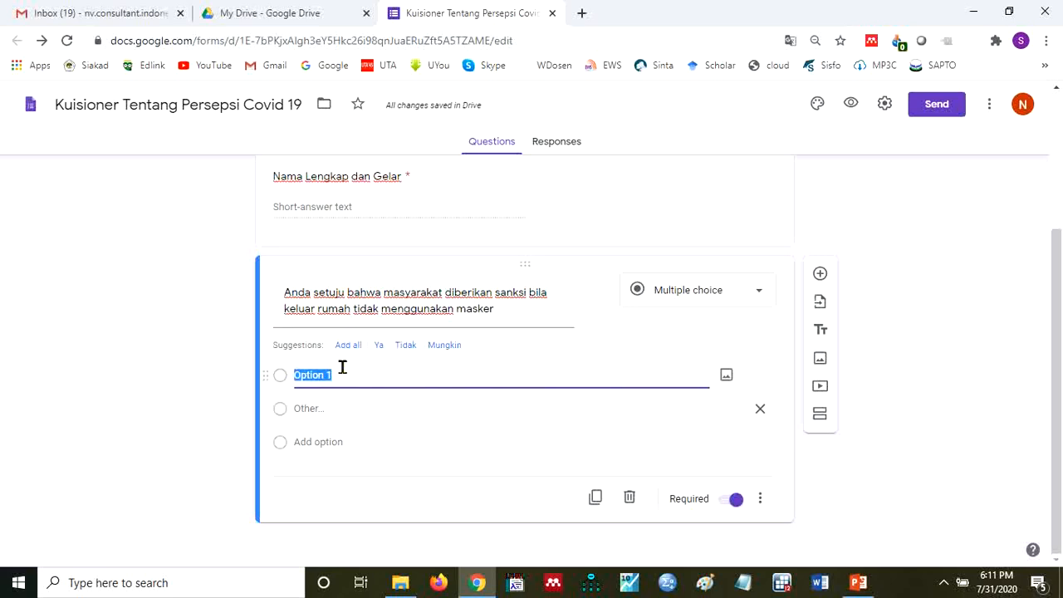
text(Sangat Tidak Setuju)
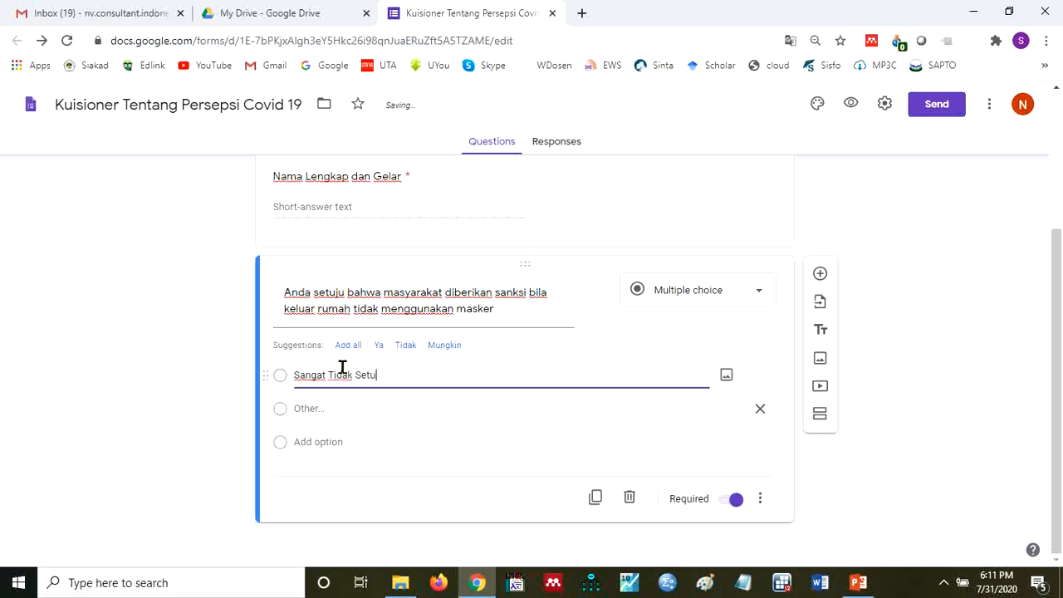
- Add "Tidak Setuju" and "Netral" as the second and third options of the mask sanction question
click(359, 422)
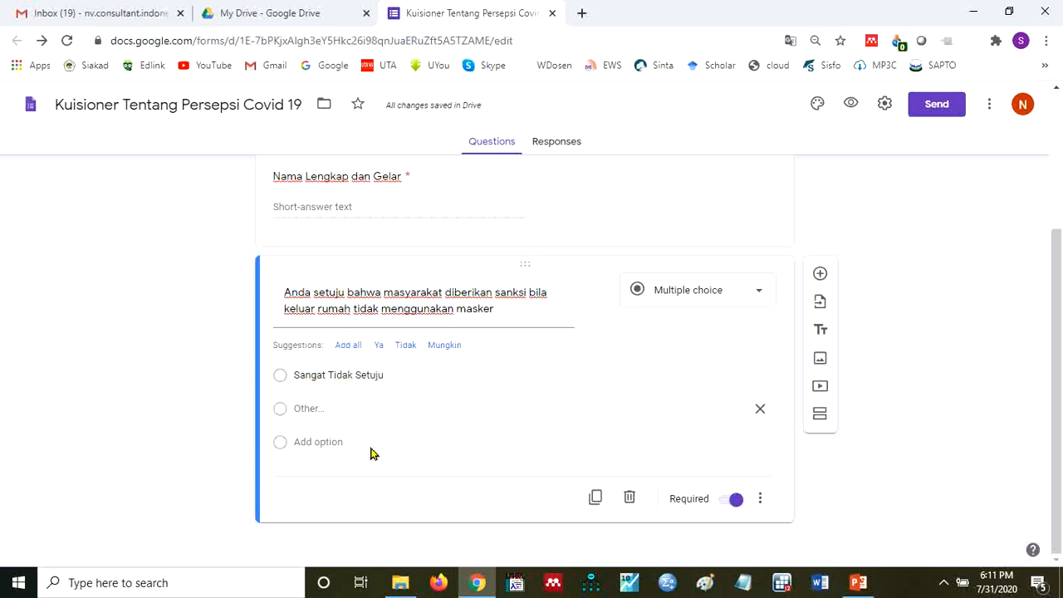
click(332, 442)
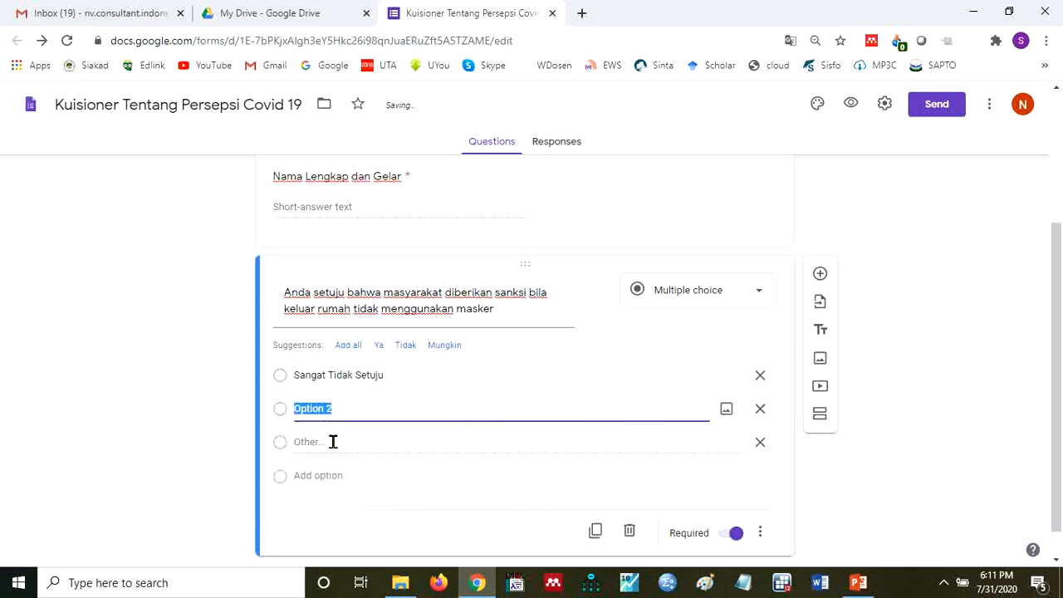
text(Tidak Setuju)
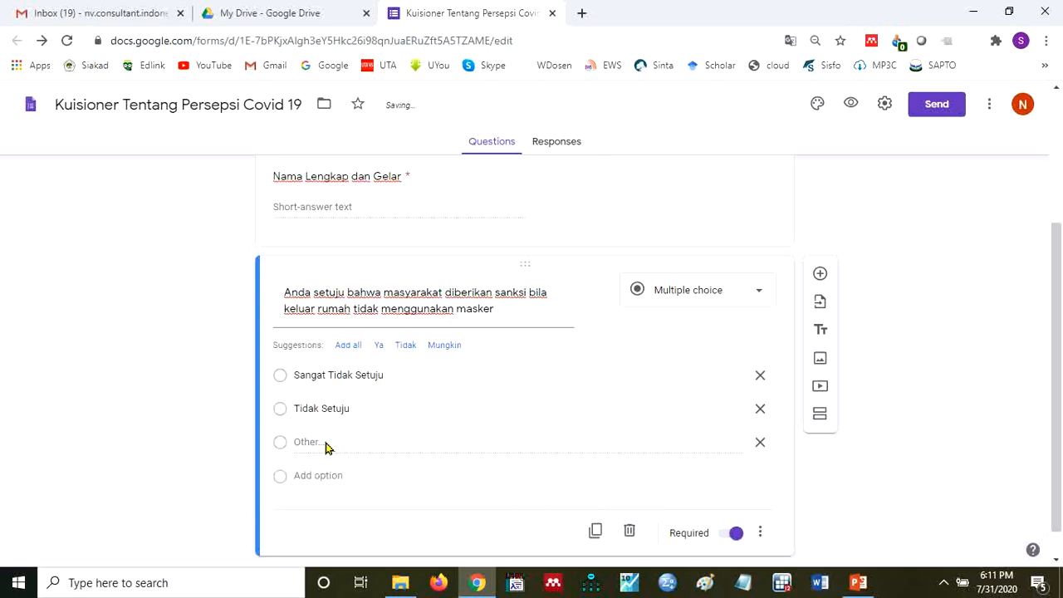
click(329, 453)
click(336, 476)
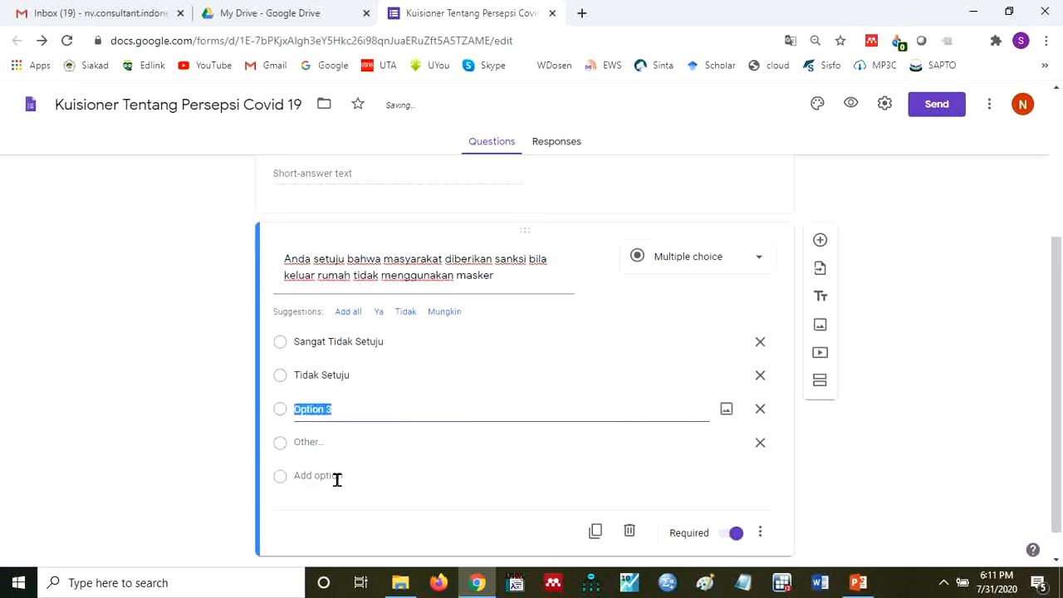
text(Netral)
- Add "Setuju" and "Sangat Setuju" as the fourth and fifth options and remove the "Other" choice
click(349, 487)
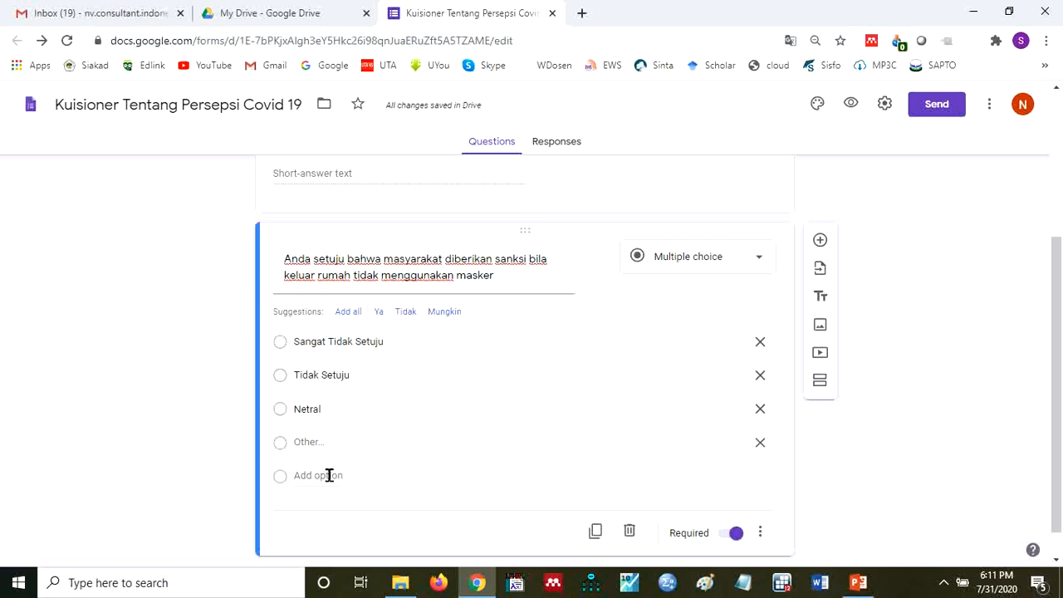
click(329, 475)
text(Setuju)
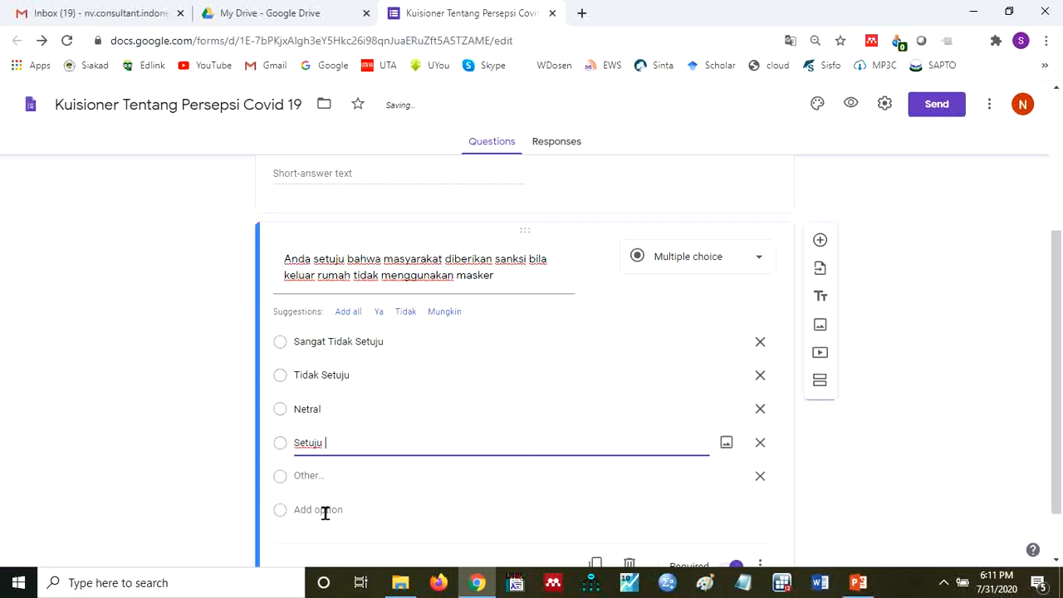
click(324, 511)
text(S)
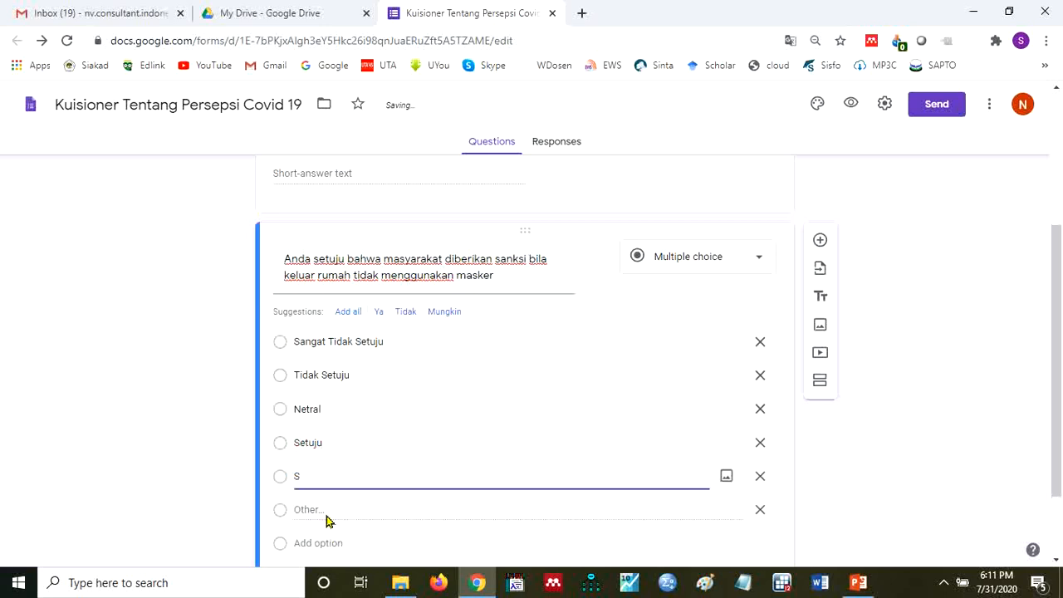
text(angat Setuju)
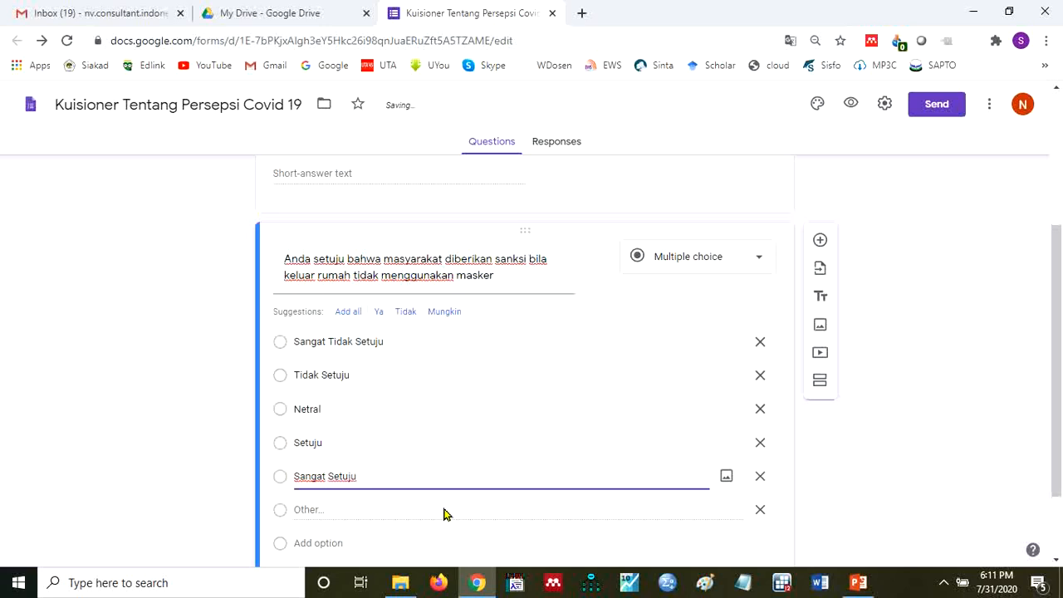
click(760, 510)
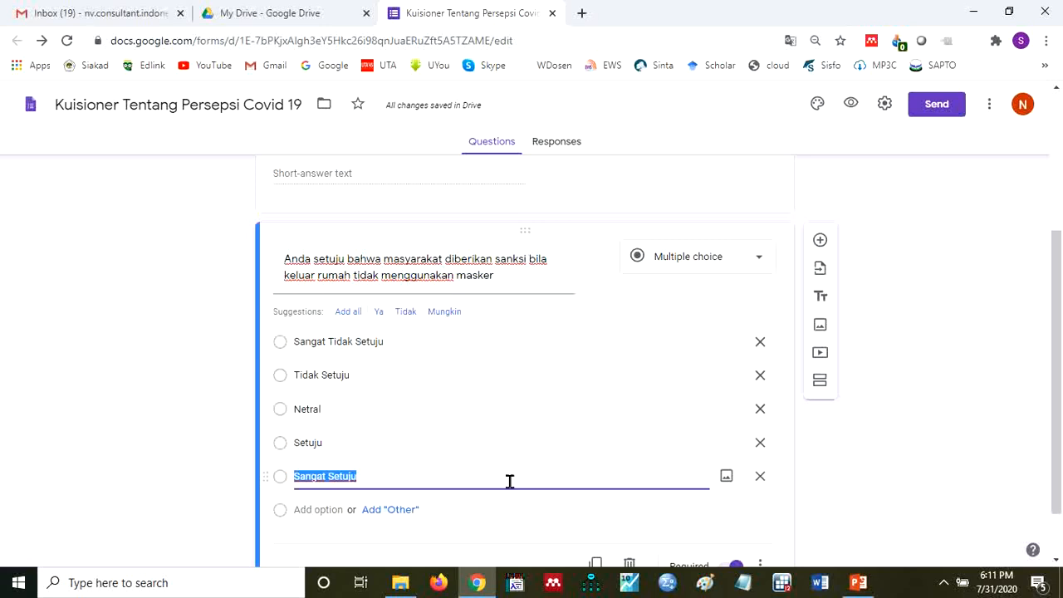
click(481, 471)
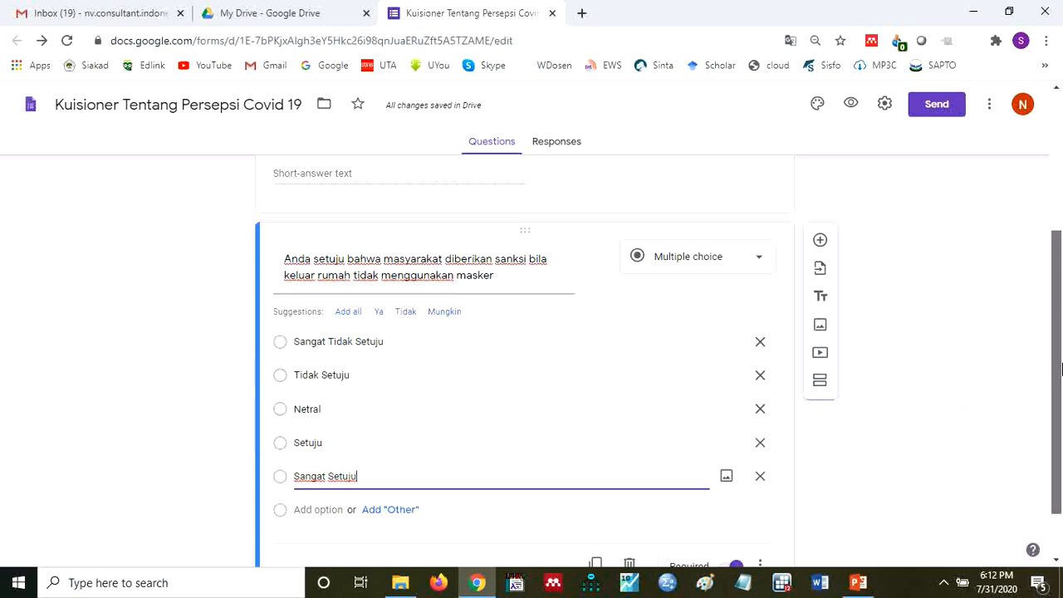
- Duplicate the mask sanction question together with its five agreement options
drag(1062, 368, 1059, 405)
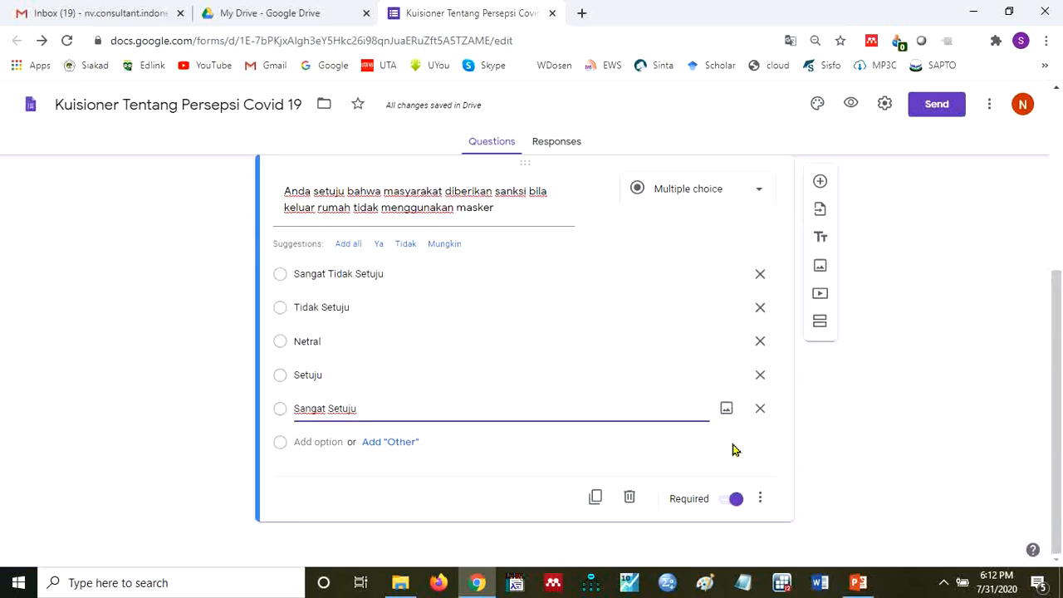
click(596, 498)
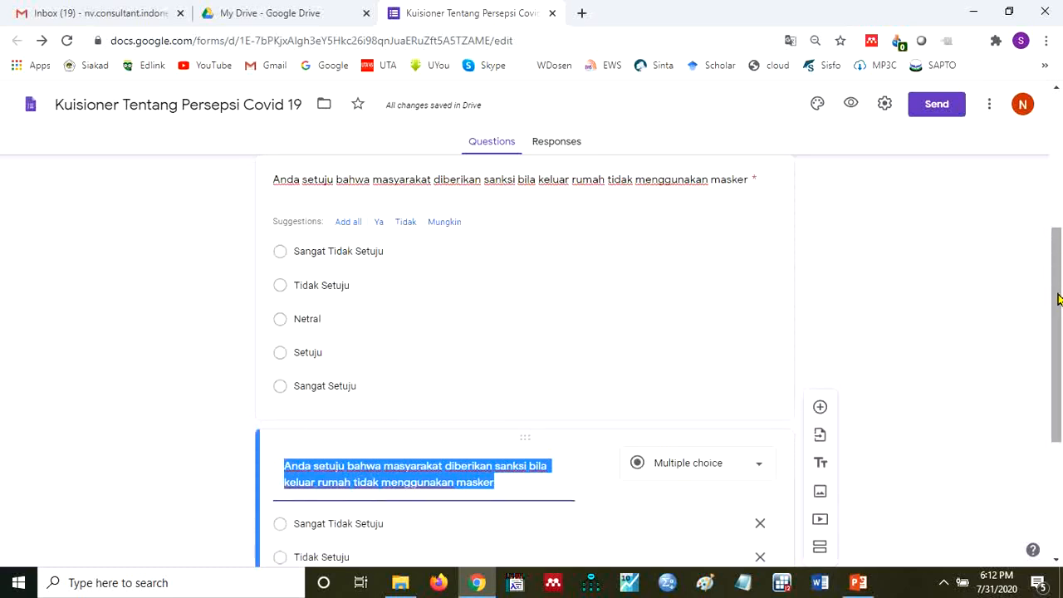
drag(1059, 297, 1058, 383)
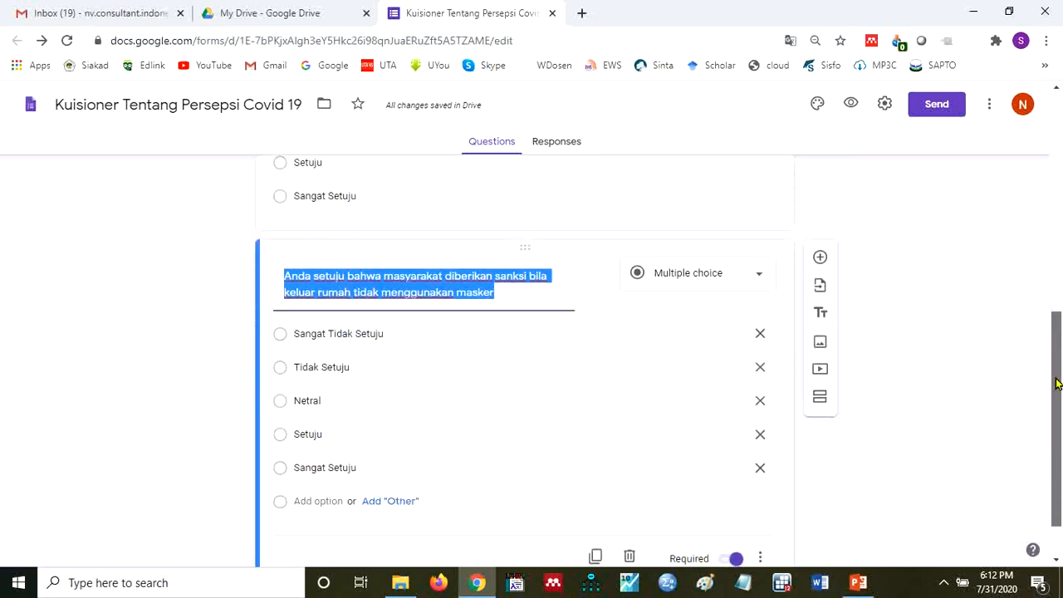
- Replace the duplicated mask sanction question's text with the opening words "Bila anda pernah bersentuhan dengan"
click(509, 300)
key(ctrl+shift+Left)
key(ctrl+shift+Left)
key(ctrl+shift+Left)
key(ctrl+shift+Left)
key(ctrl+shift+Left)
key(ctrl+shift+Left)
key(ctrl+shift+Left)
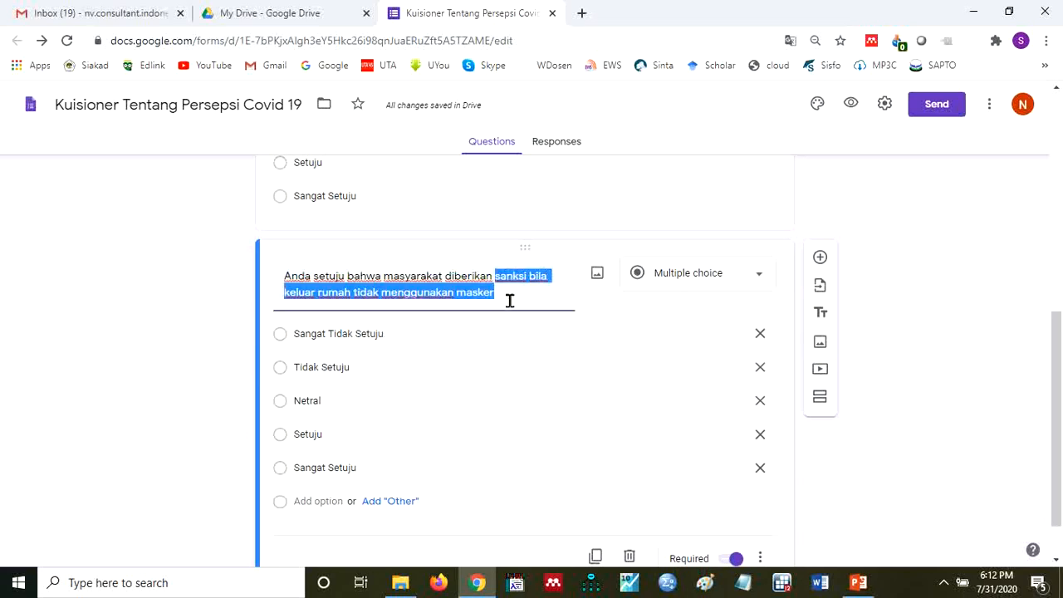
key(shift+Left)
key(shift+Left)
key(shift+Left)
key(shift+Left)
key(shift+Left)
key(shift+Left)
key(shift+Left)
key(shift+Left)
key(shift+Left)
key(shift+Left)
key(shift+Left)
key(shift+Left)
key(shift+Left)
key(shift+Left)
key(shift+Left)
key(shift+Left)
key(shift+Left)
key(shift+Left)
key(shift+Left)
key(shift+Left)
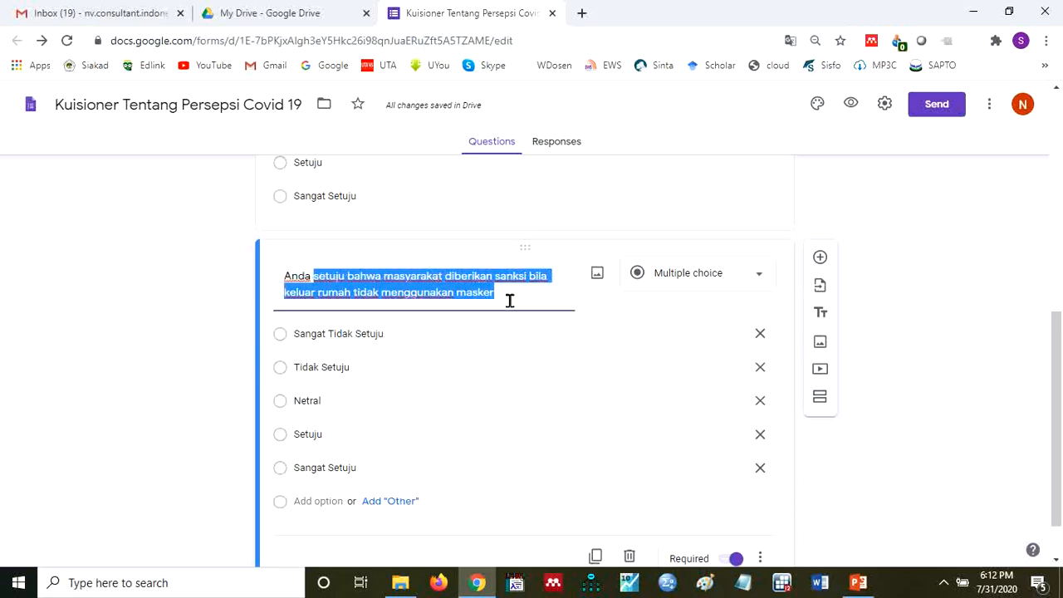
key(shift+Left)
key(shift+Left)
text(Bila)
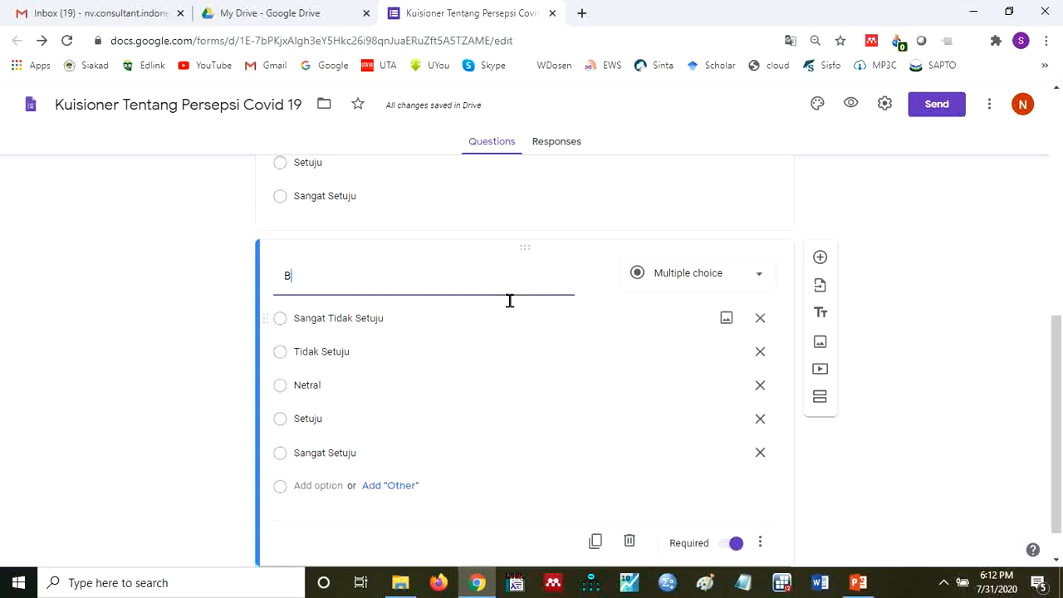
text(da)
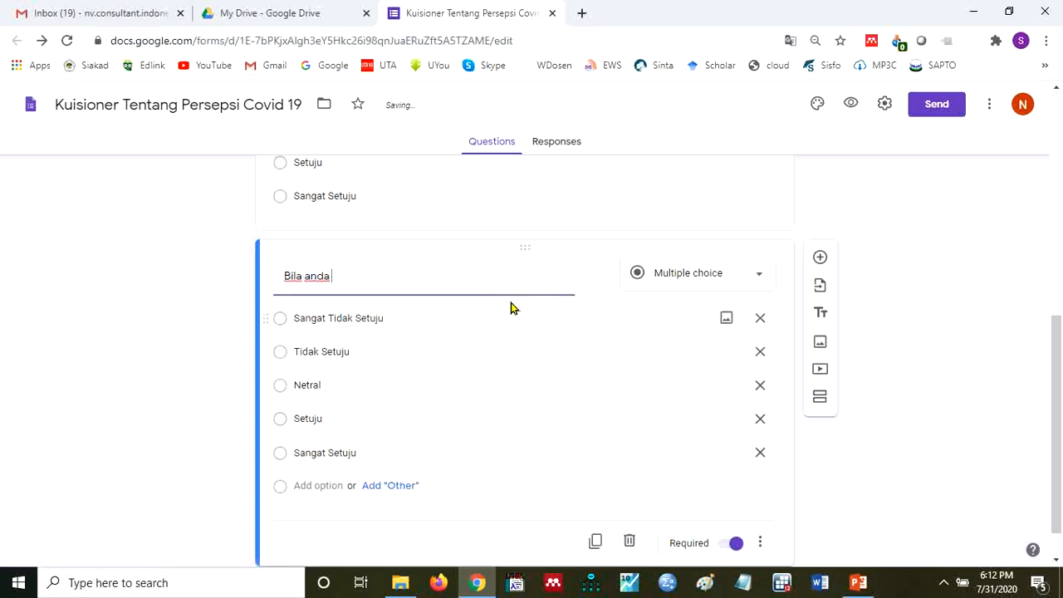
text( di)
text(pernah be)
text(rsendutu)
key(BackSpace)
key(BackSpace)
key(BackSpace)
key(BackSpace)
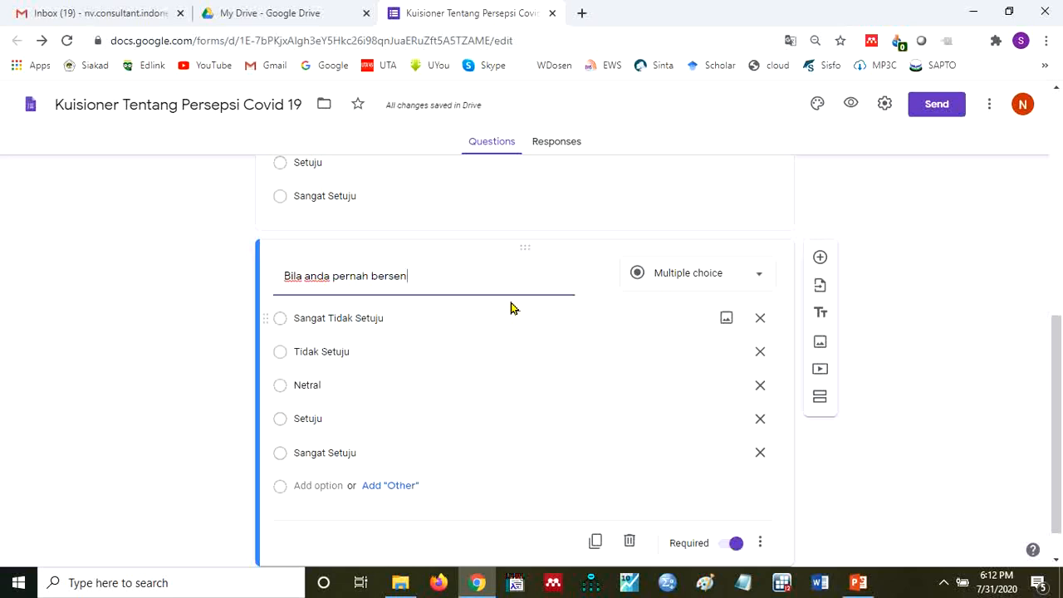
text(tuh)
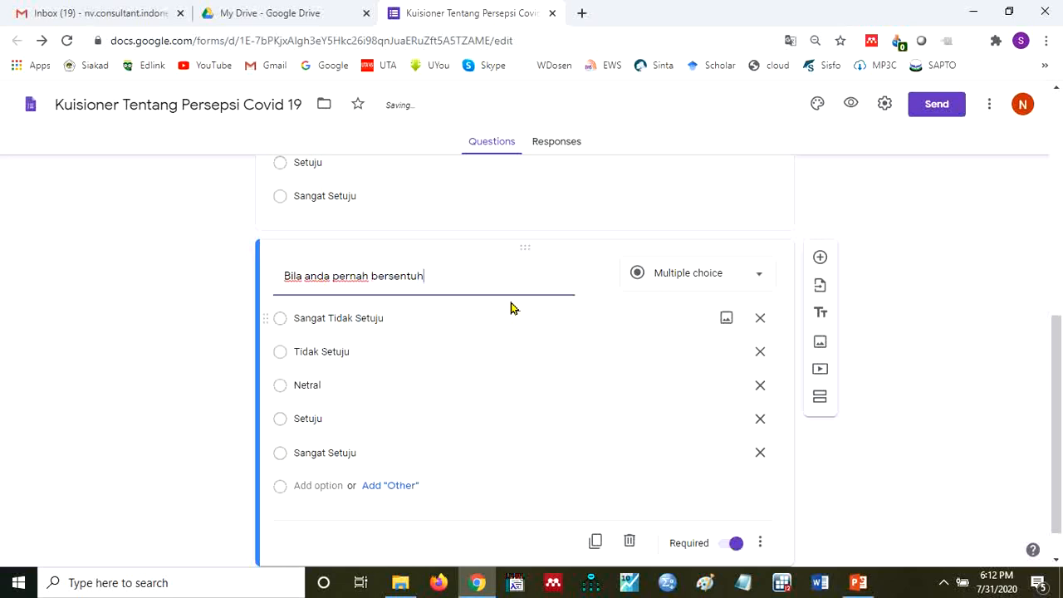
text(an dengan pen)
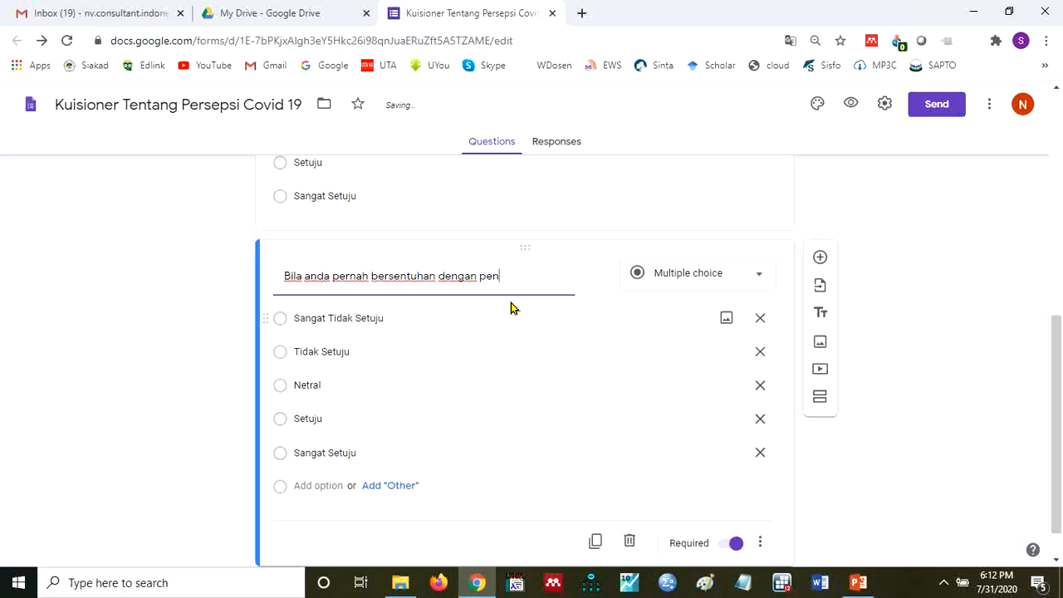
text(derita covid 19 dala)
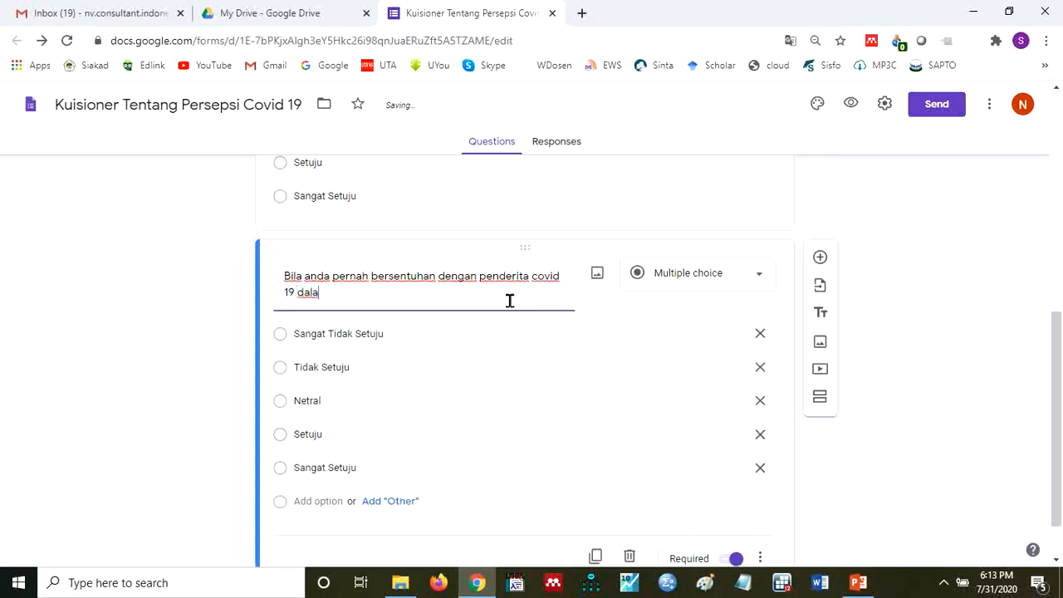
text(m seminggu terakhir)
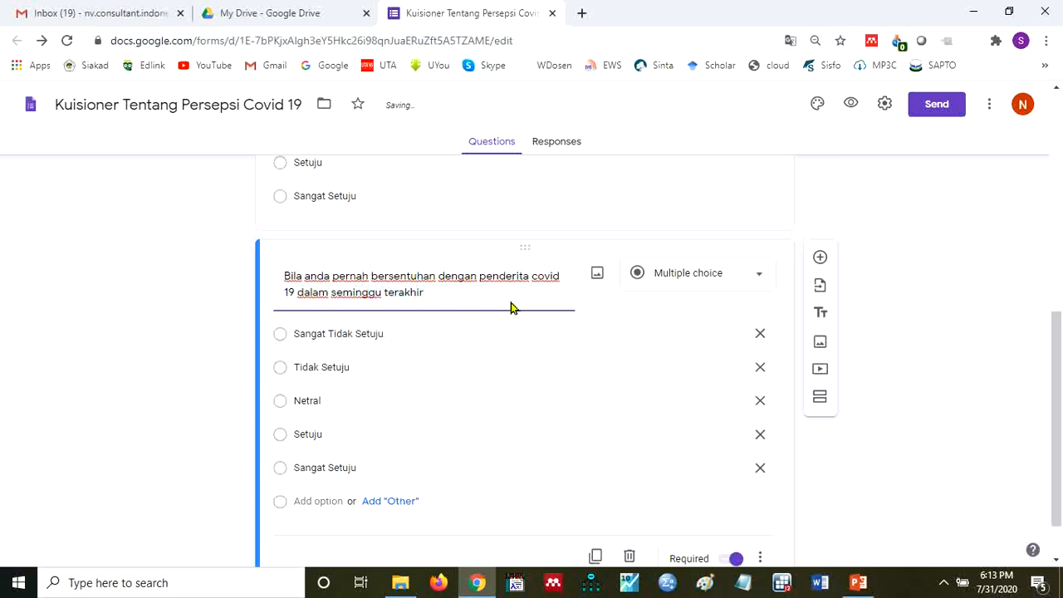
text(, maka anda memilij)
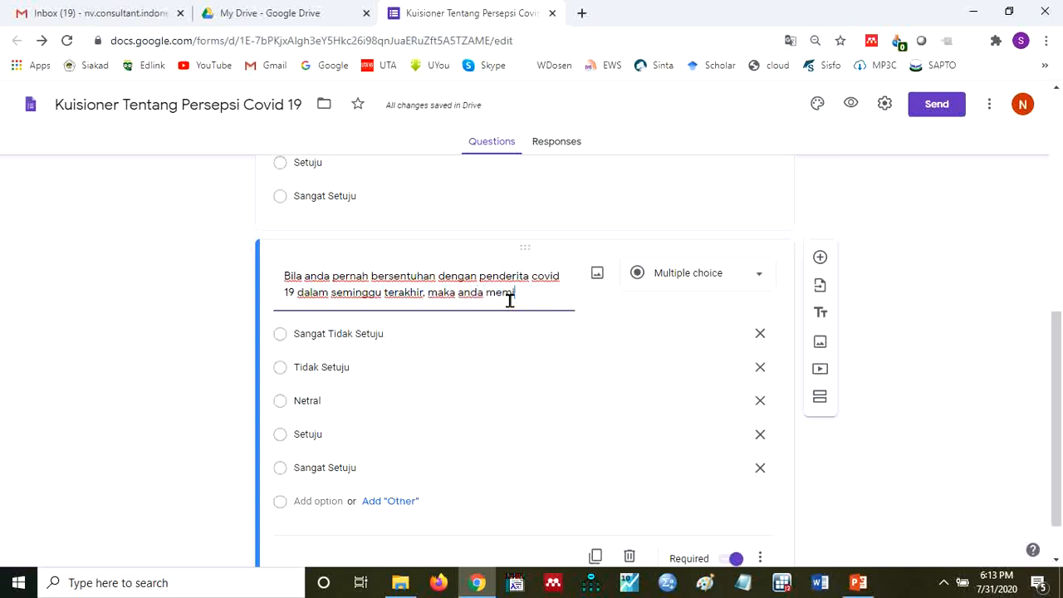
- Complete the question text with "penderita covid 19 dalam seminggu terakhir, maka anda memilih untuk:"
key(BackSpace)
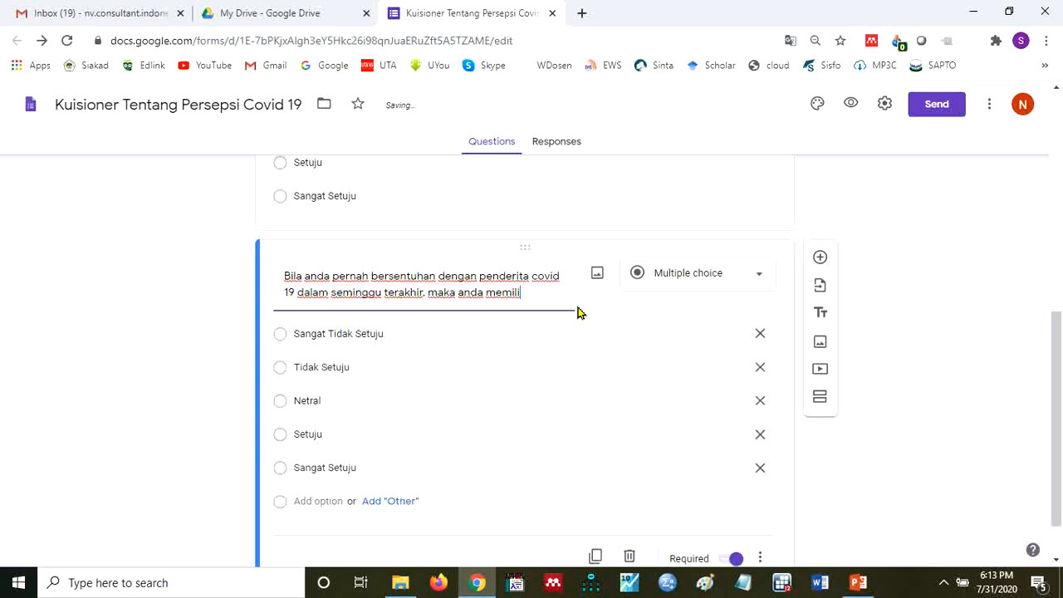
text(h untuk:)
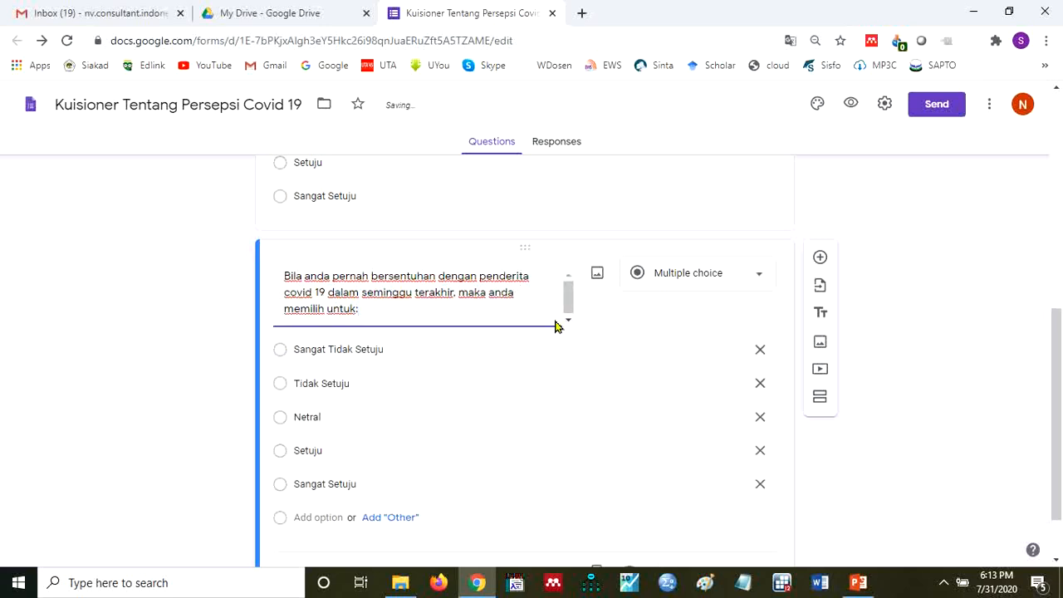
- Remove the "Sangat Setuju", "Setuju" and "Netral" options from the Covid 19 contact question
click(759, 484)
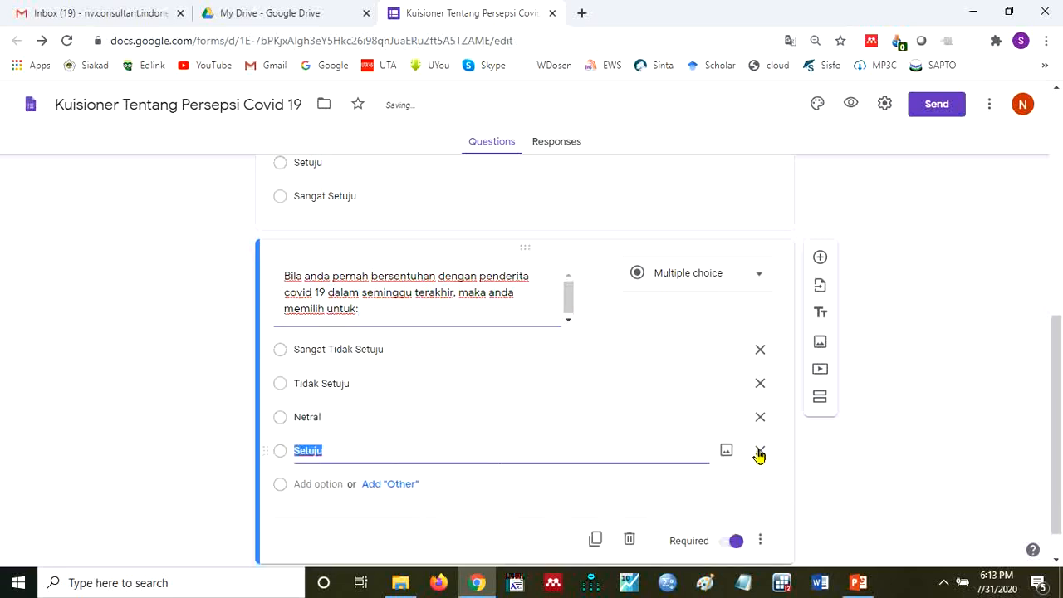
click(759, 451)
click(759, 419)
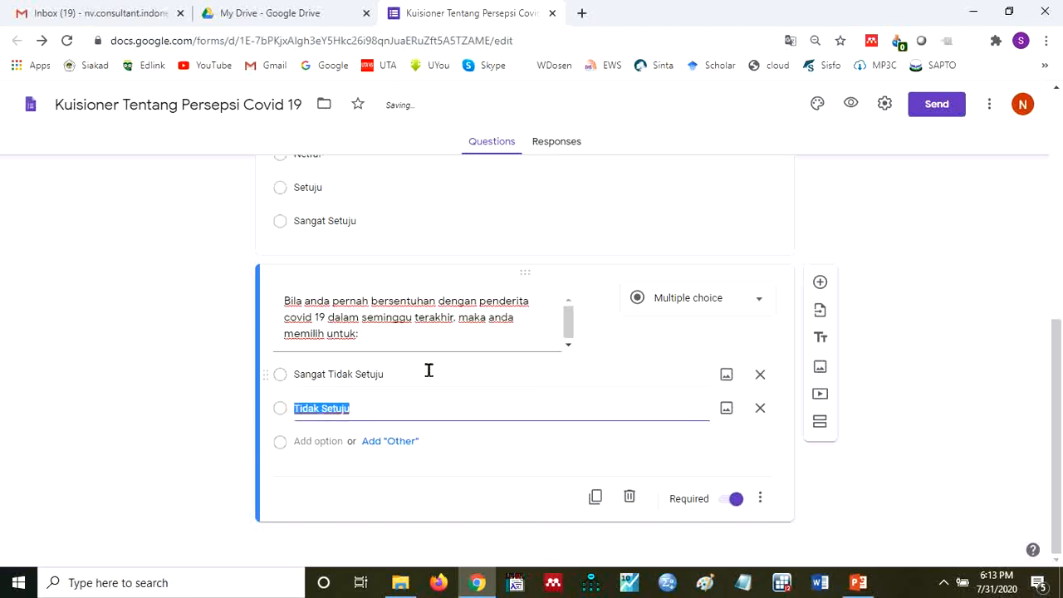
- Rename the first option of the contact question as "Berterus terang dan segera melakukan Rapid Test"
click(429, 371)
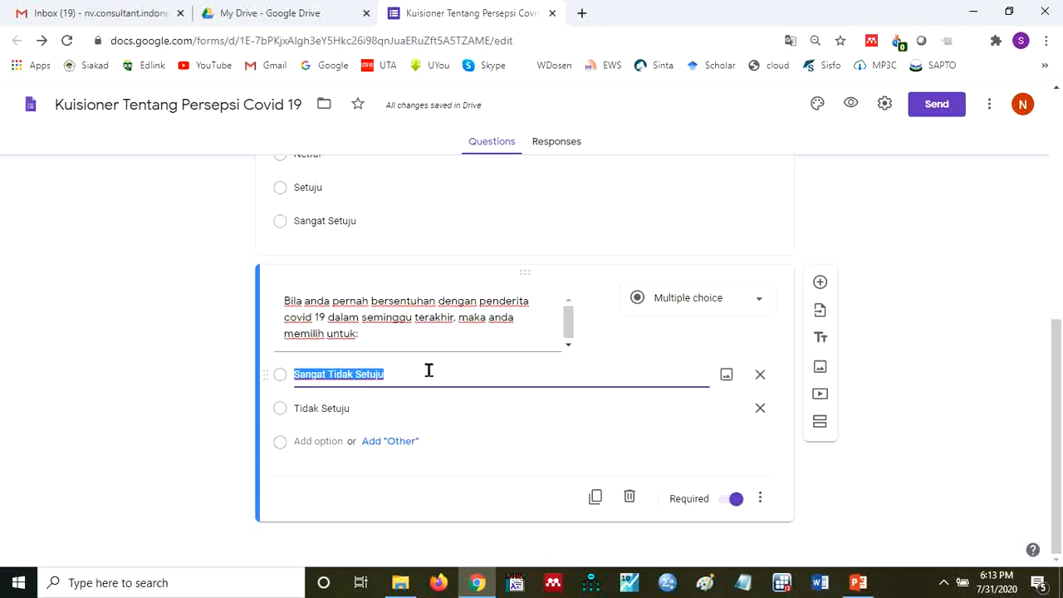
text(Berterus)
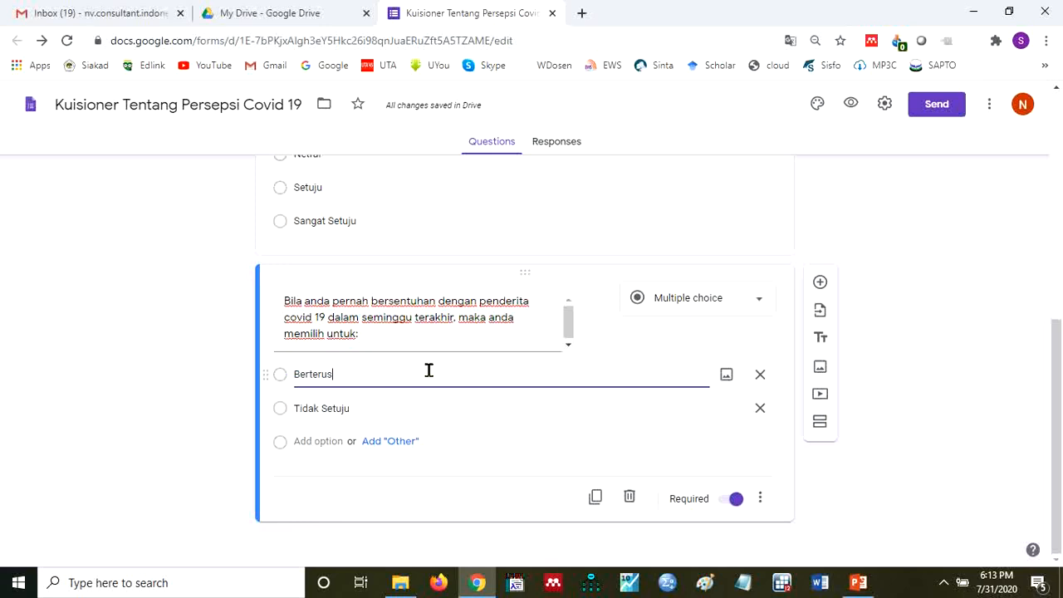
text( t)
key(BackSpace)
key(BackSpace)
key(BackSpace)
key(BackSpace)
text(terang )
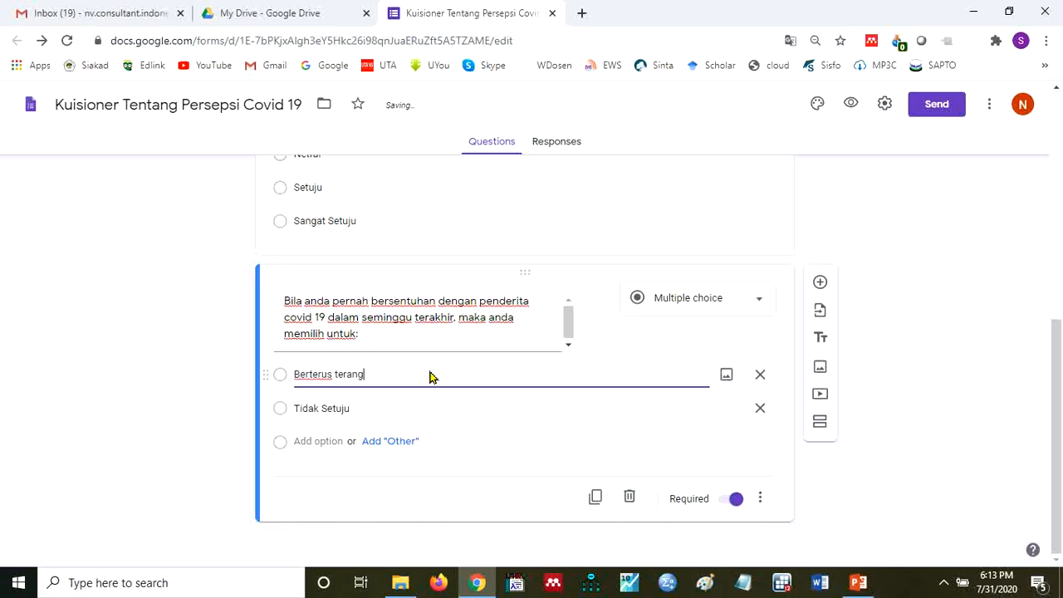
text(dan segera)
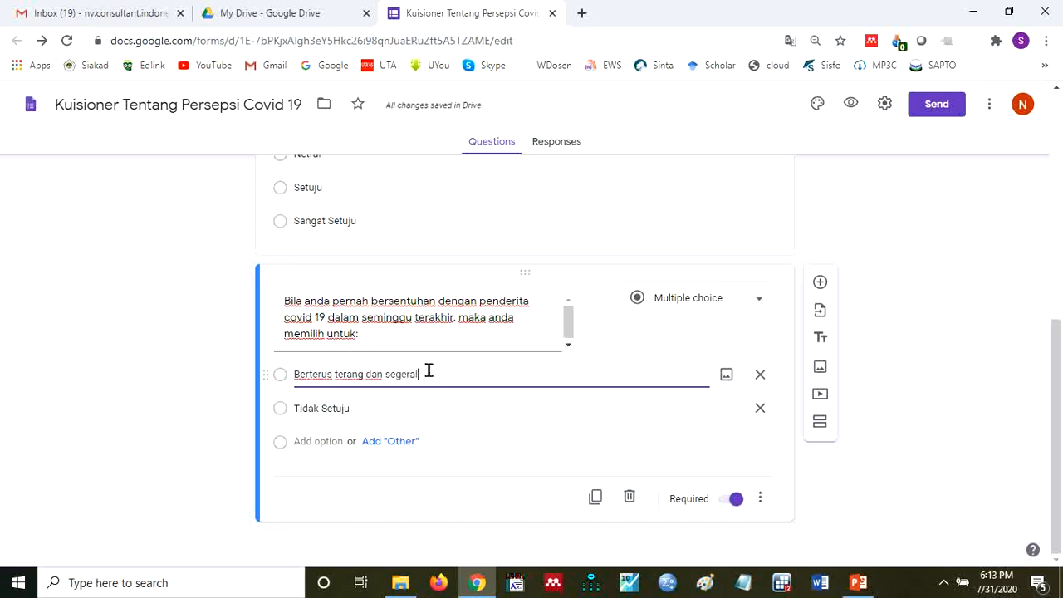
text( melakukan )
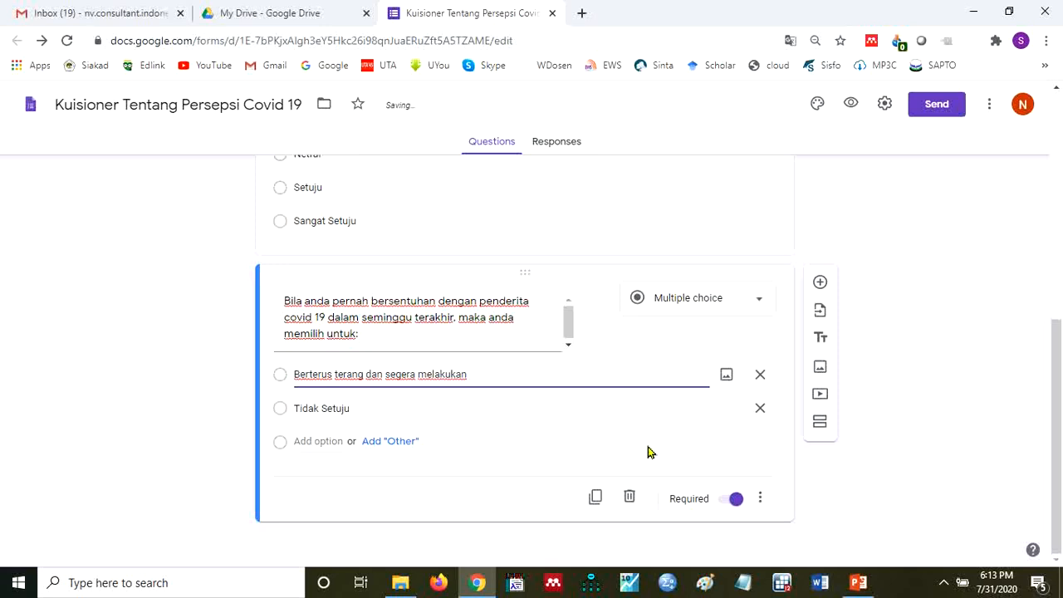
text(Rapid Test)
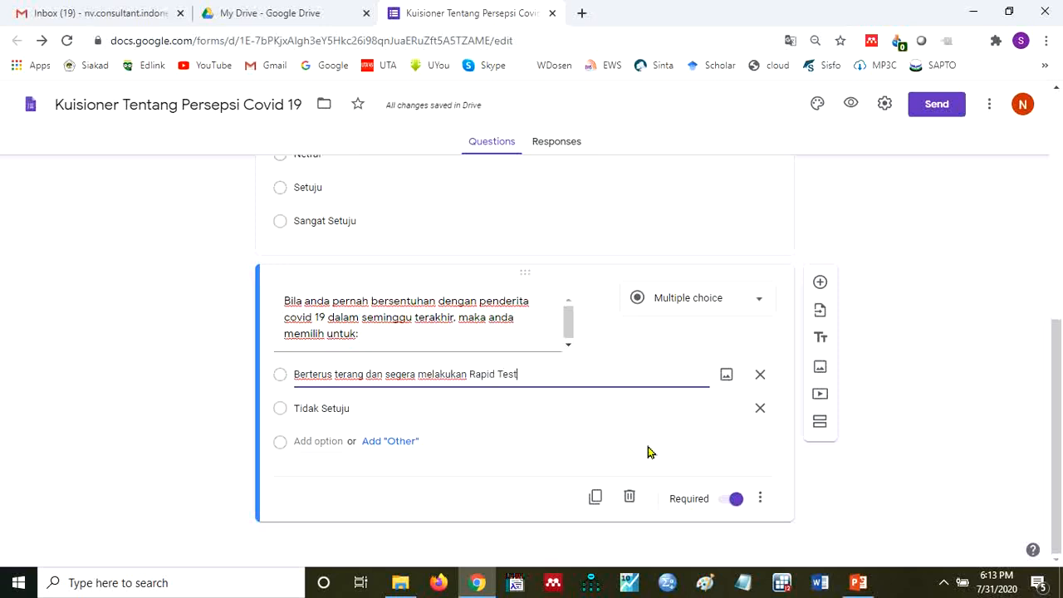
- Rename the second option of the contact question as "Melakukan Isolasi Mandiri sembari menjaga kesehatan"
click(461, 409)
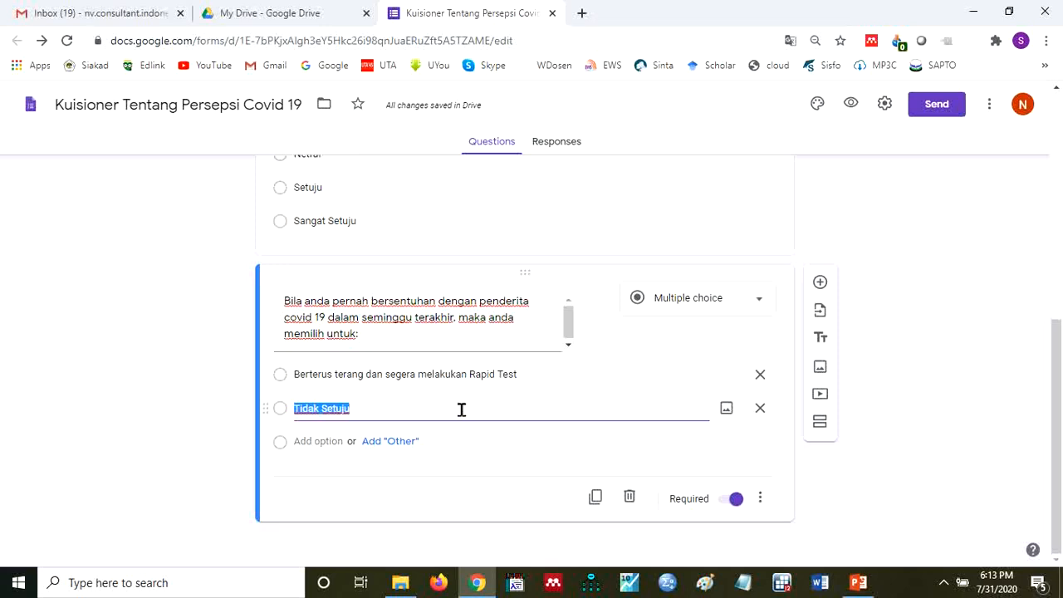
text(Mel)
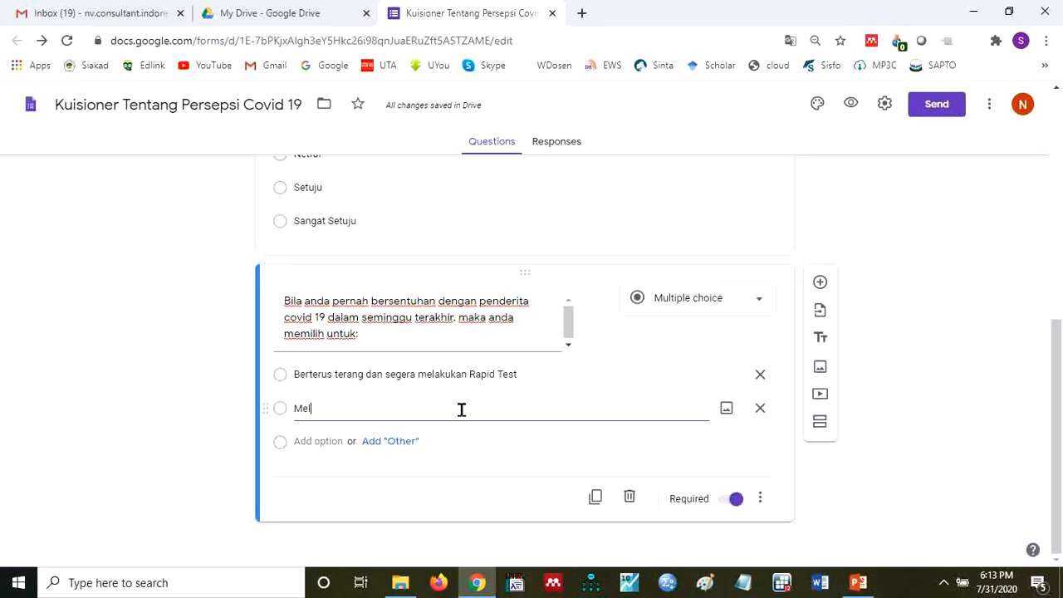
text(akukan Isola)
key(BackSpace)
key(BackSpace)
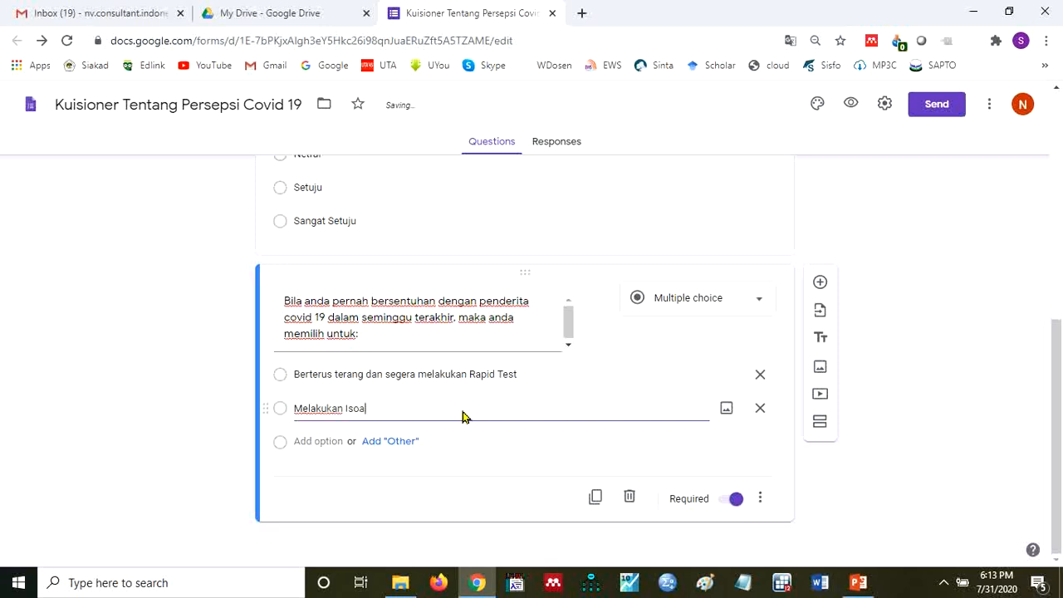
text(lasih)
key(BackSpace)
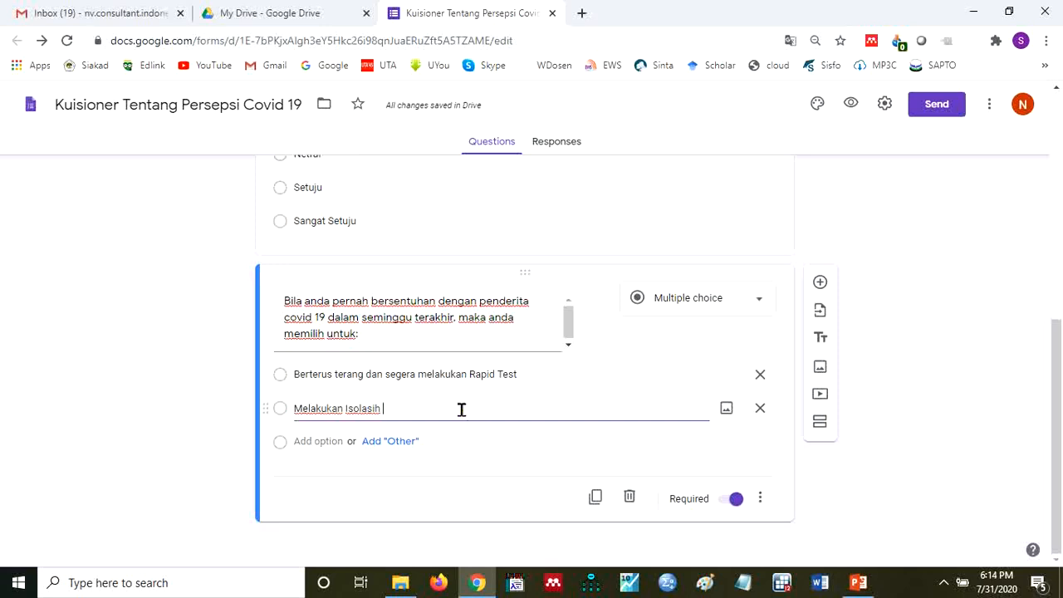
text(Mnadi)
key(BackSpace)
key(BackSpace)
key(BackSpace)
key(BackSpace)
text(andiri sembari)
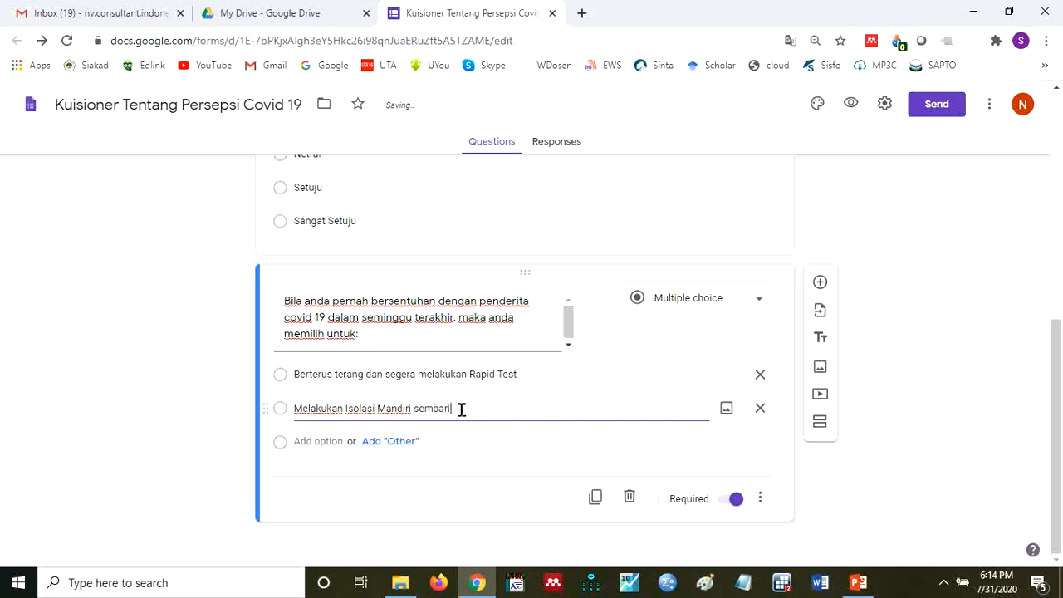
text( menjaga keseh)
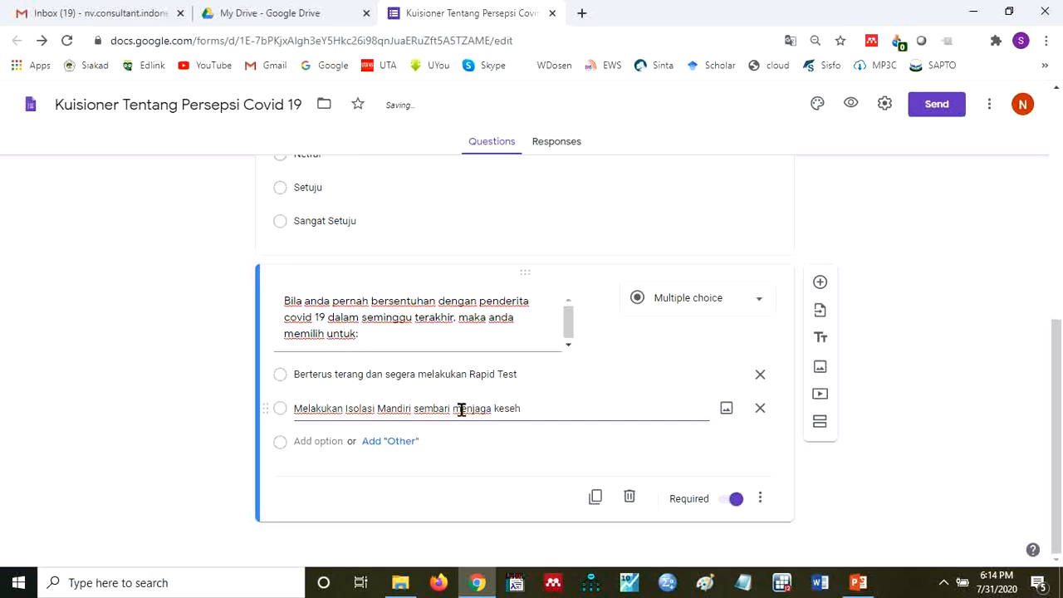
text(atan)
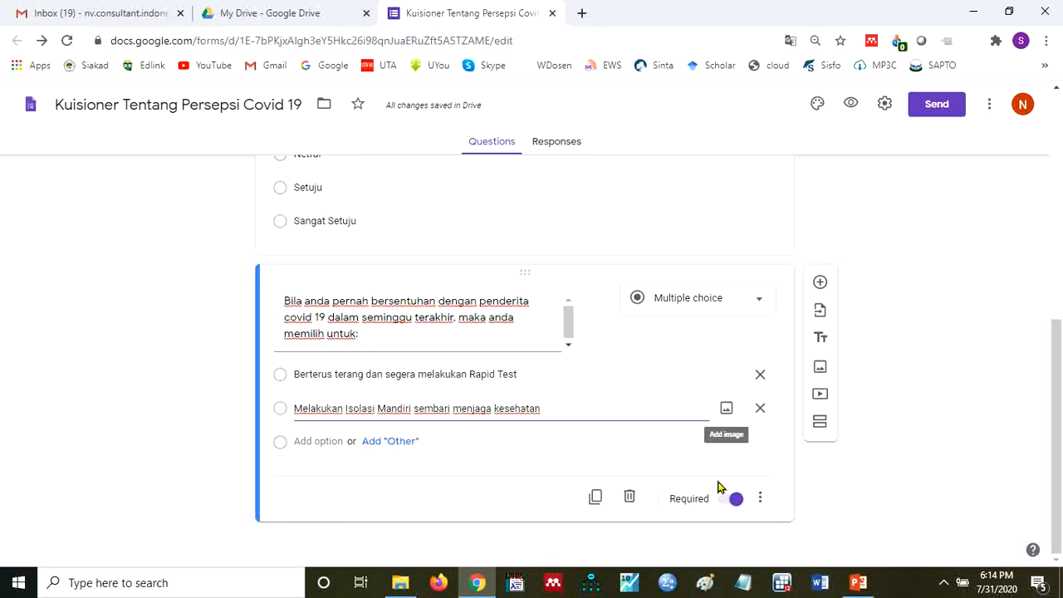
- Duplicate the Covid 19 contact question together with its two options
click(595, 498)
click(594, 498)
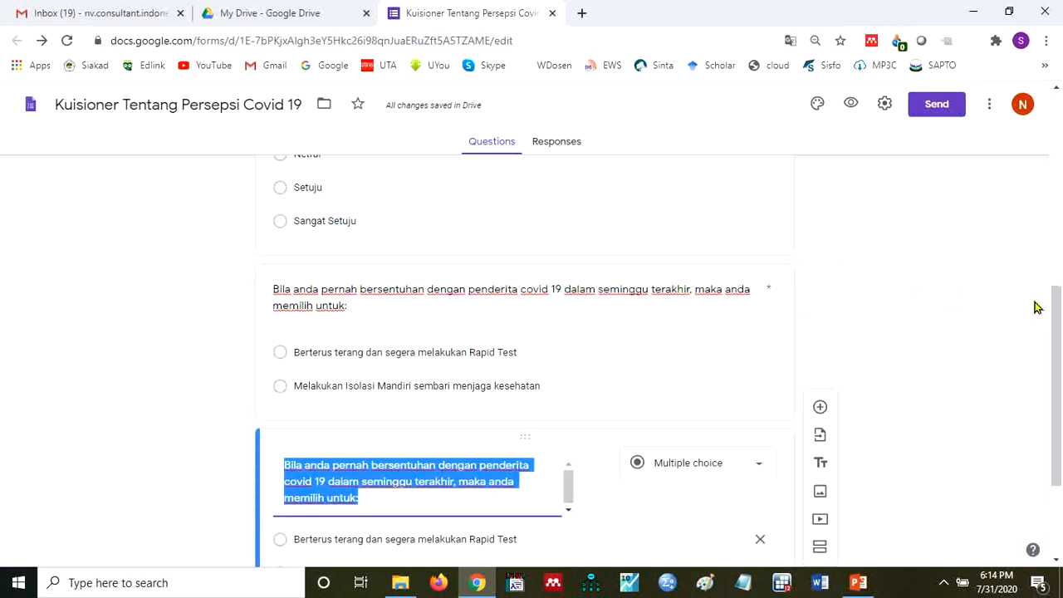
- Replace the duplicated question's text with "Jika saudara anda yang tinggal serumah baru sembuh dari Covid 19, maka"
drag(1059, 326, 1051, 362)
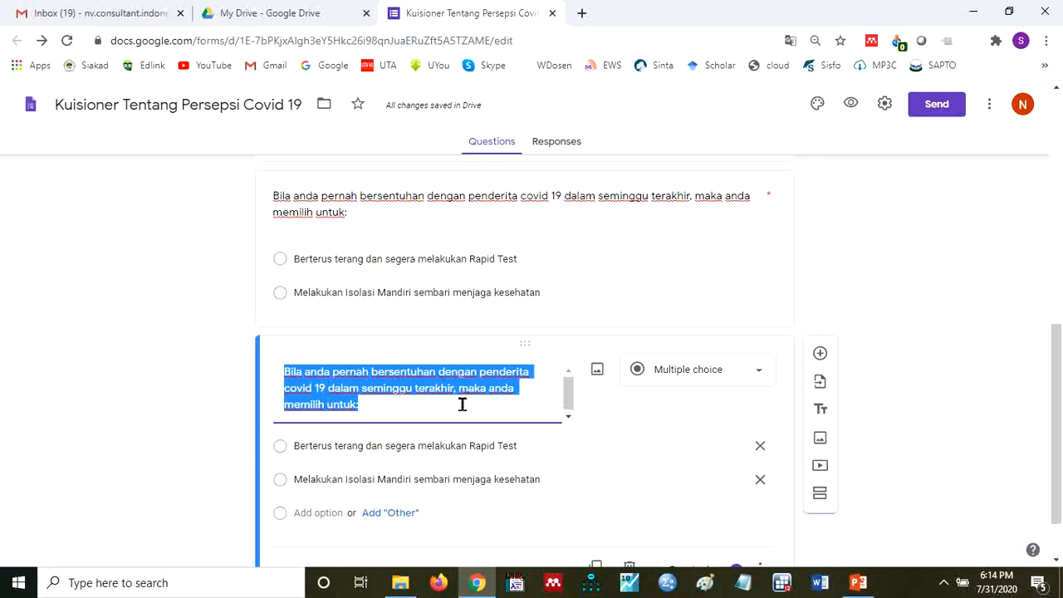
text(Ji)
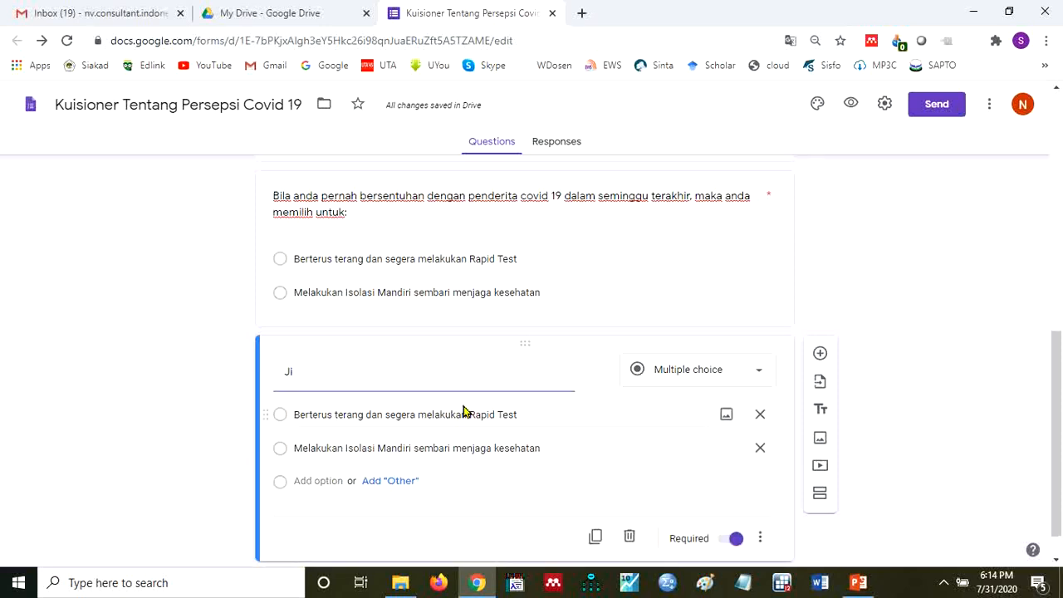
text(aa an)
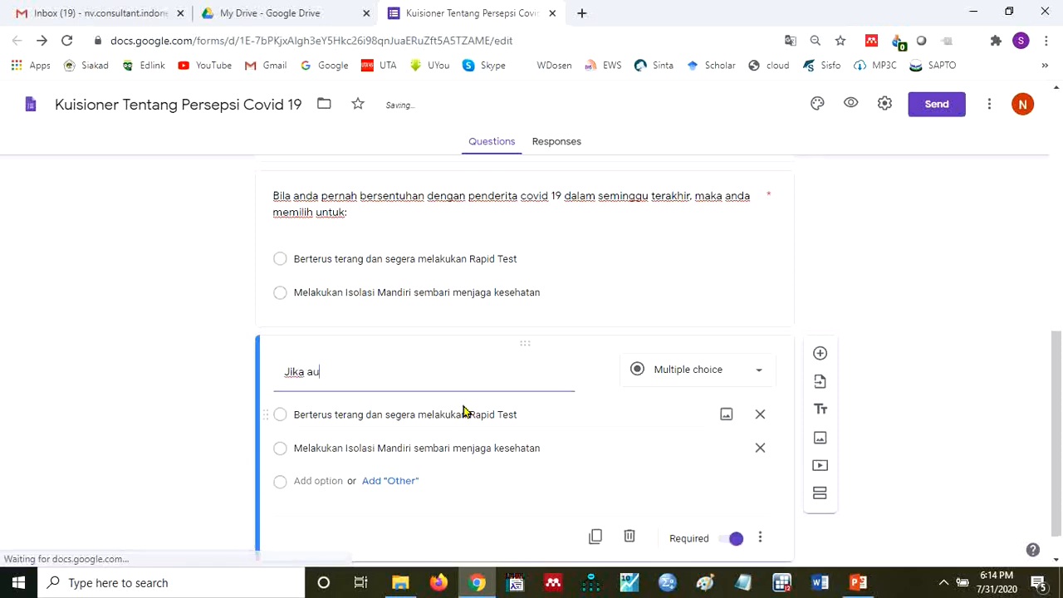
key(BackSpace)
key(BackSpace)
text(sau)
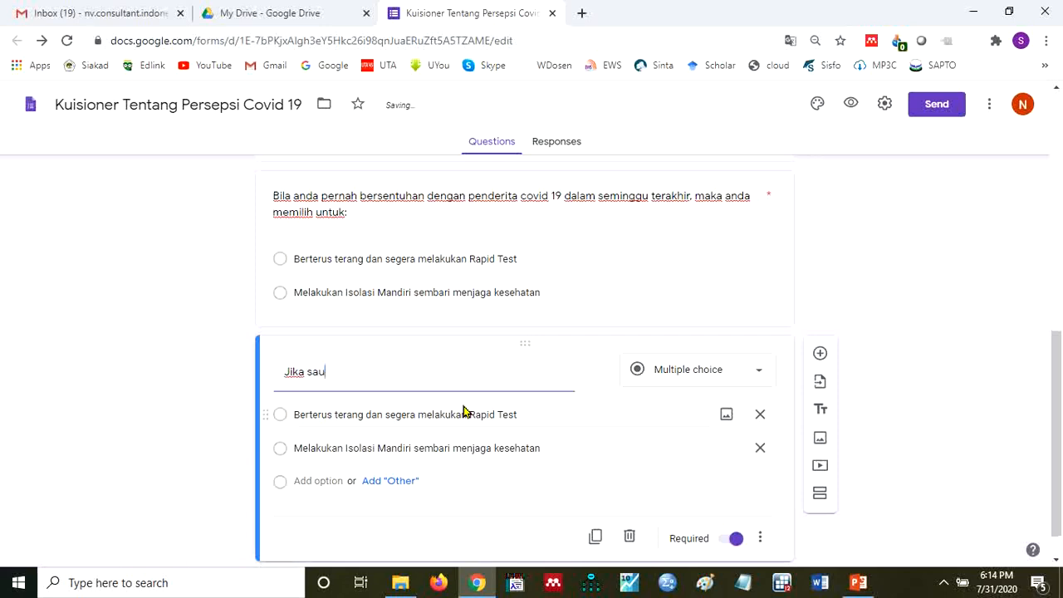
text(dara anda yang t)
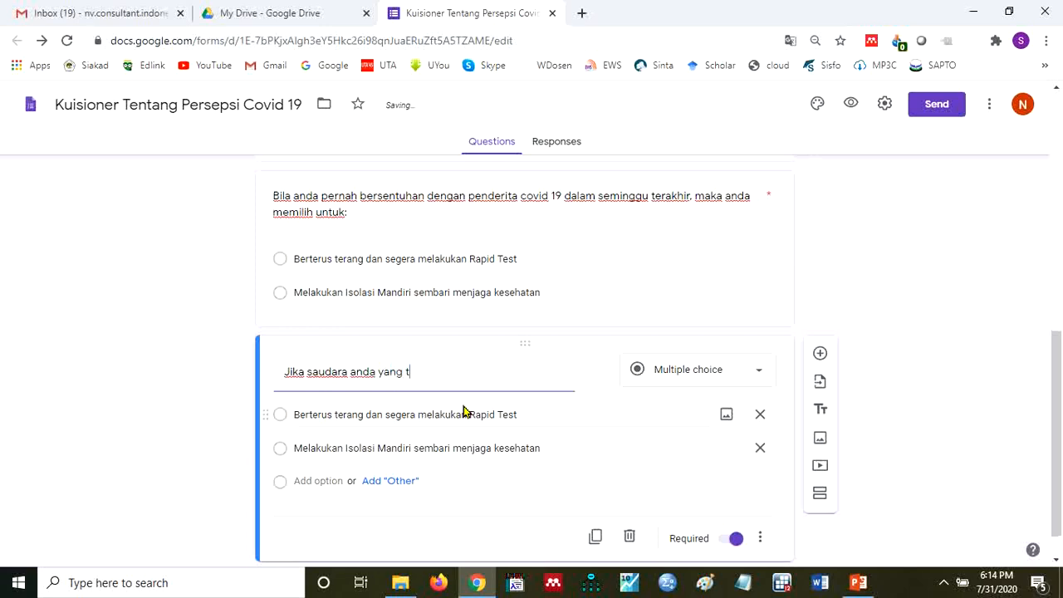
text(inggal serumah)
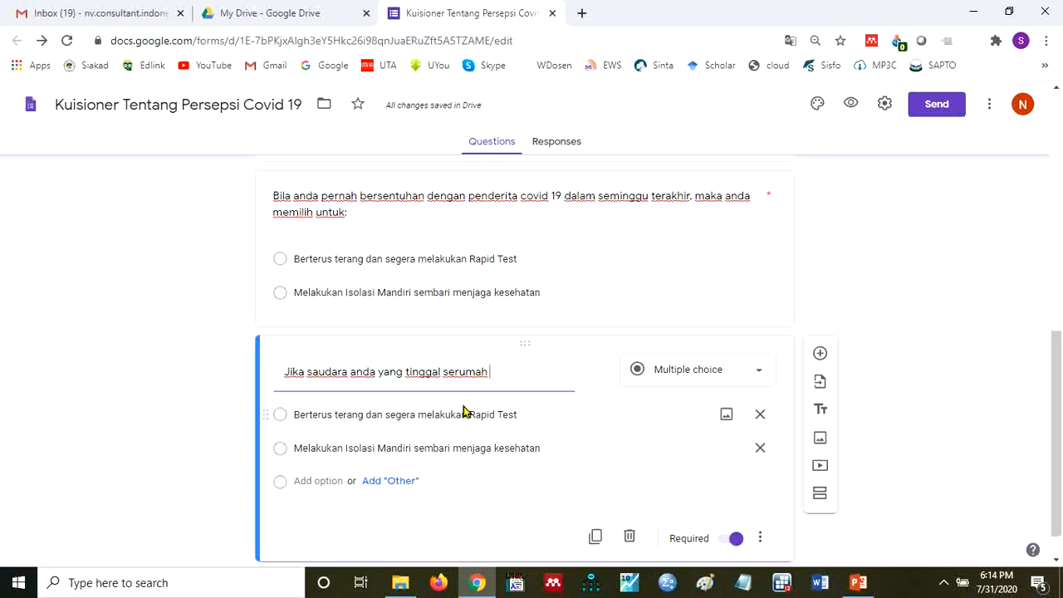
text(baru sembuh da)
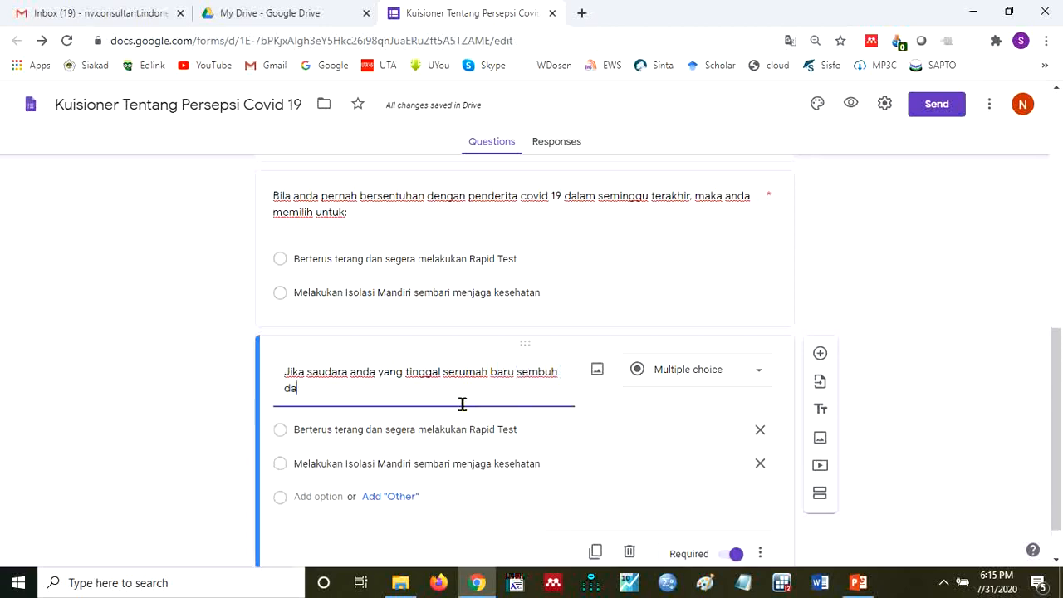
text(ri Voi)
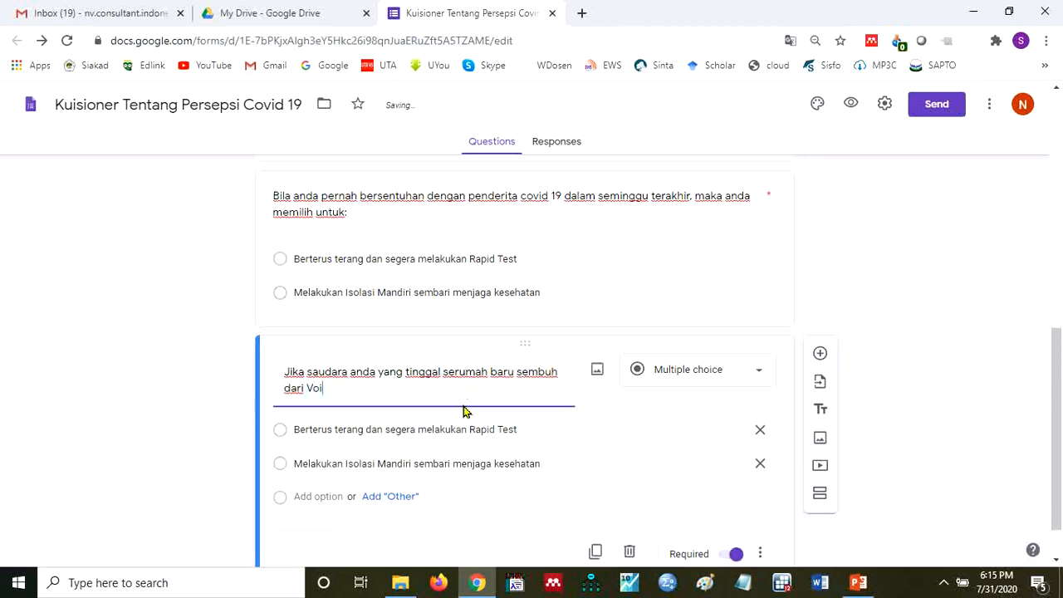
key(BackSpace)
key(BackSpace)
text(Covid 19, maka)
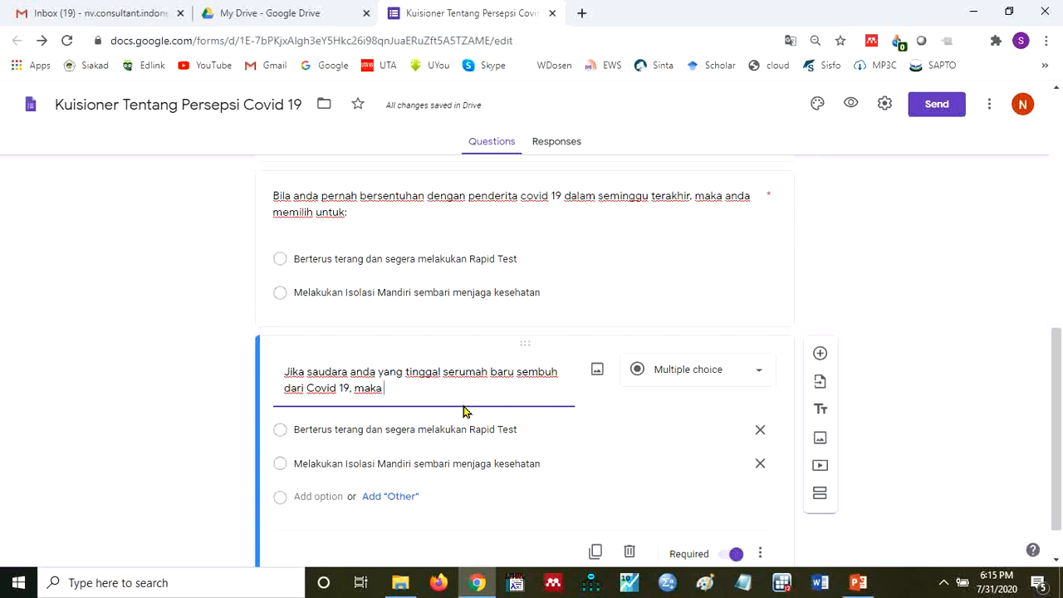
- Complete the new question's text with "saudara anda terbut sudah boleh berinteraksi dengan semua keluarga di rumah"
text(si)
key(BackSpace)
key(BackSpace)
text(saud)
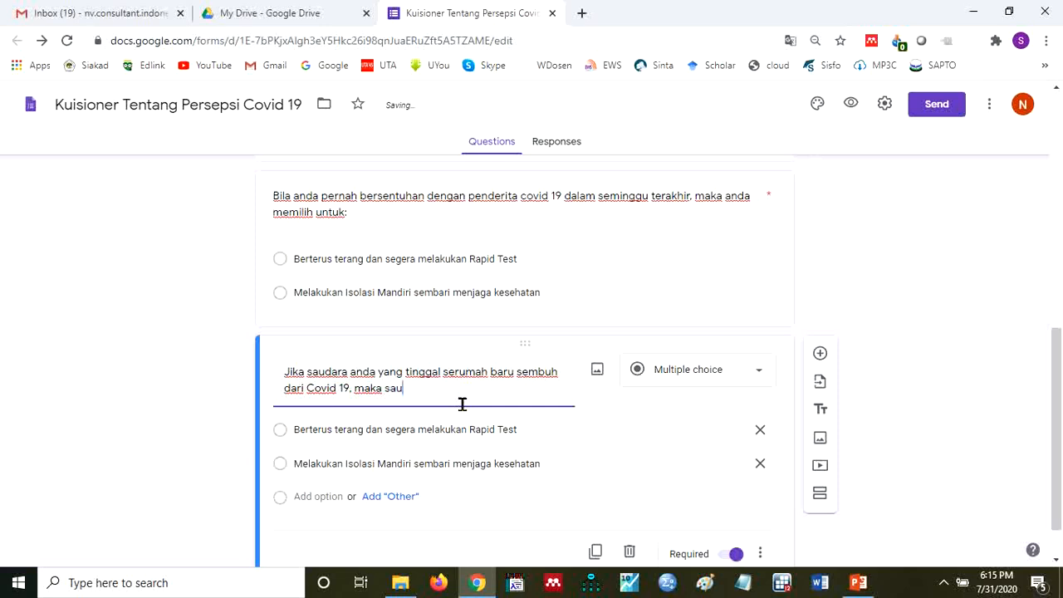
text(ara anda )
text(terbu)
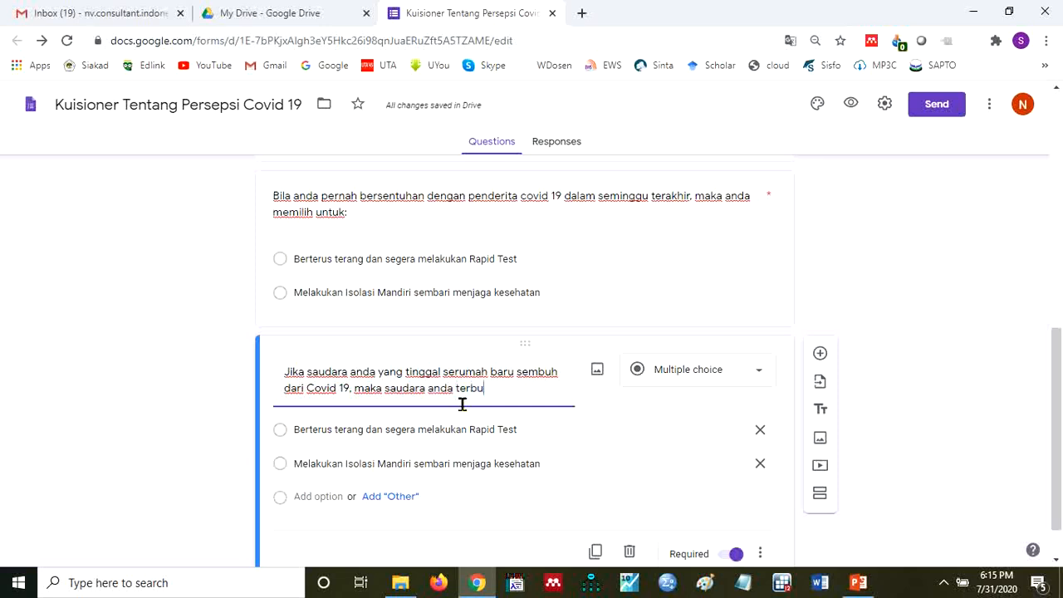
text(t bole)
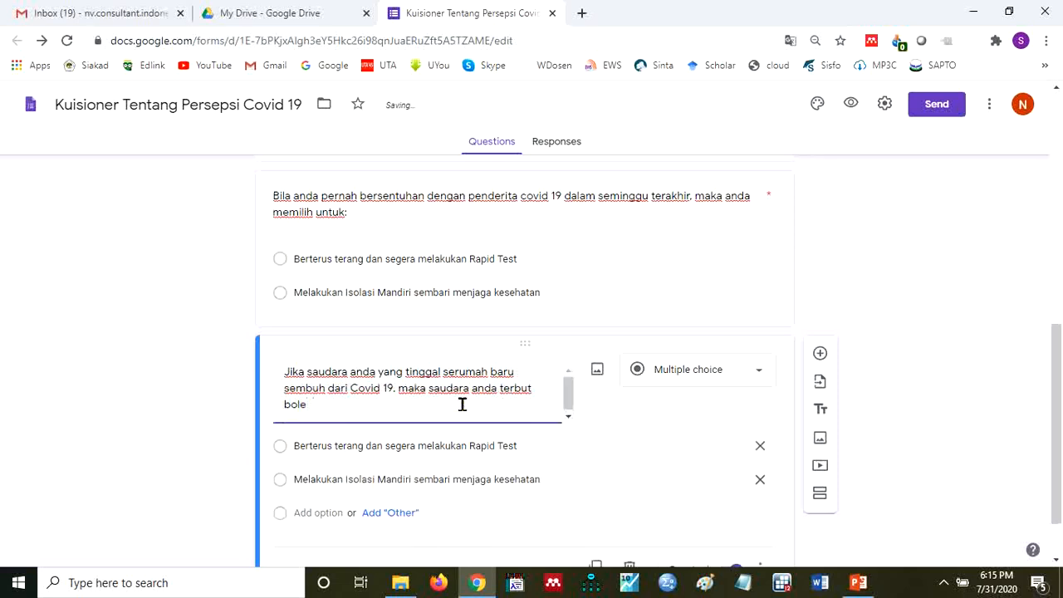
key(BackSpace)
key(BackSpace)
key(BackSpace)
text(udah boleh berinteraksi)
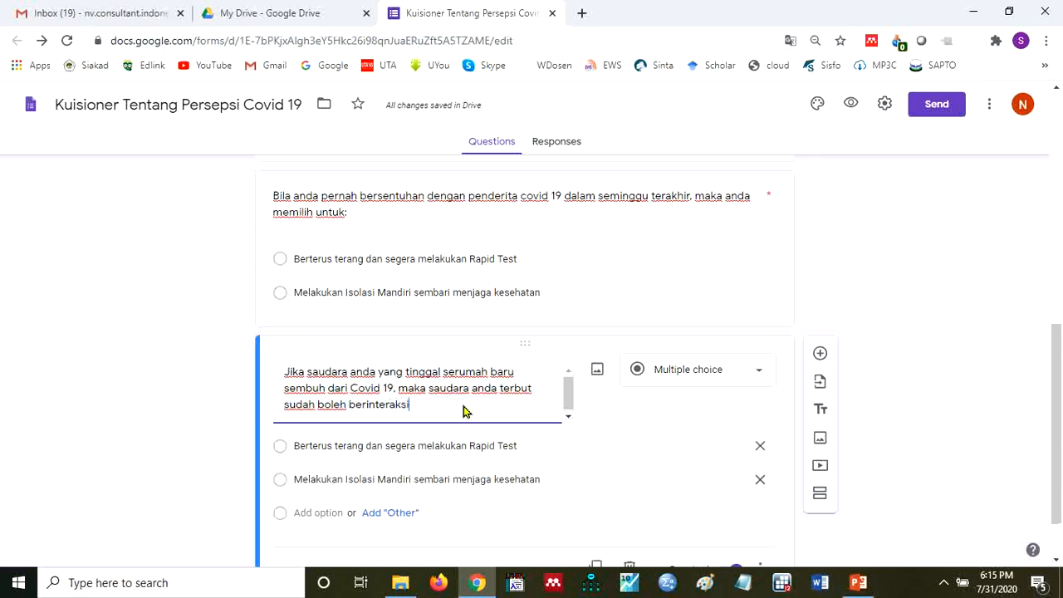
text( dengan semua)
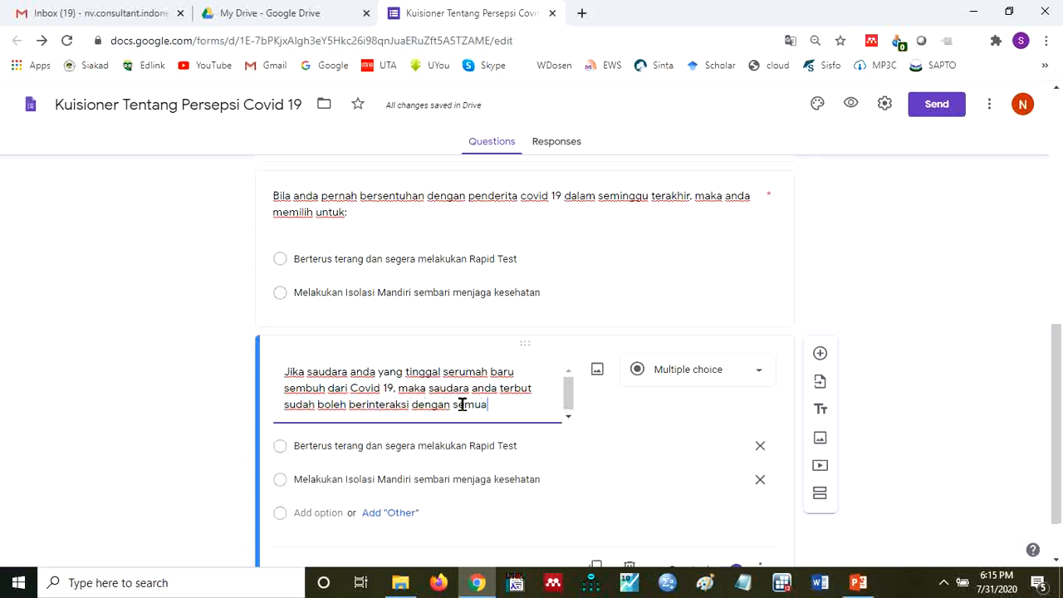
text( keluarga di ruma)
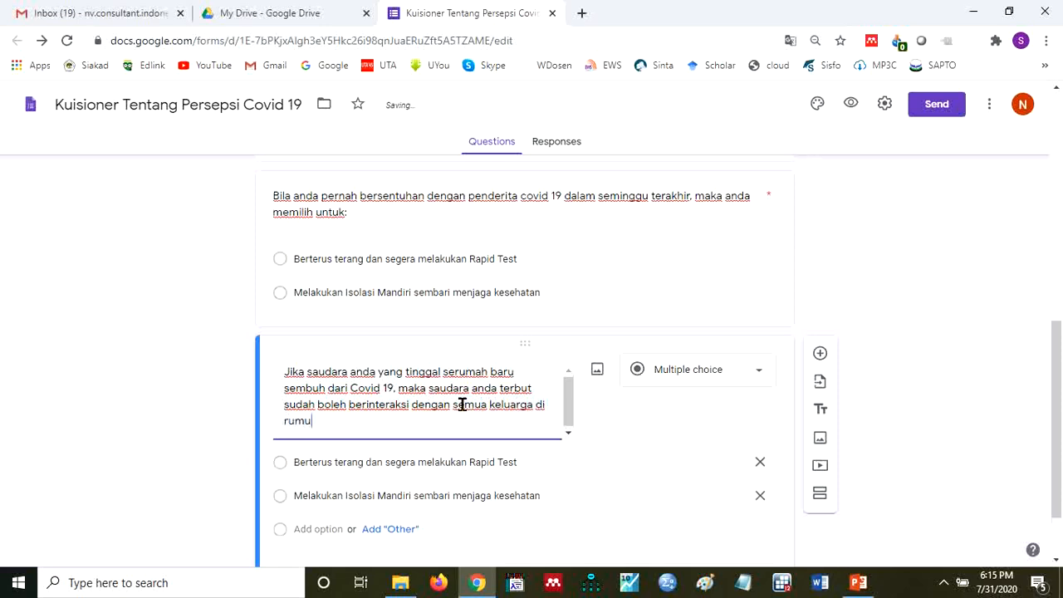
text(h)
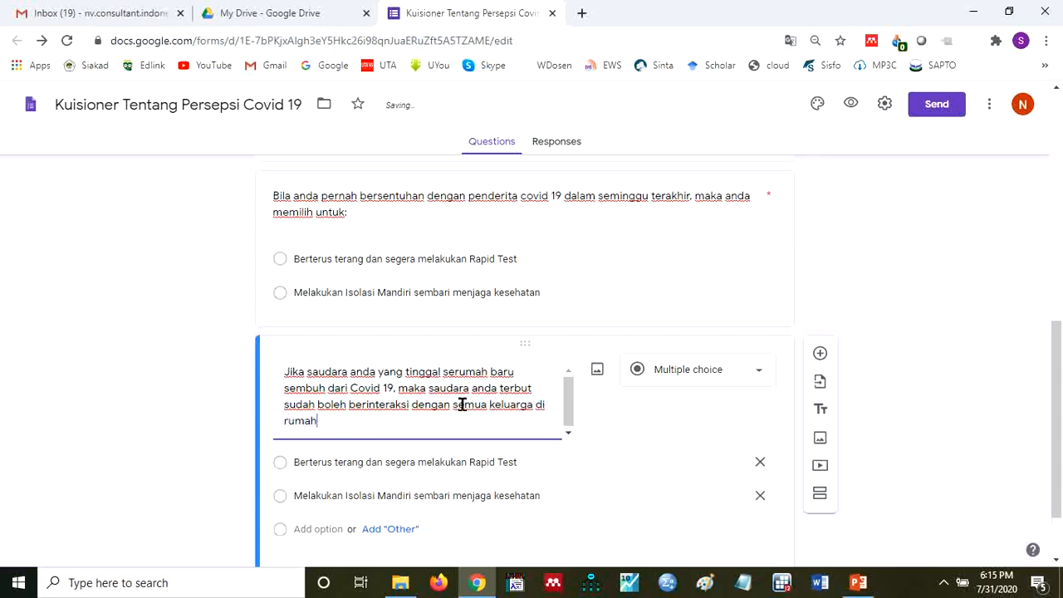
- Rename the two options of the recovered-relative question as "Setuju" and "Tidak Setuju"
click(455, 464)
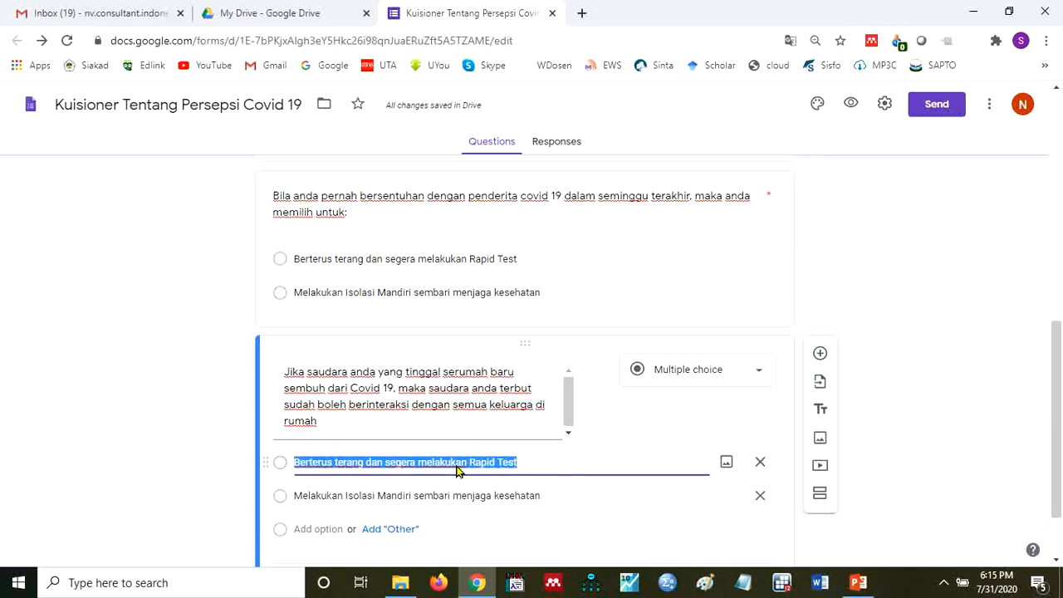
text(Set)
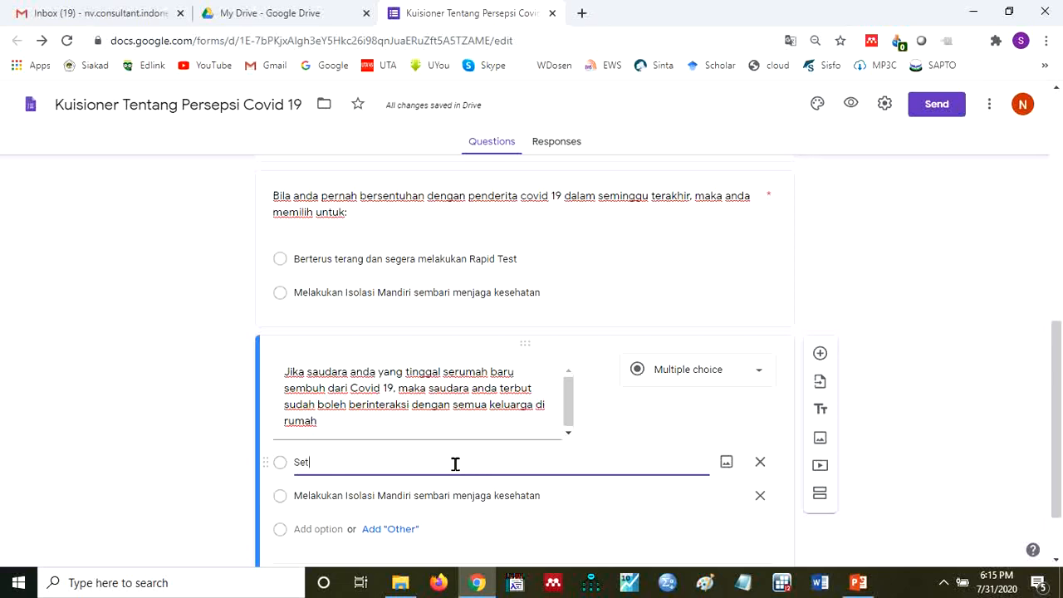
text(t)
text(uju)
click(543, 495)
text(Tidak Se)
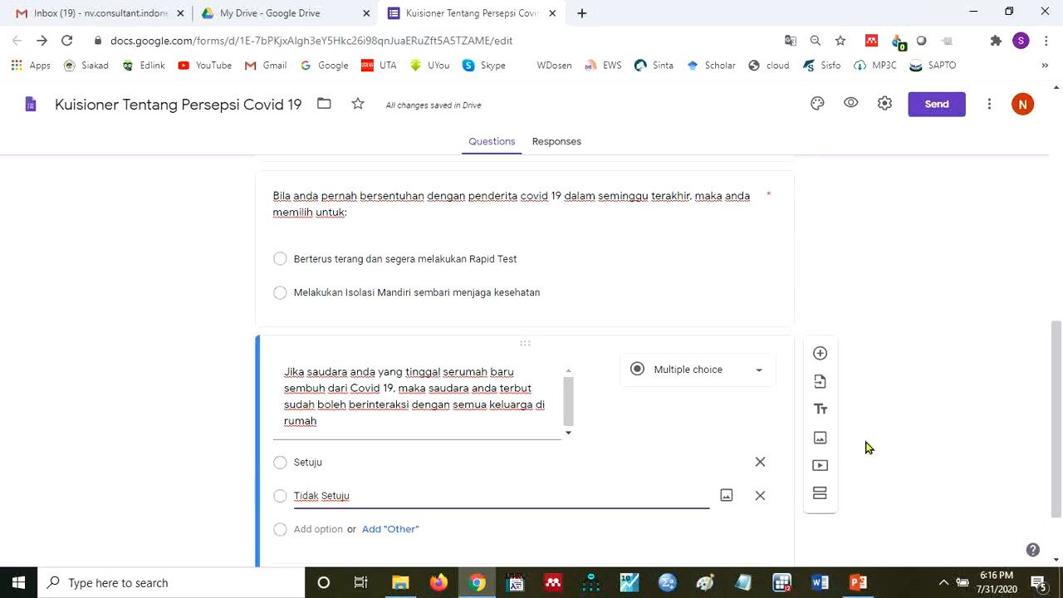
- Duplicate the recovered-relative question and replace the copy's text with "Argumen ada mengapa anda setuju atau tidak setuju"
scroll(1060, 380, down, 1)
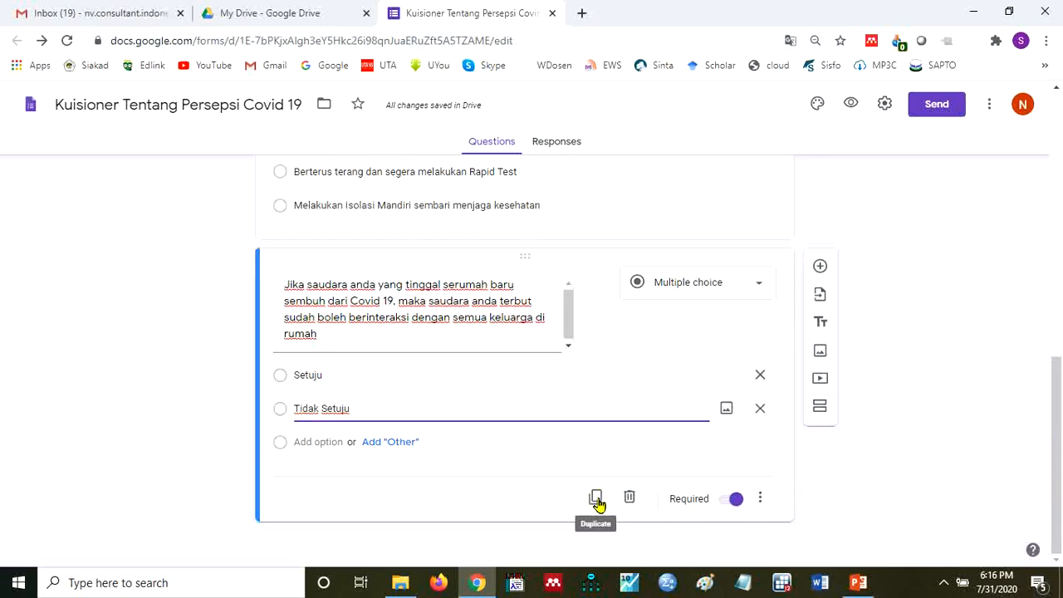
click(592, 497)
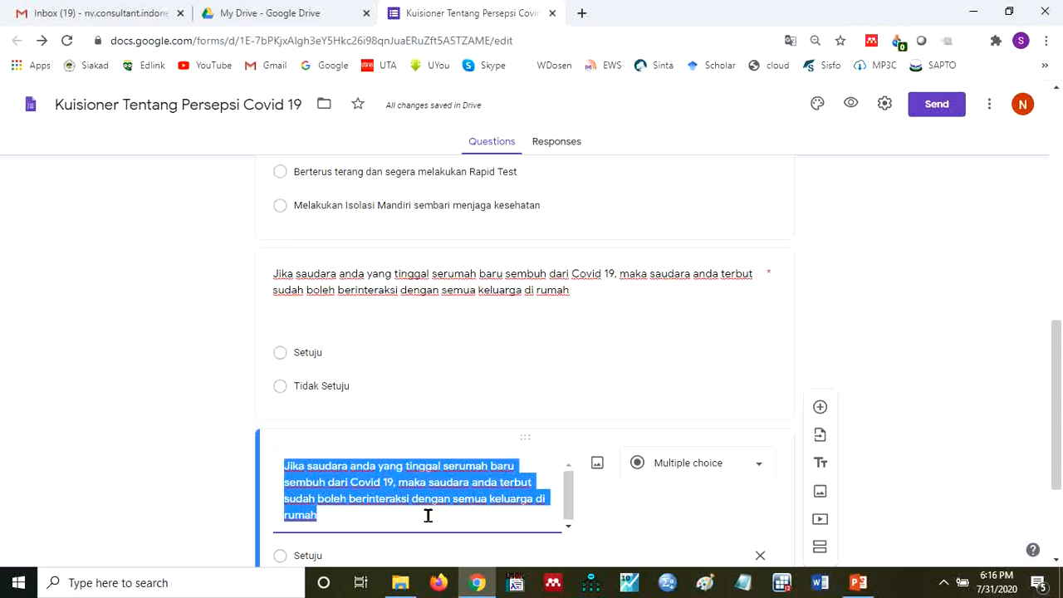
text(Argi)
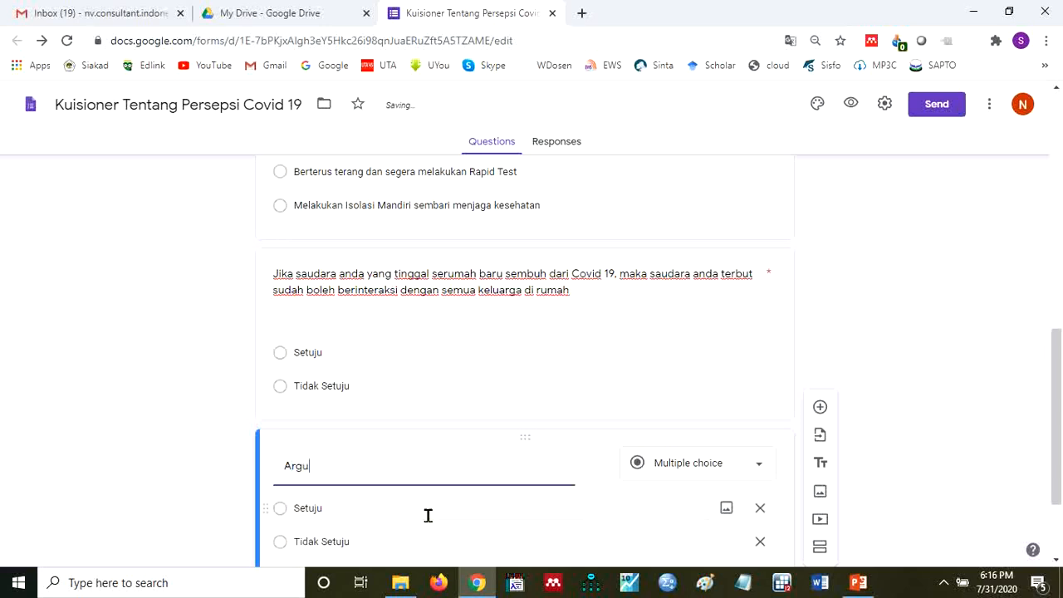
text(men ada set)
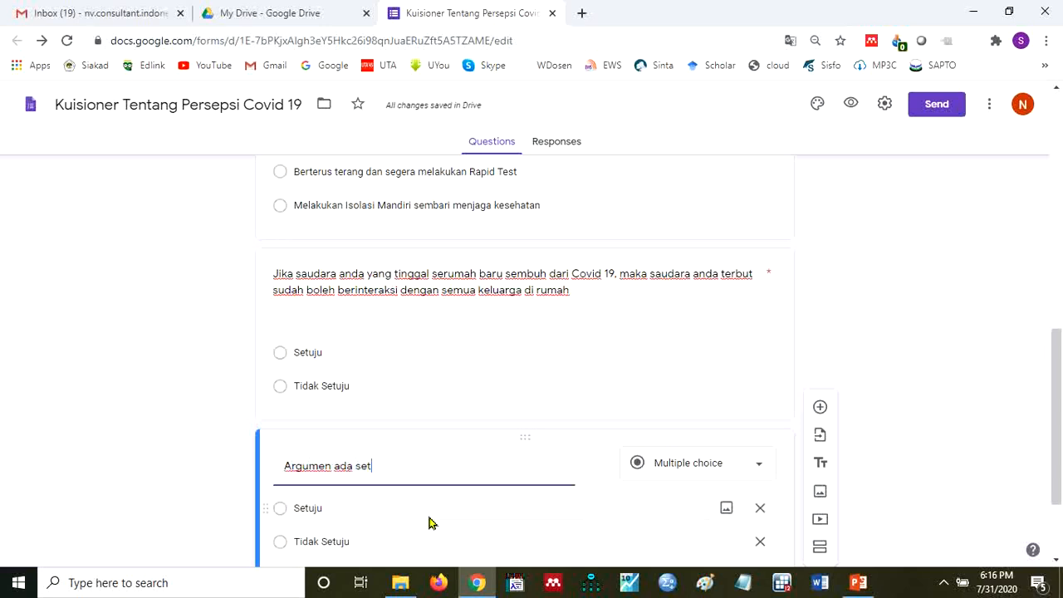
text(uju a)
text(mengaja)
text(a and)
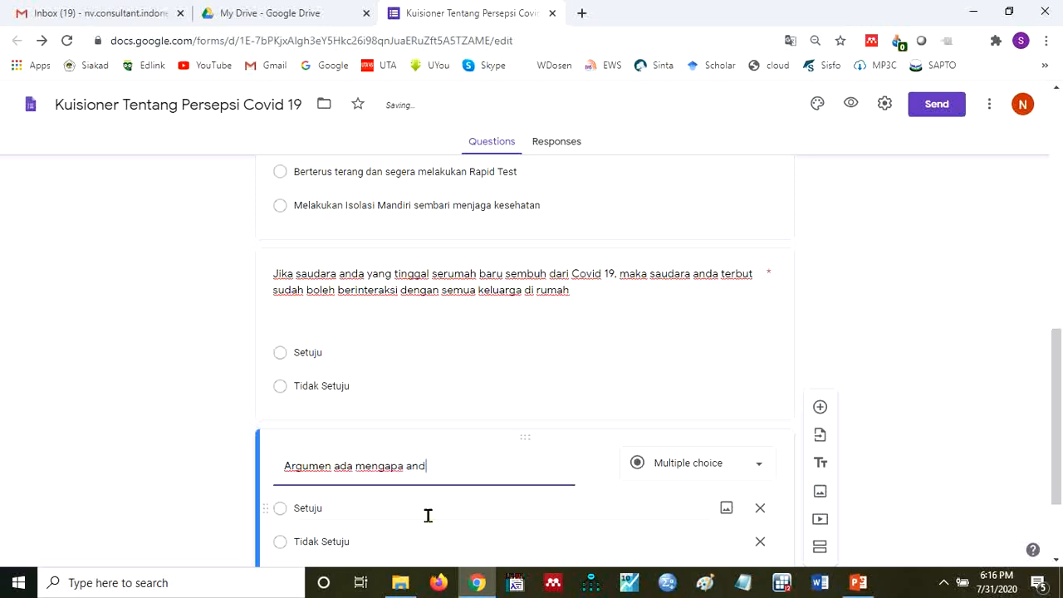
text(a setuju )
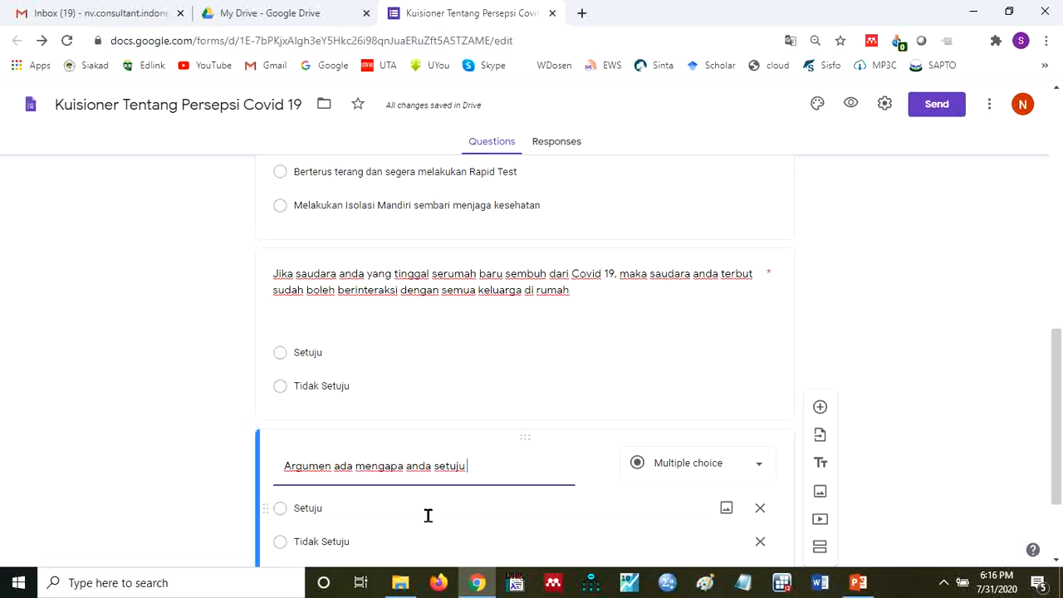
text(atau tidak setuju)
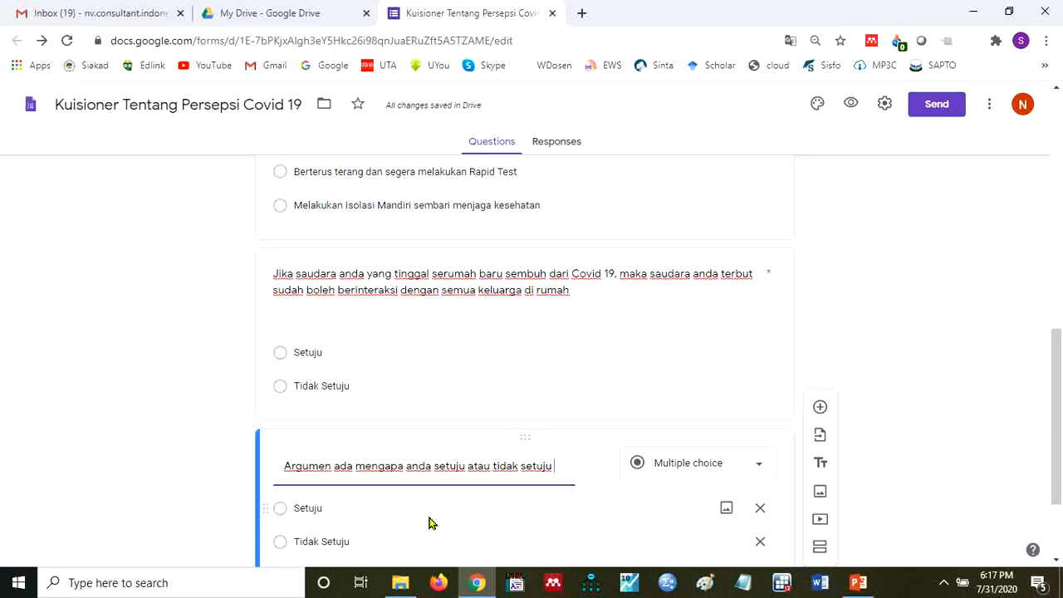
- Extend the argument question's text with "saudara anda tersebut berinteraksi dengan semua keluarga di rumah"
key(Return)
text(saudara and)
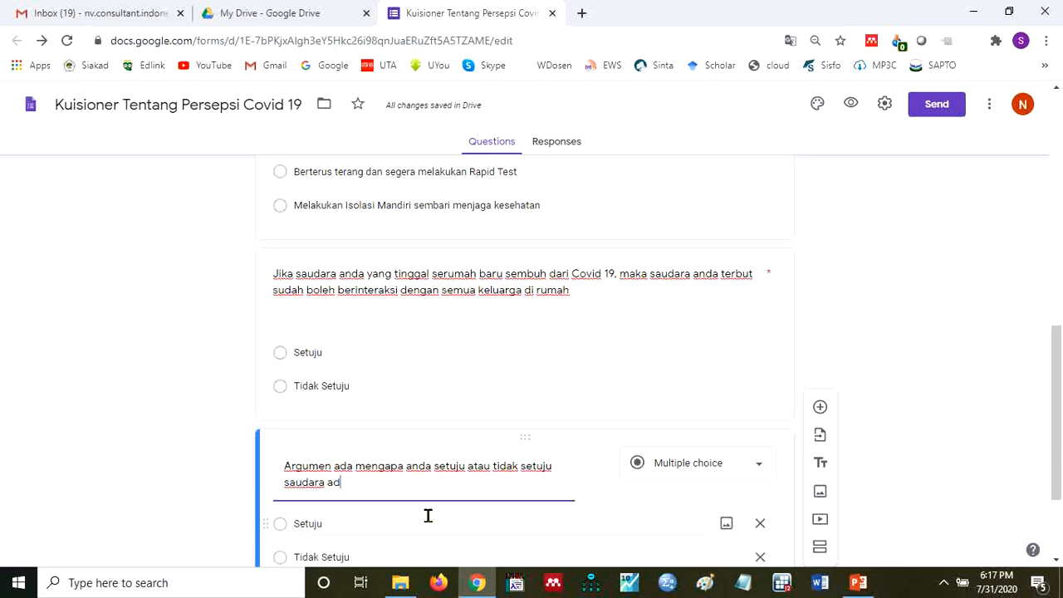
text(a tereb)
key(BackSpace)
key(BackSpace)
text(sebut)
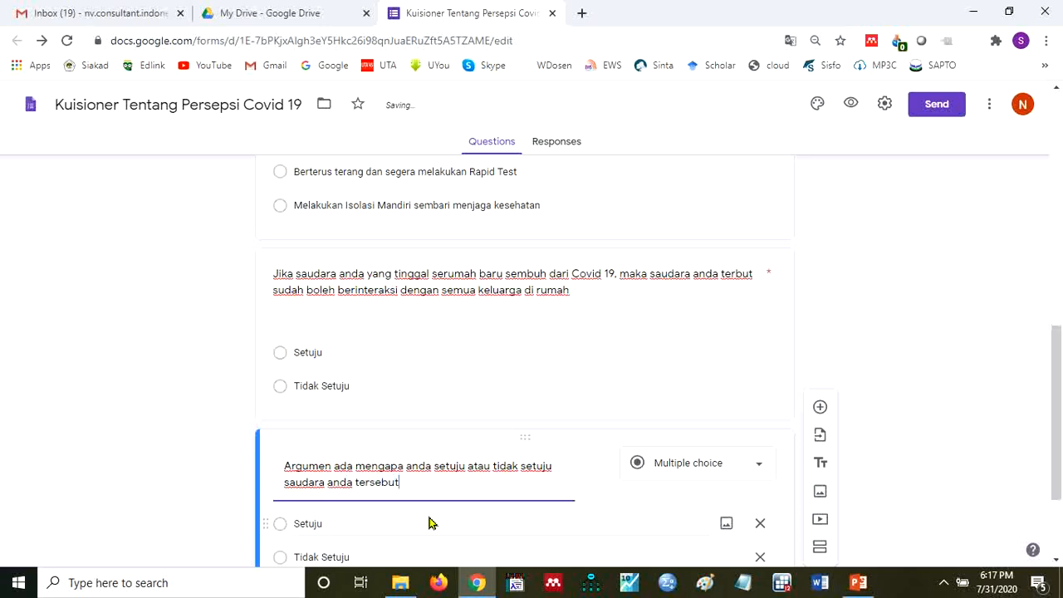
text( berinteraksi dengan semua ke)
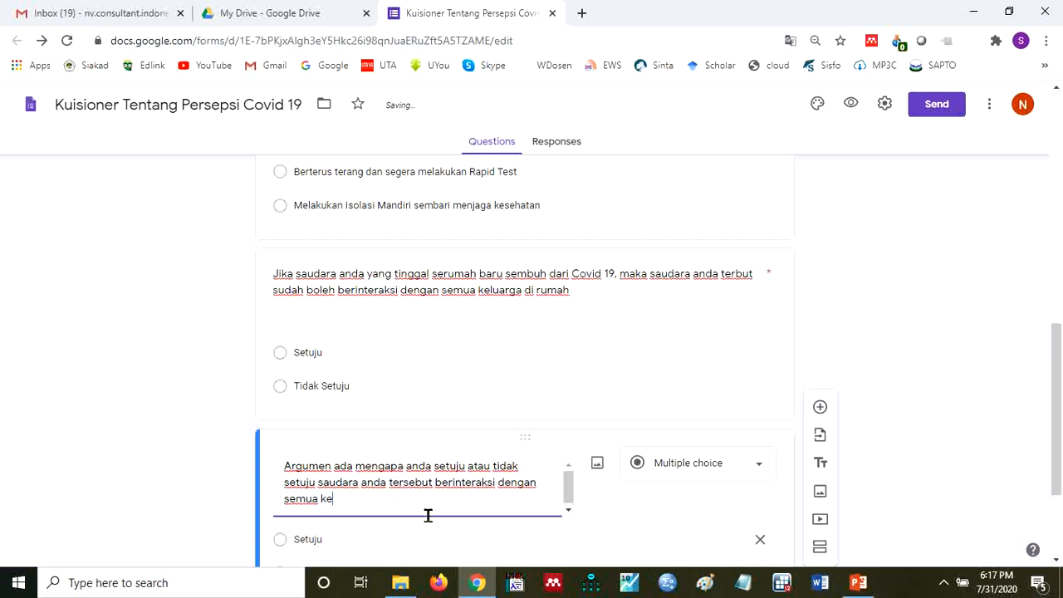
text(luarga di rum)
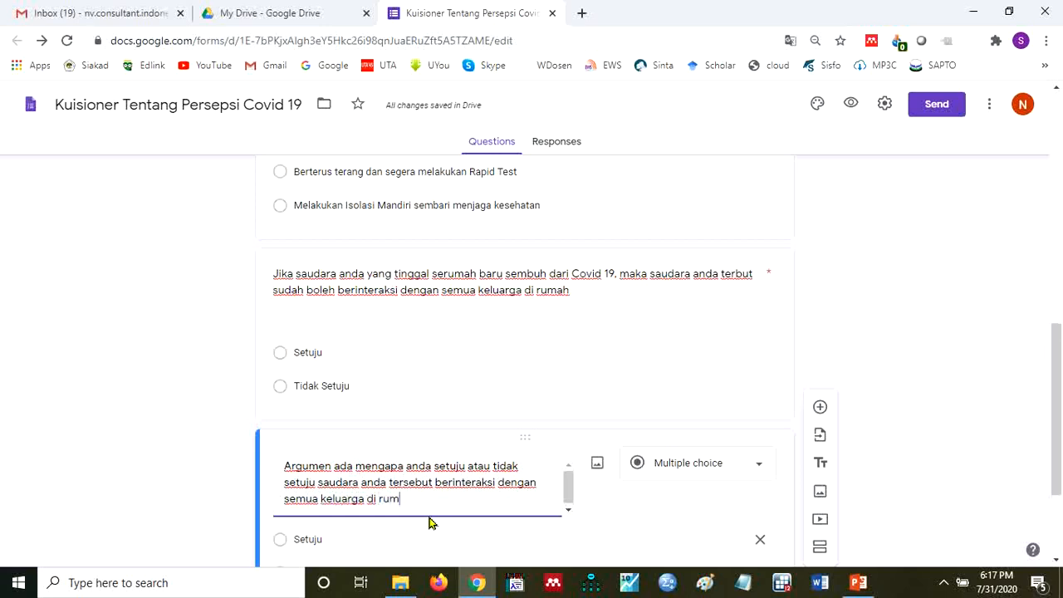
text(ah)
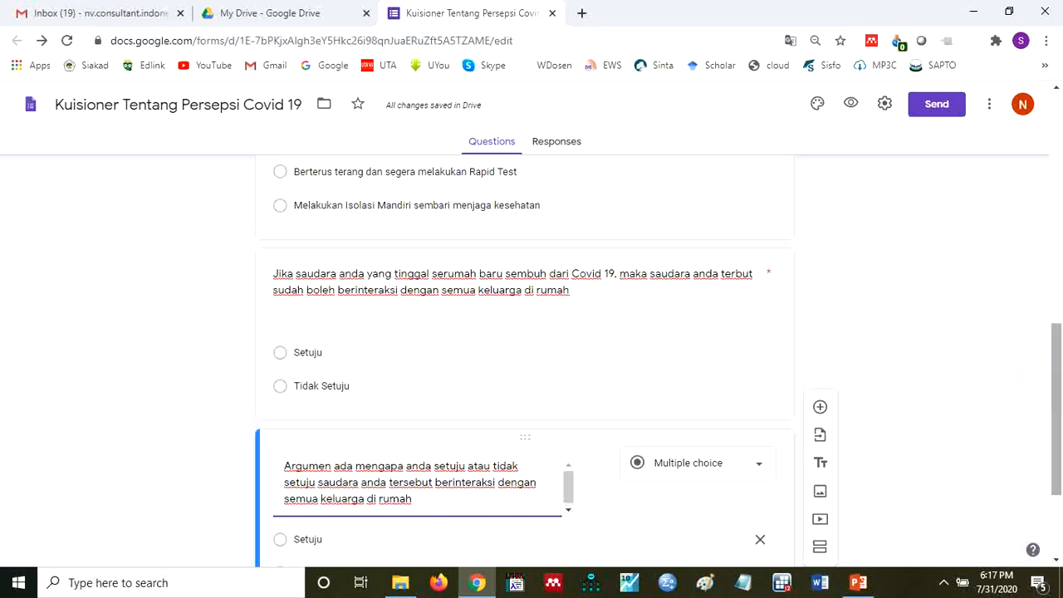
- Change the argument question's answer type from multiple choice to Paragraph
drag(1057, 357, 1058, 390)
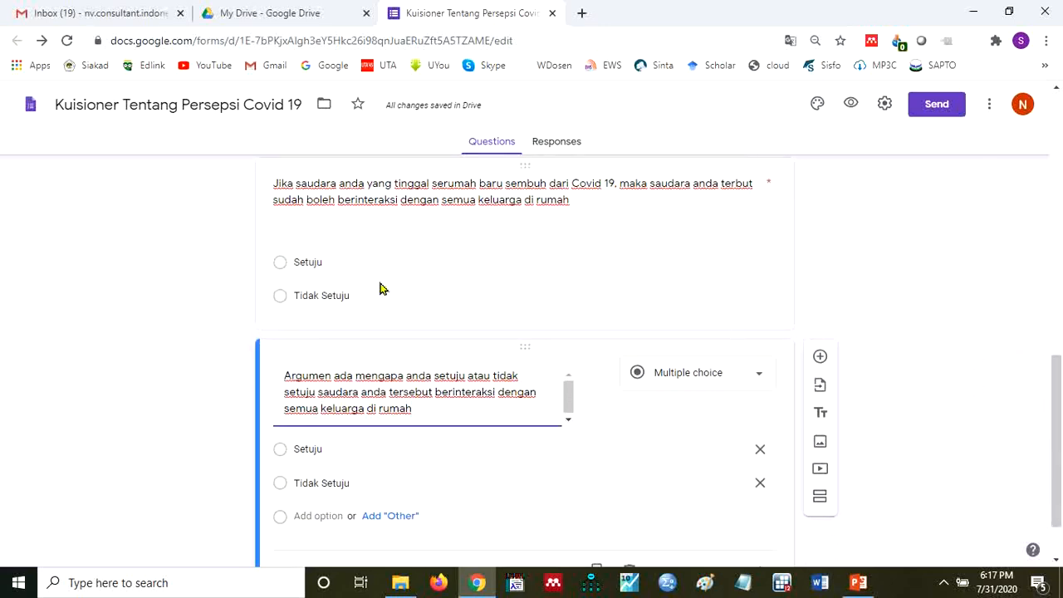
click(473, 451)
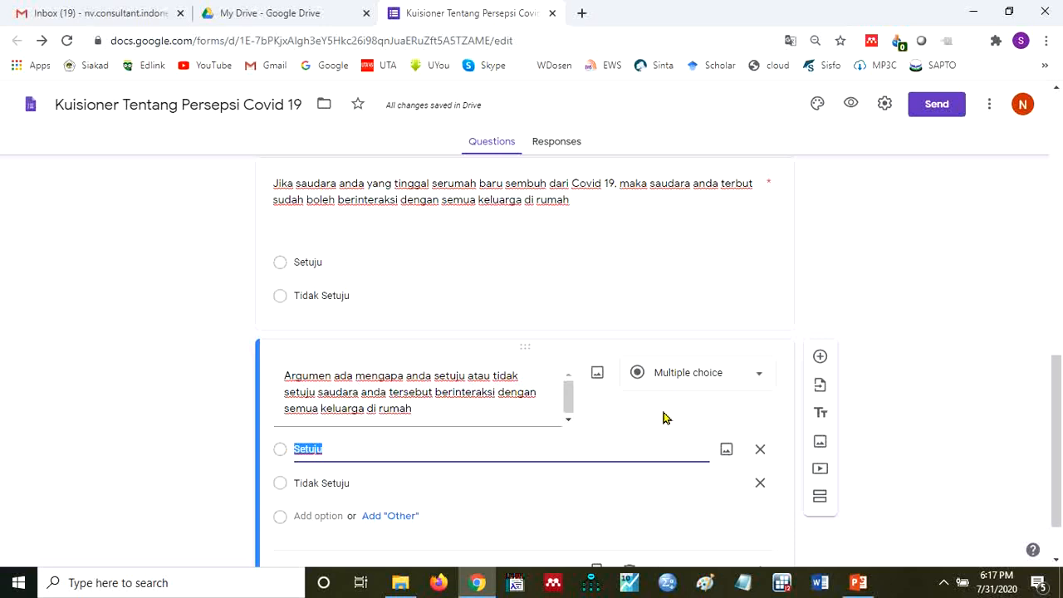
click(765, 379)
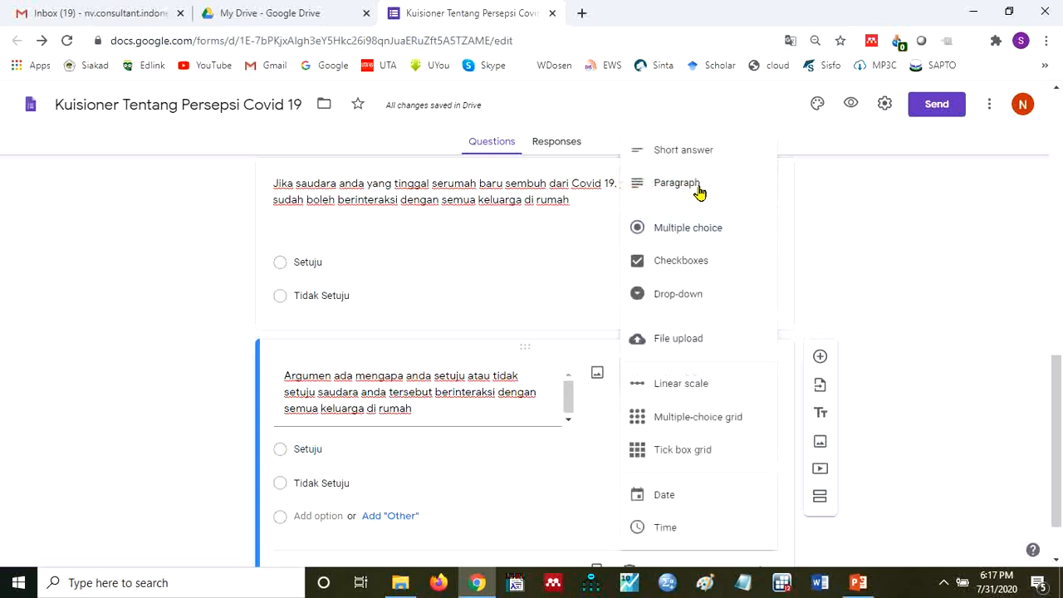
click(700, 192)
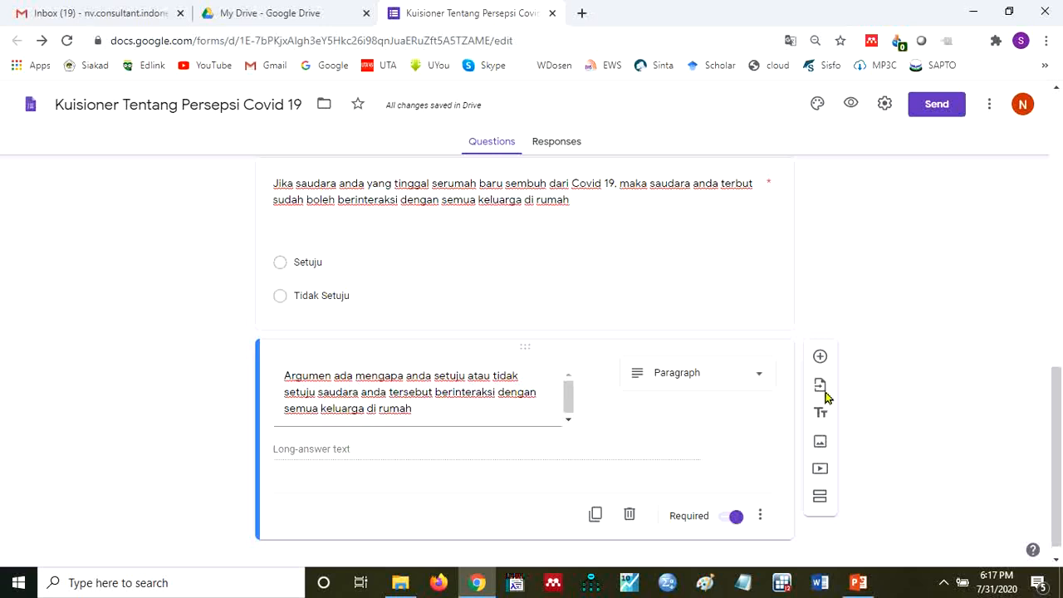
- Duplicate the argument question and replace the copy's text with "Apa saran anda kepada pemerintah agar pandemi Covid 19 bisa diatasi"
click(596, 516)
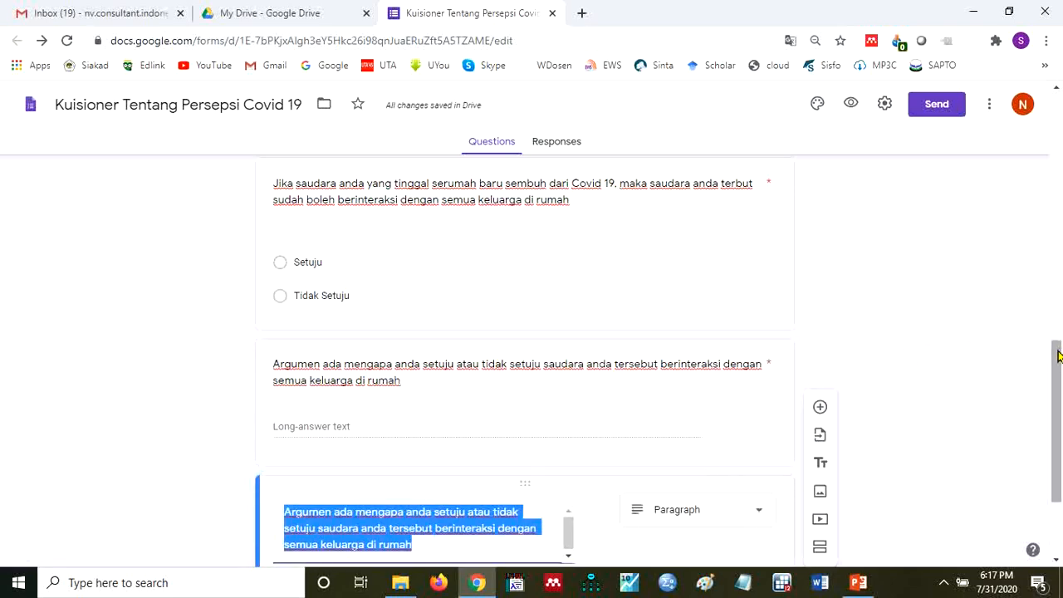
drag(1057, 371, 1058, 417)
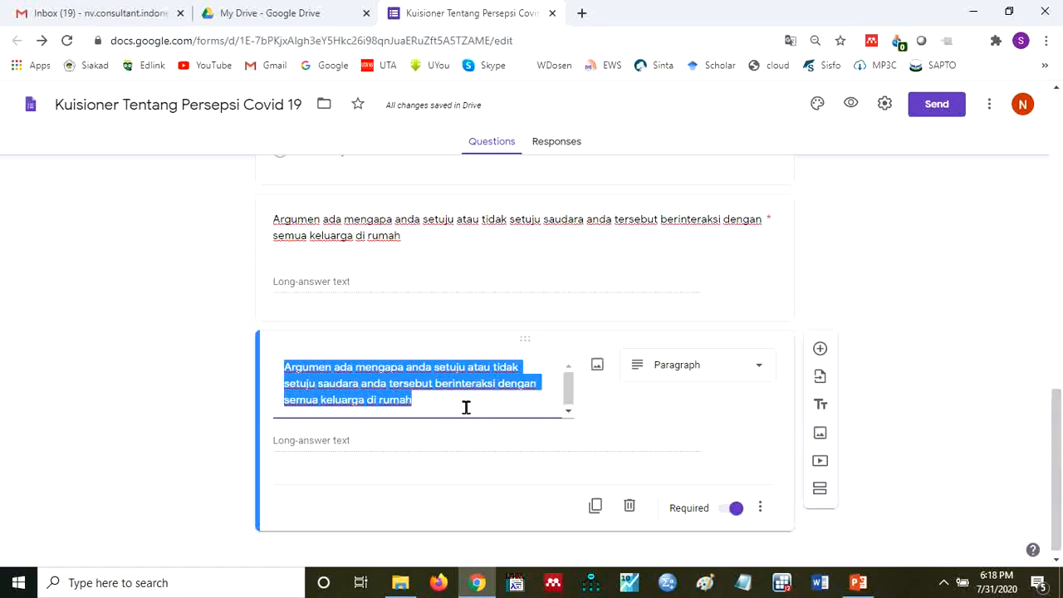
text(A)
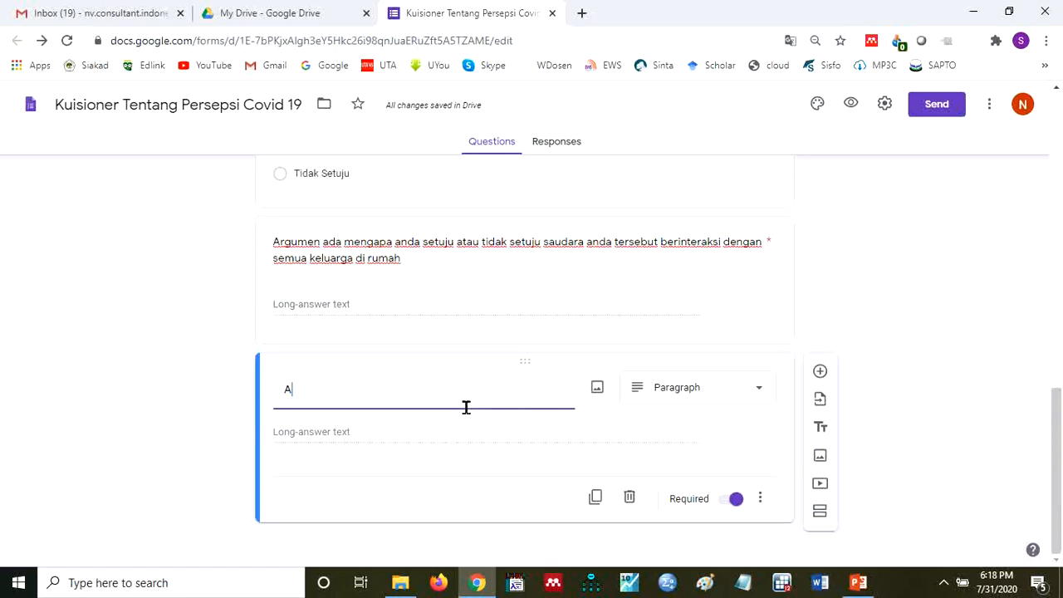
text(pa saran a)
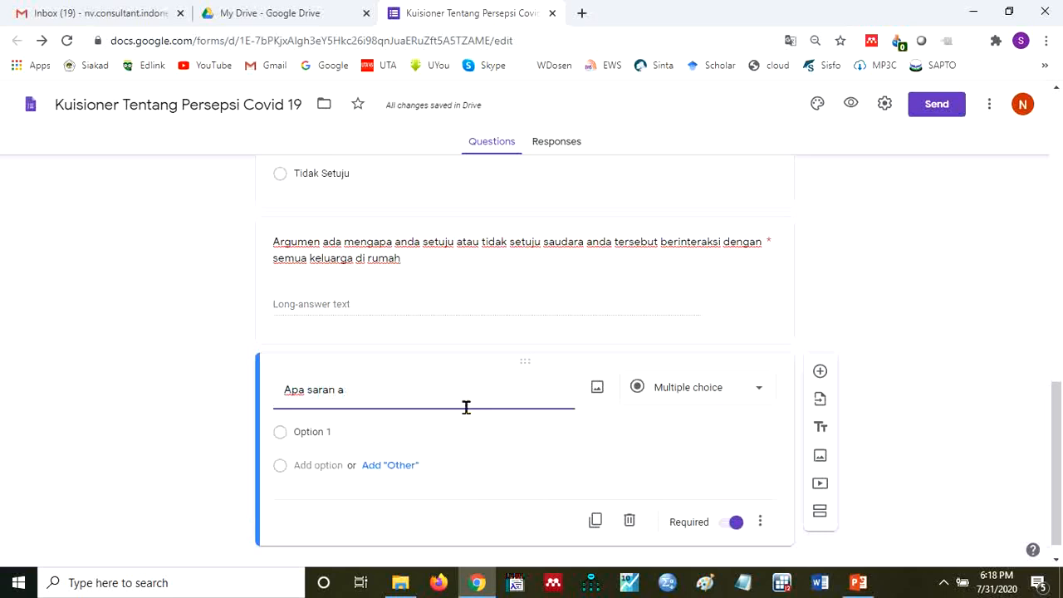
text(dan kepada pemerintah a)
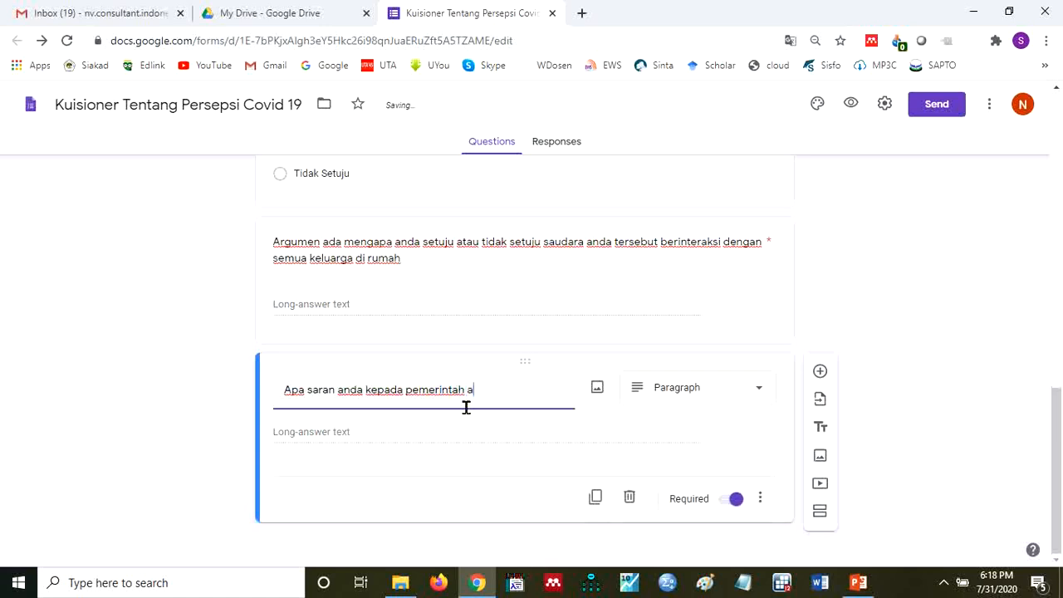
text(gar pandemi Con)
text(id )
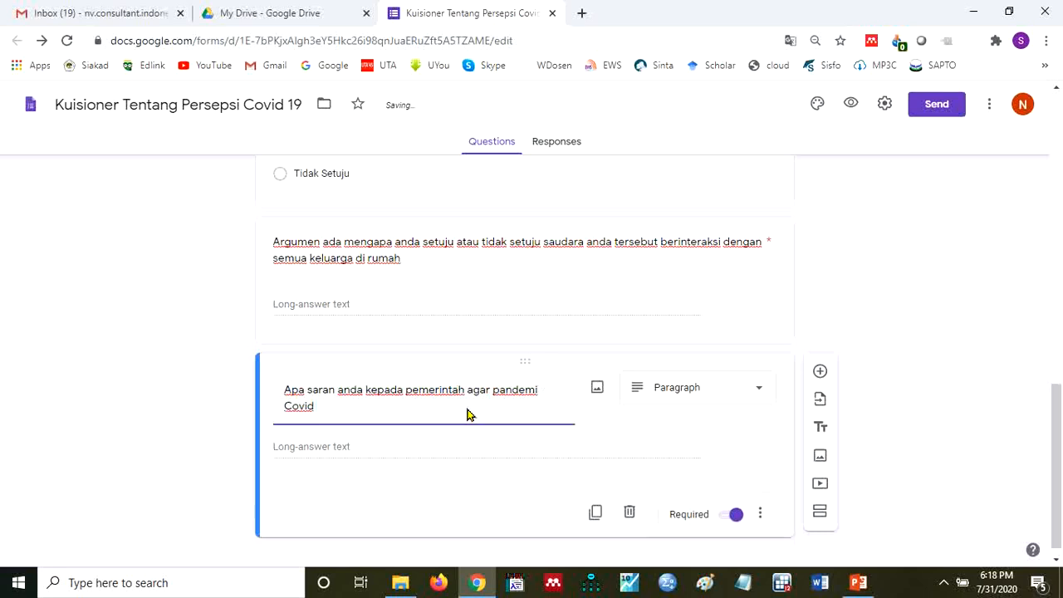
text(19 bisa diatasi)
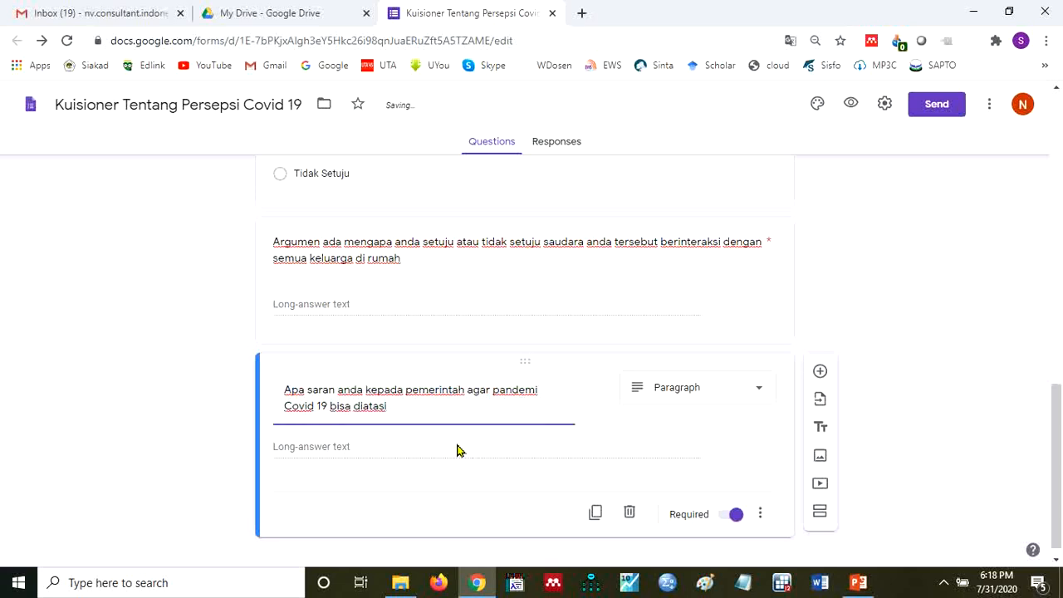
click(457, 445)
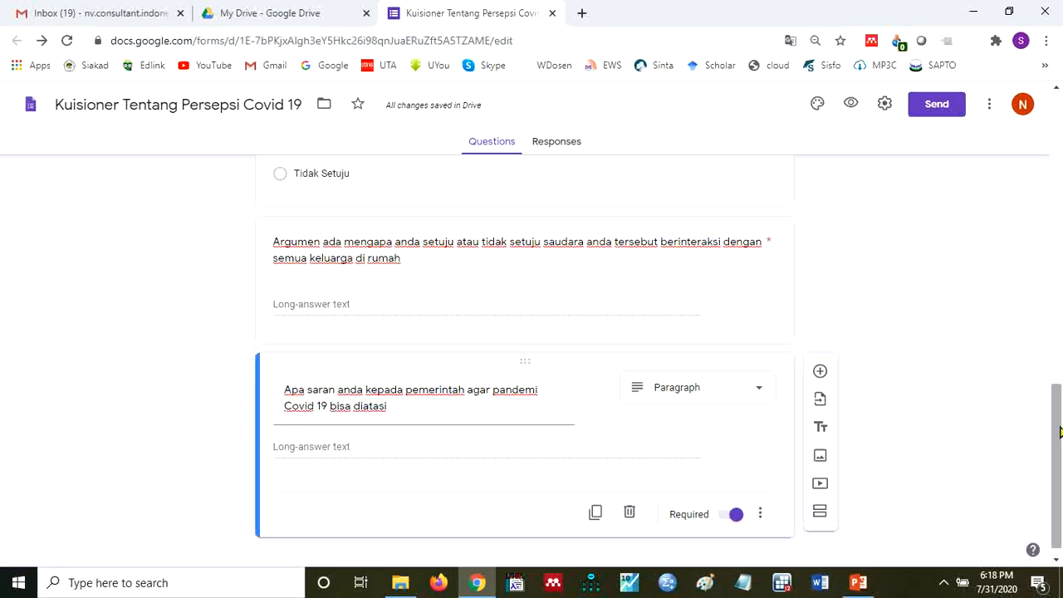
- Duplicate the government-advice question and replace the copy's text with "Upload bukti"
drag(1060, 432, 1059, 461)
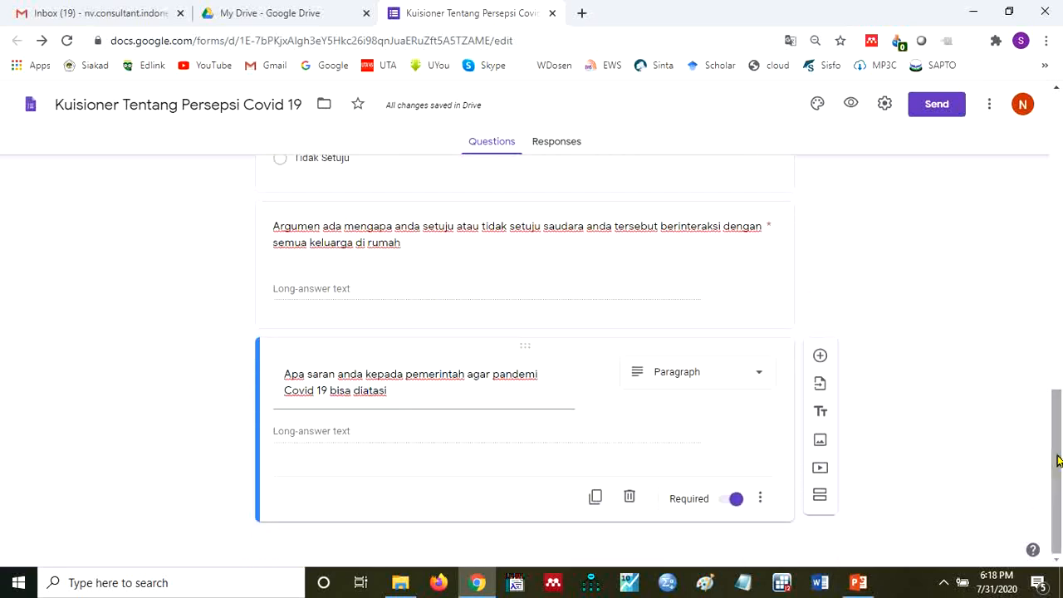
click(595, 498)
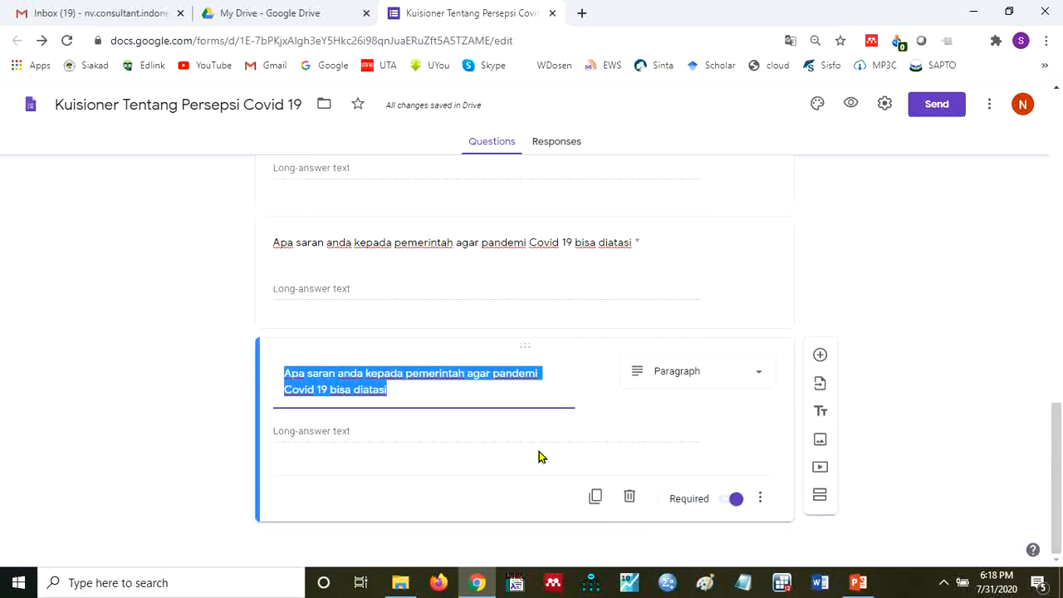
text(Upload bukti)
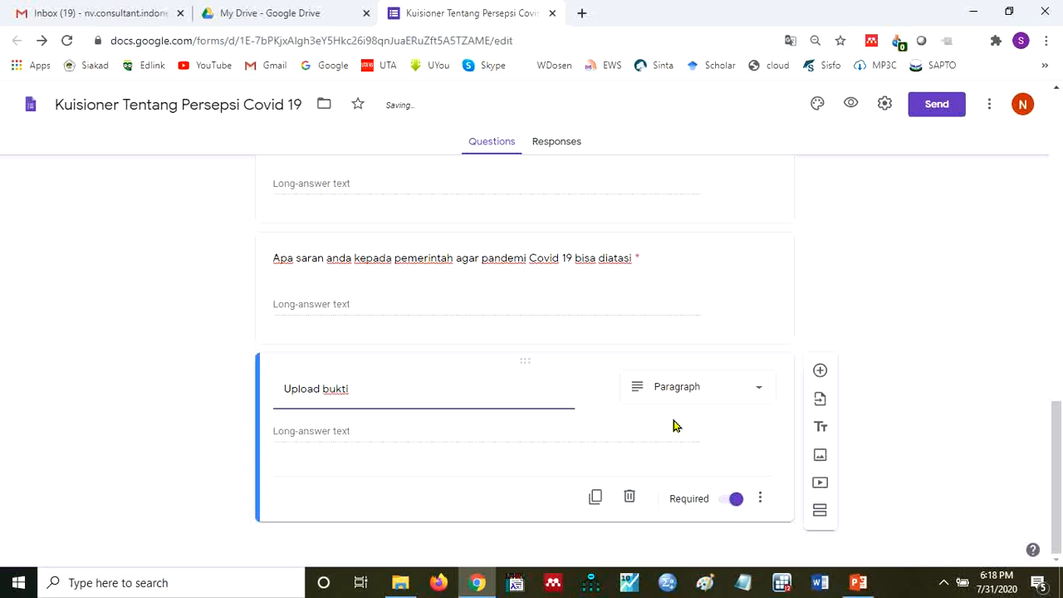
- Change the "Upload bukti" question's answer type to File upload and allow respondents to upload files to Drive
click(765, 393)
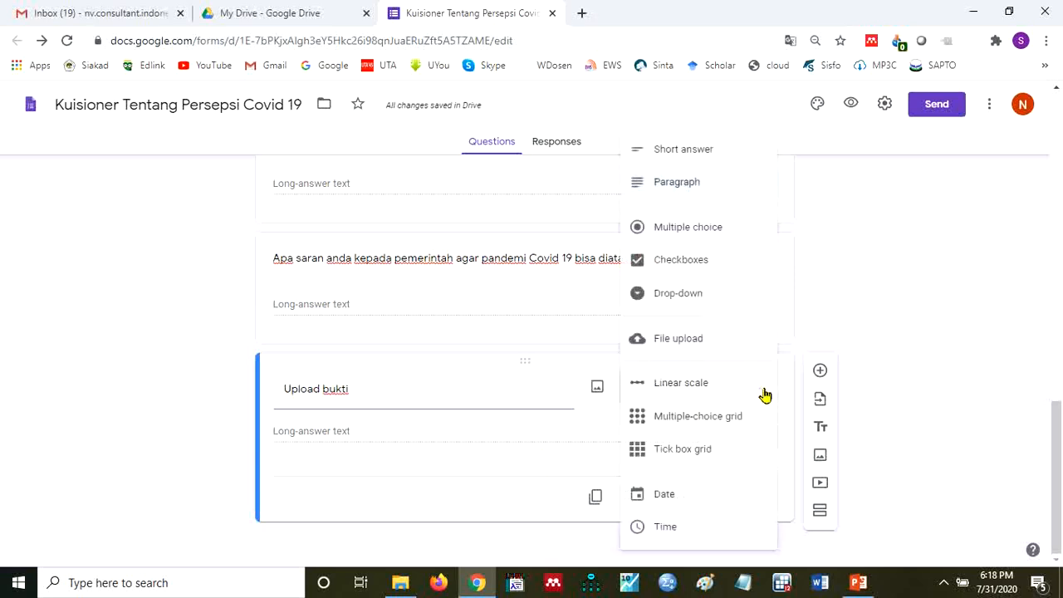
click(711, 339)
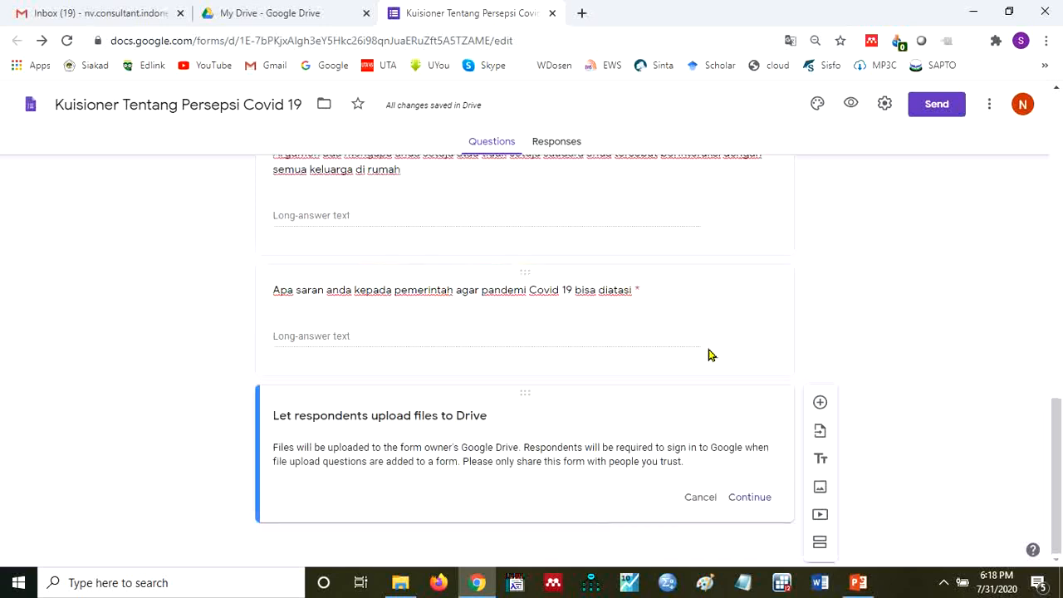
click(750, 497)
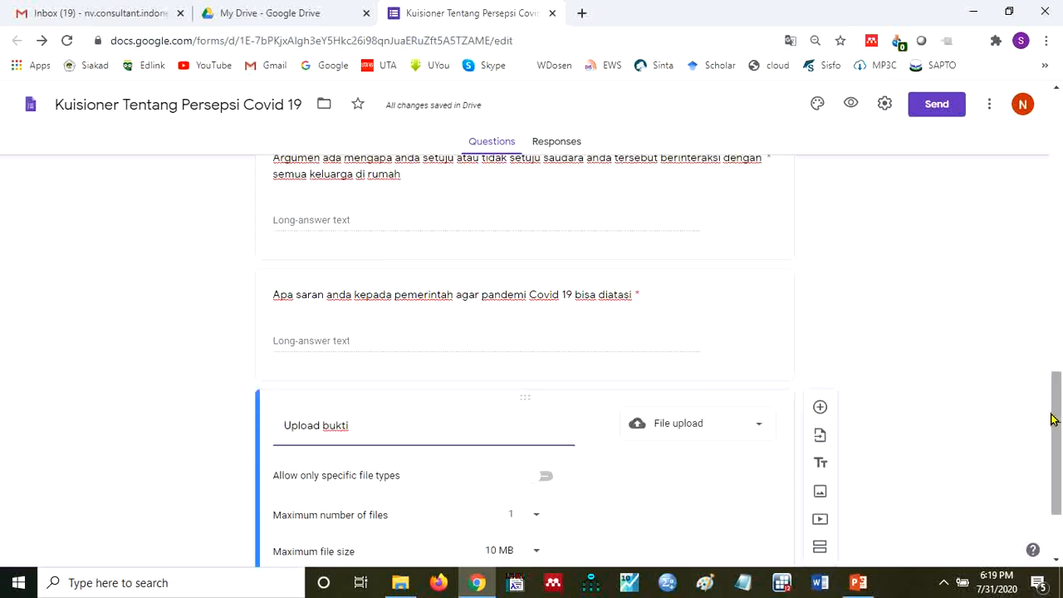
- Set the maximum file size of the "Upload bukti" question to 10 MB
drag(1052, 420, 1052, 454)
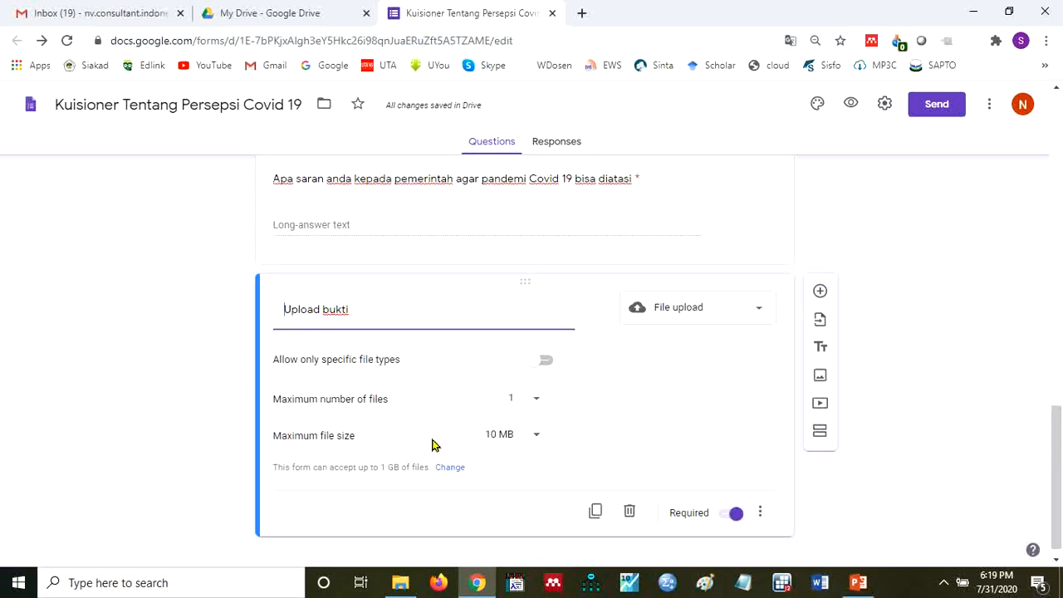
click(536, 440)
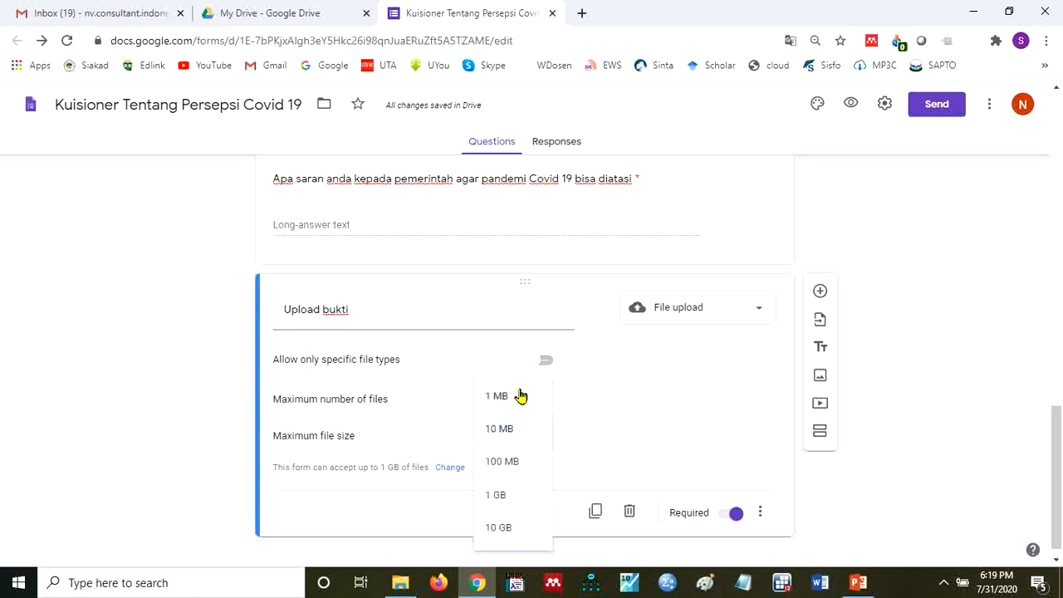
click(520, 439)
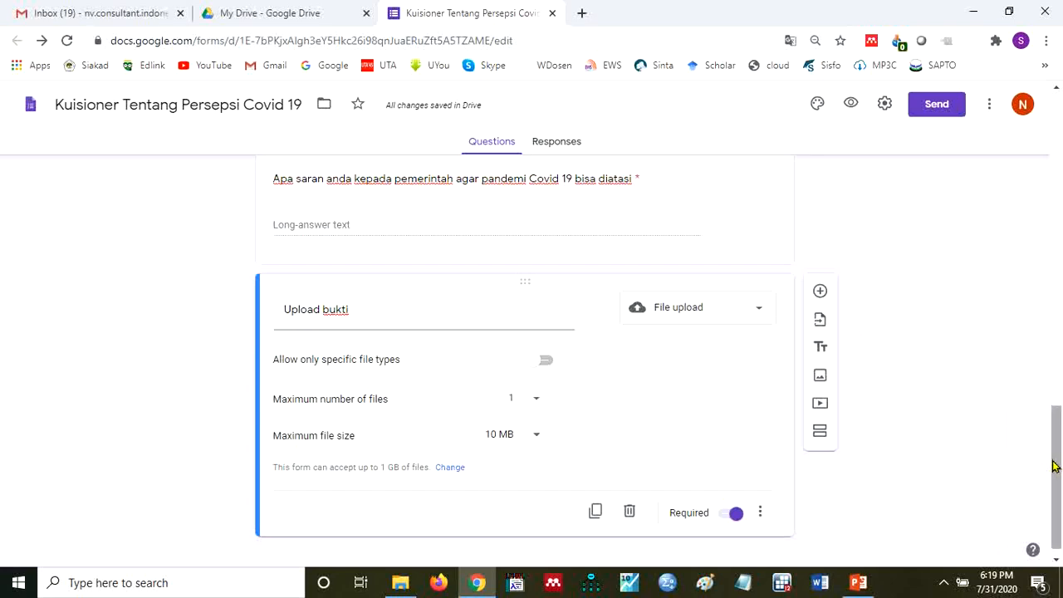
- Preview the questionnaire as a respondent and look through all its questions down to the end of the form
drag(1054, 467, 955, 321)
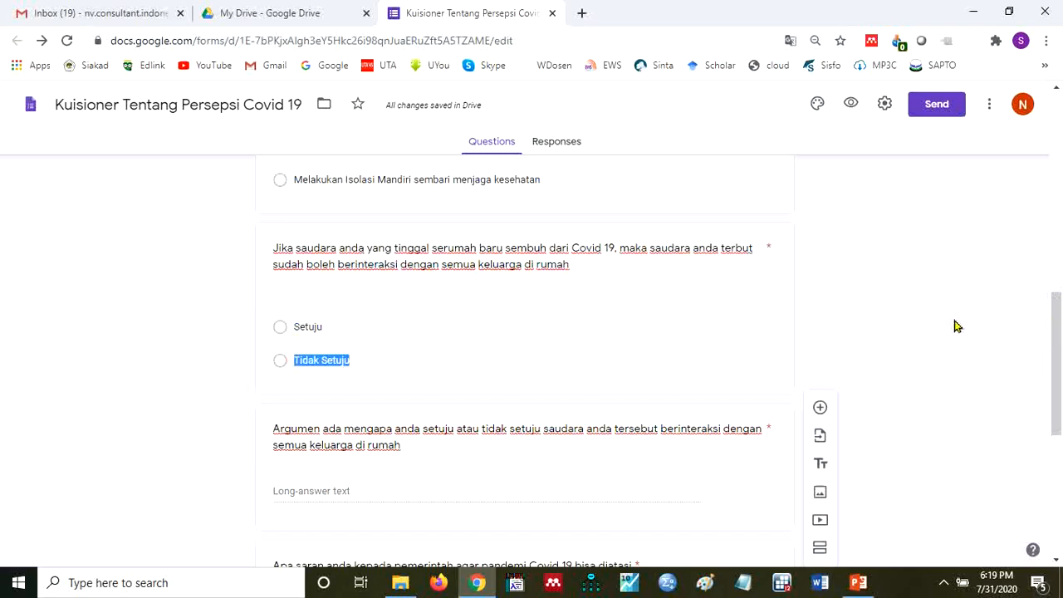
click(1005, 329)
drag(1055, 367, 1053, 176)
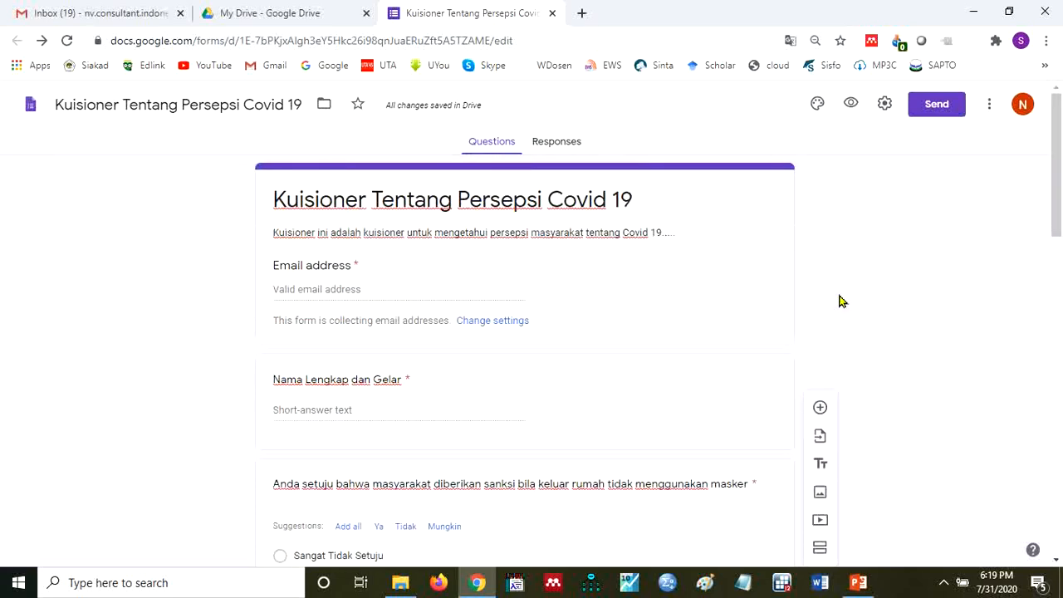
click(852, 107)
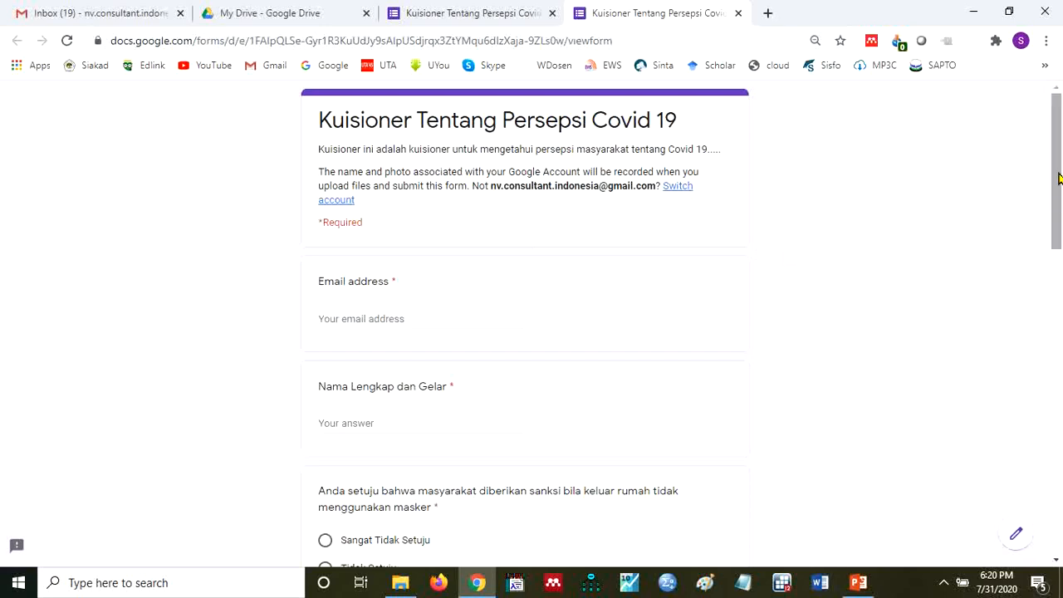
drag(1058, 179, 1059, 262)
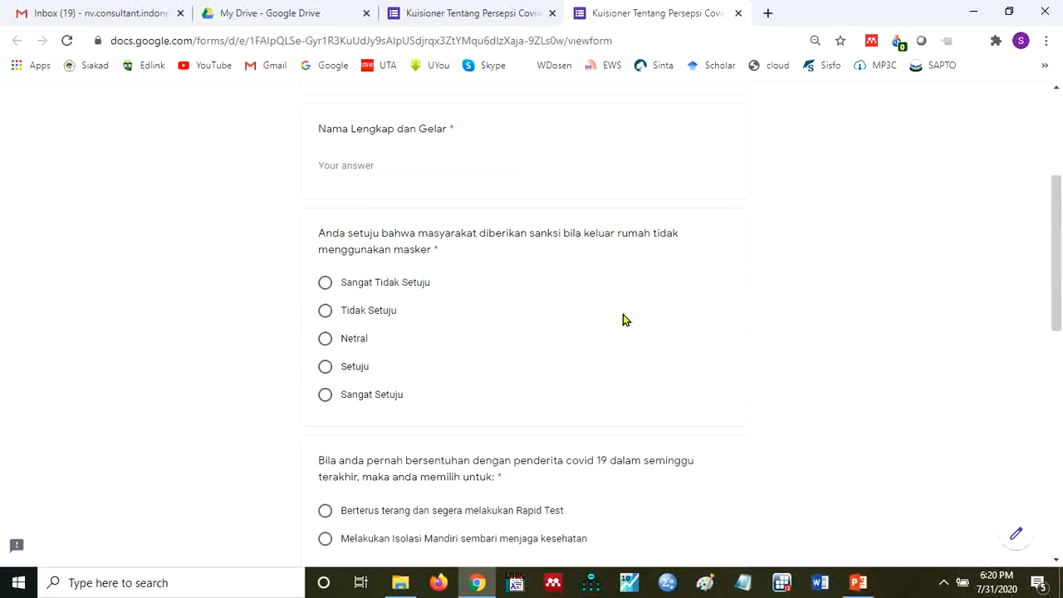
drag(1058, 236, 1057, 271)
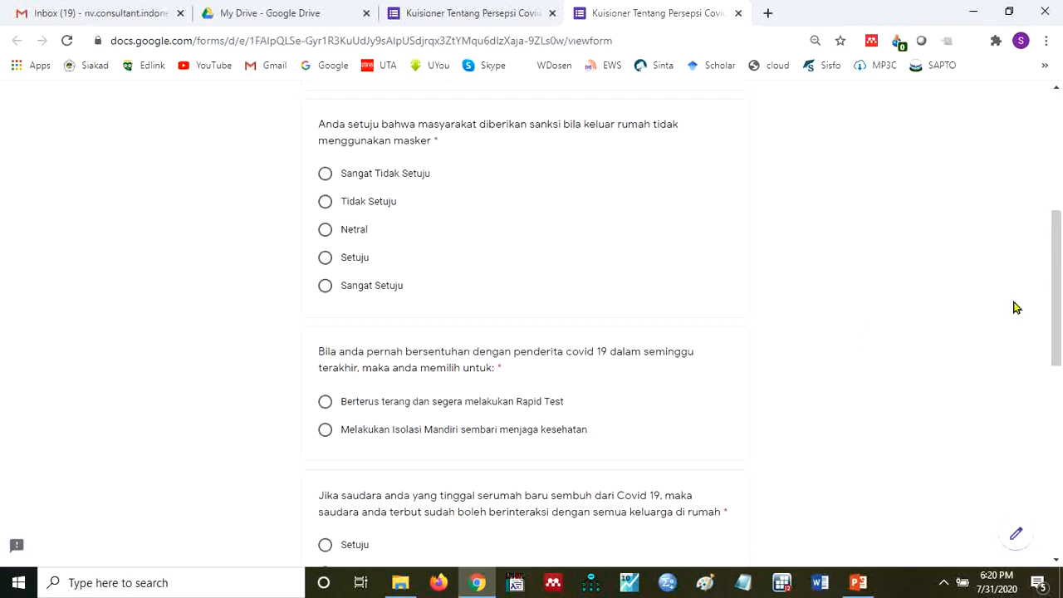
drag(1059, 264, 1053, 357)
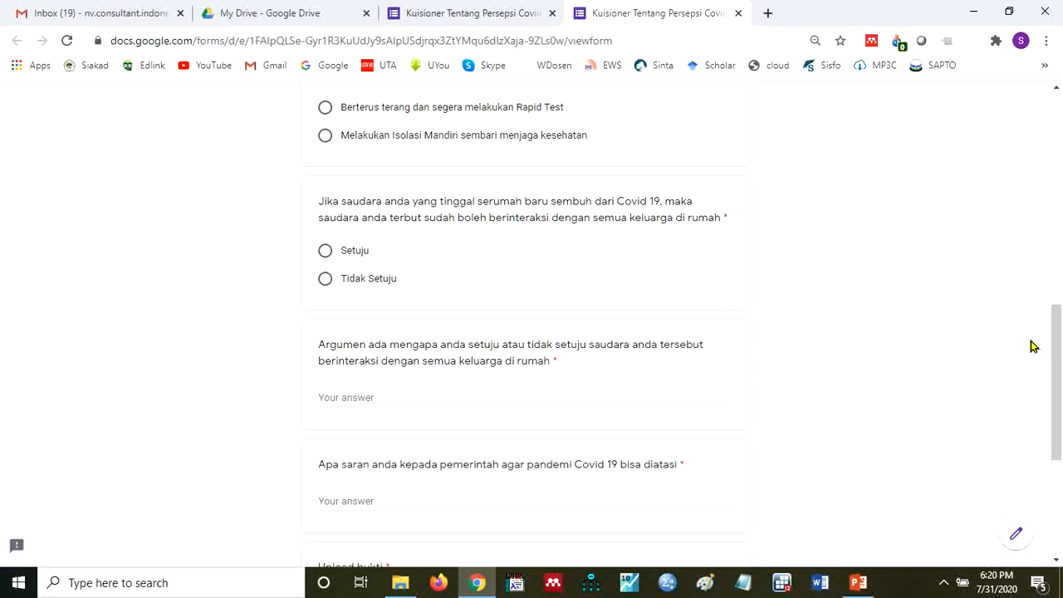
drag(1059, 344, 1059, 402)
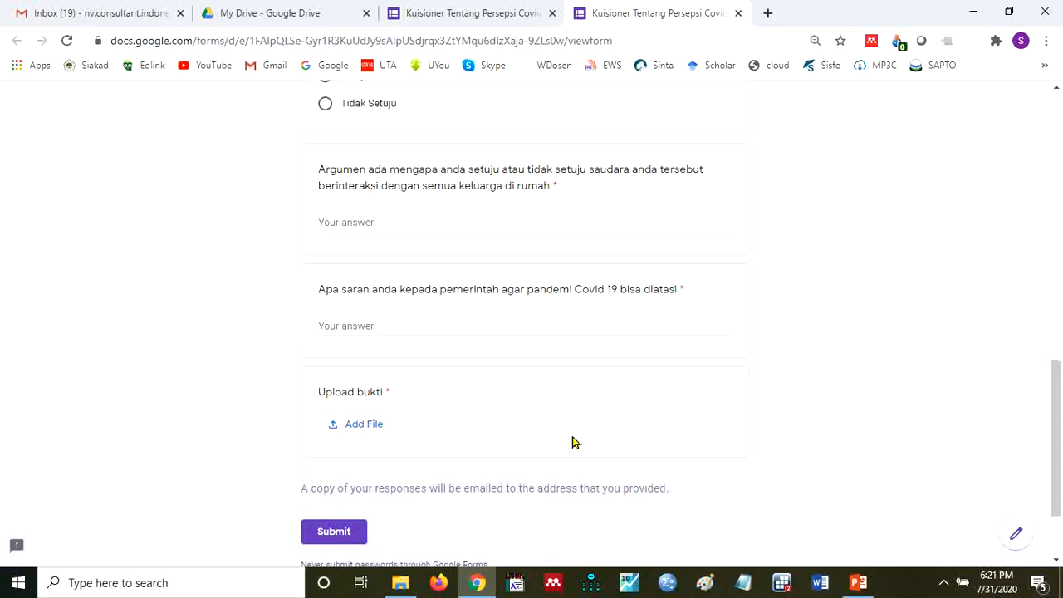
- Fill in the respondent's email address and full name in the previewed form
drag(1055, 399, 1055, 146)
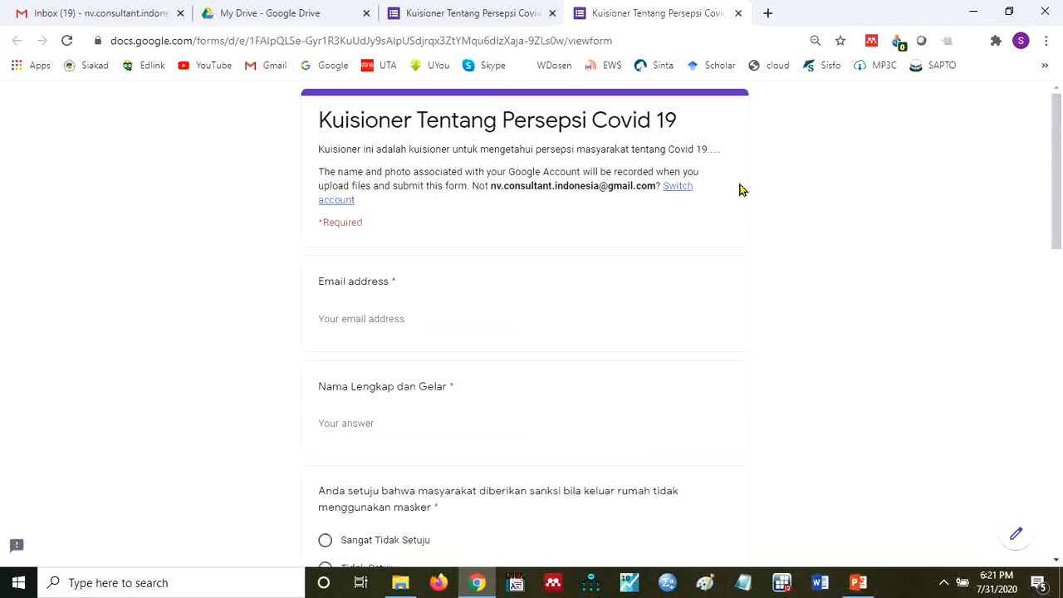
click(408, 314)
key(ctrl+v)
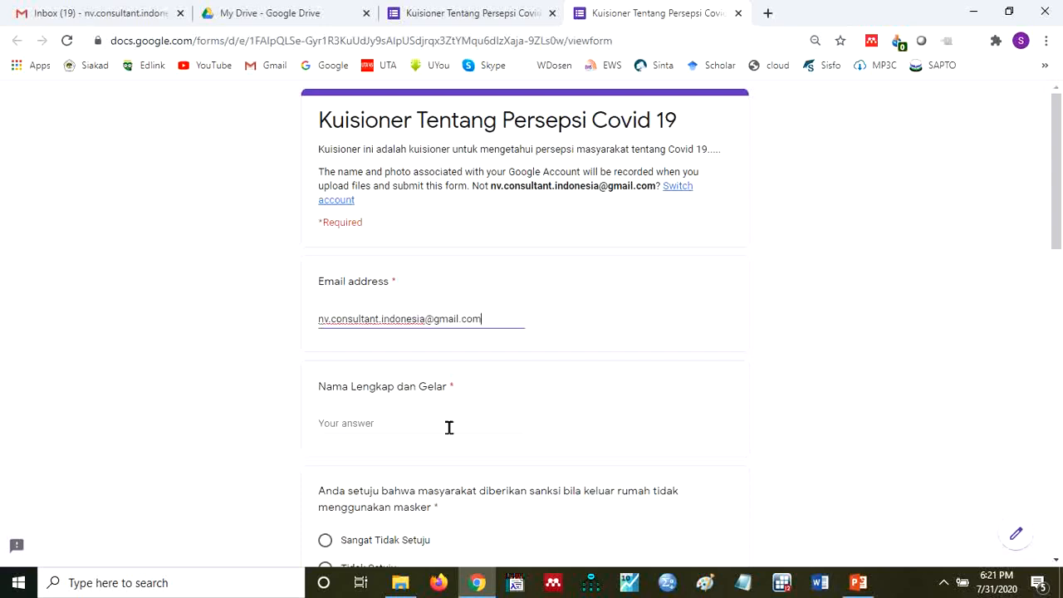
click(411, 427)
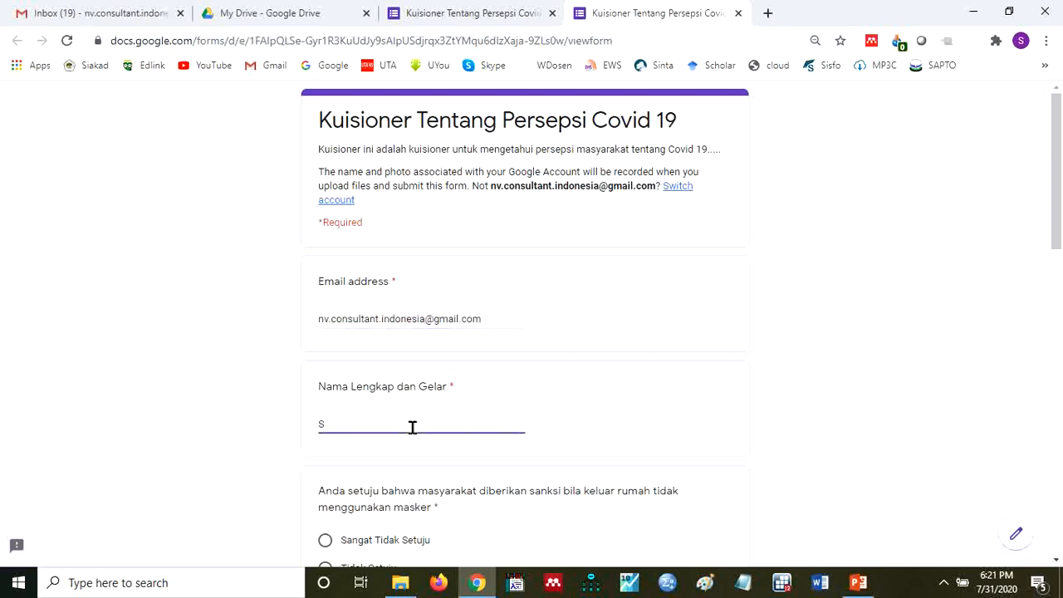
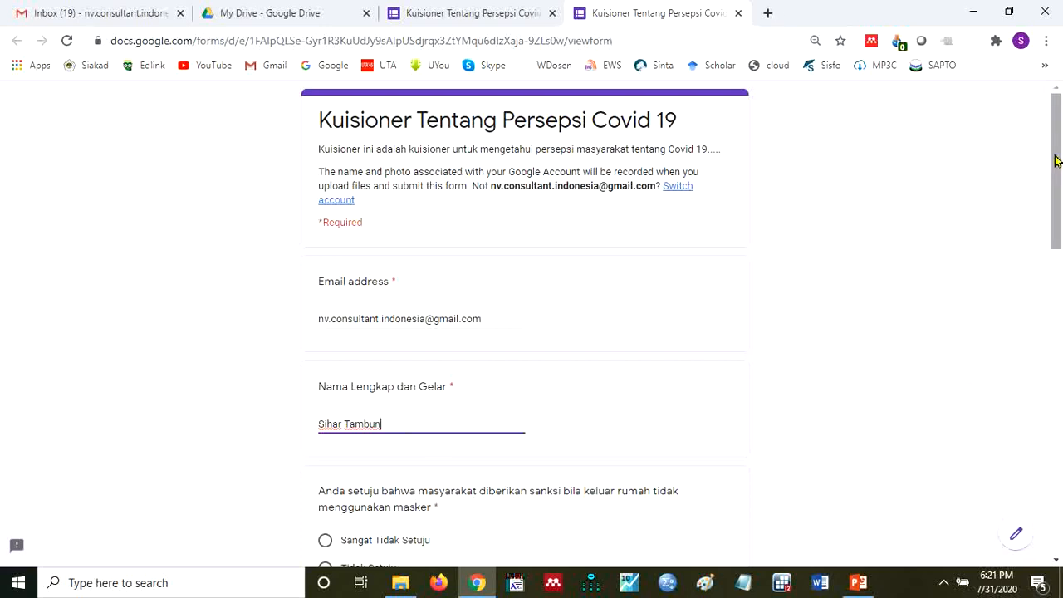
- Answer the mask-sanction question "Setuju", the contact question "Berterus terang dan segera melakukan Rapid Test" and the recovered-relative question "Setuju"
drag(1057, 160, 1054, 243)
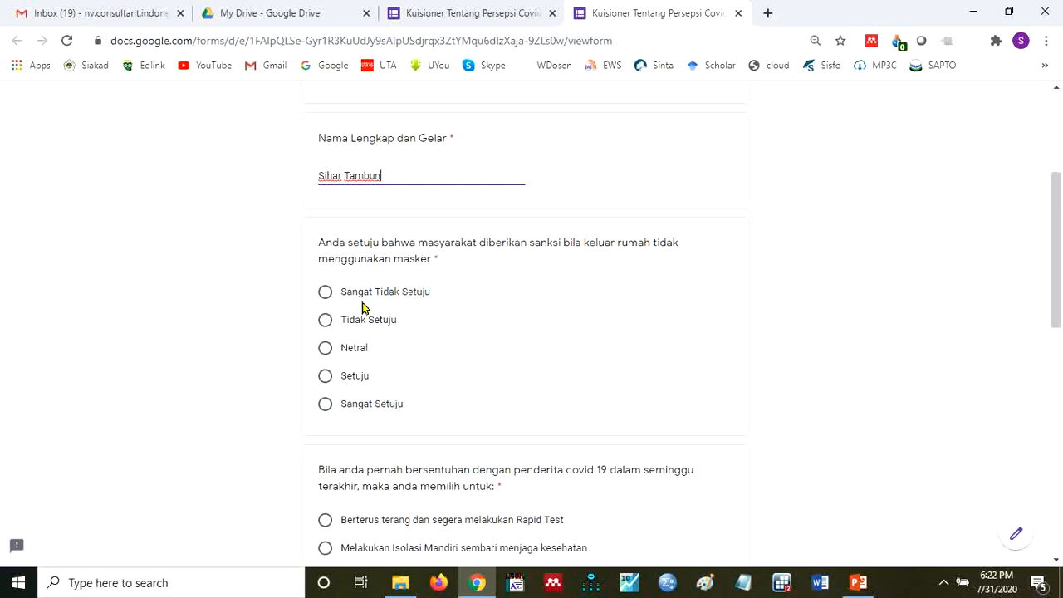
click(324, 378)
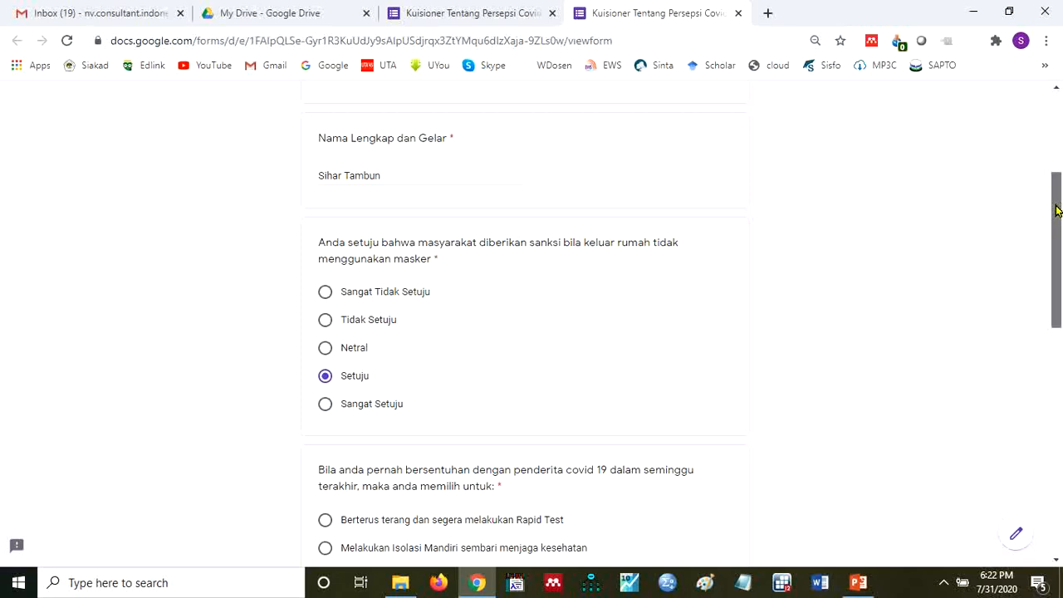
drag(1057, 208, 1057, 267)
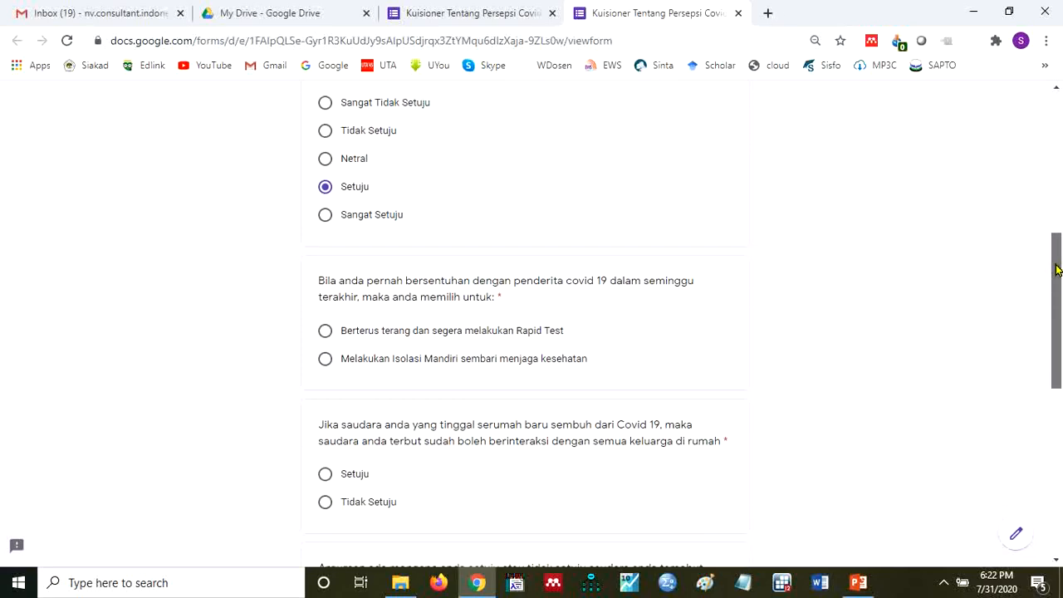
drag(1056, 268, 1051, 264)
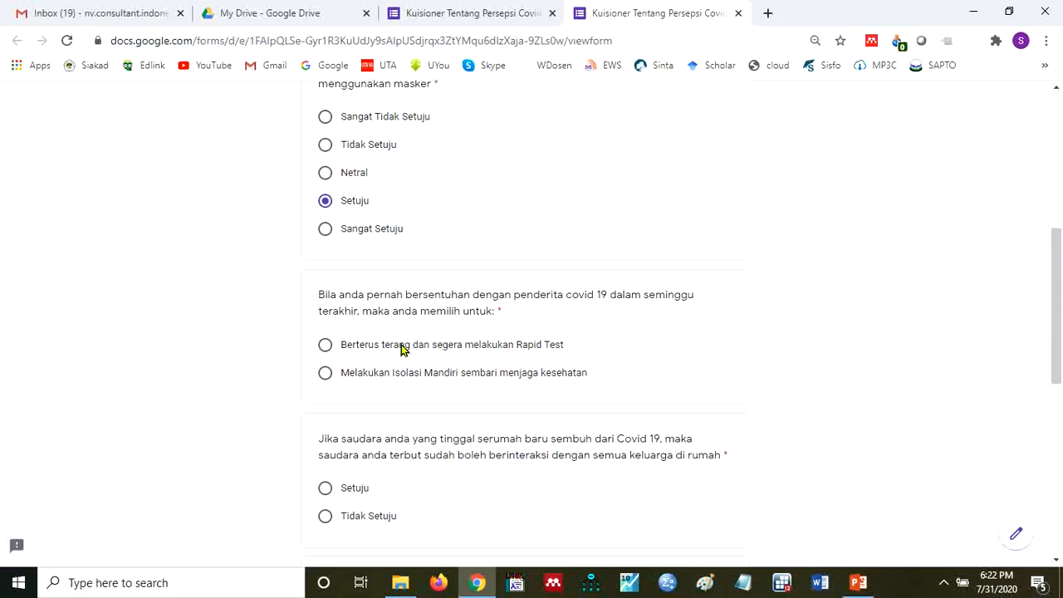
click(325, 347)
click(325, 490)
- Start the answer on interacting with family at home with "Karena sudah dinyatakan sembuh dan bebas dari covid 19. Hal ini berarti"
drag(1058, 253, 1058, 335)
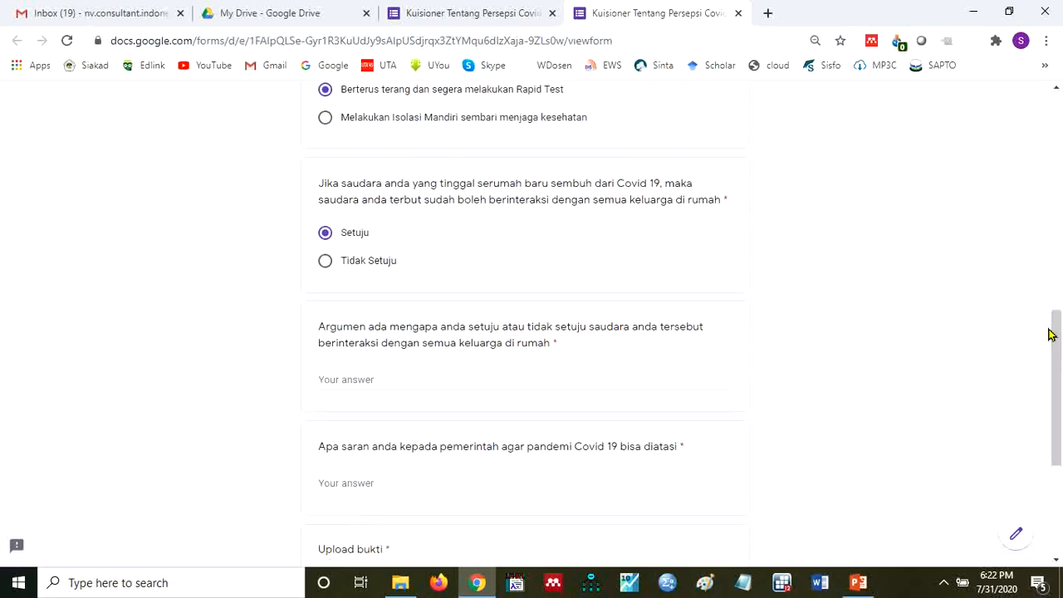
click(436, 380)
text(Kar)
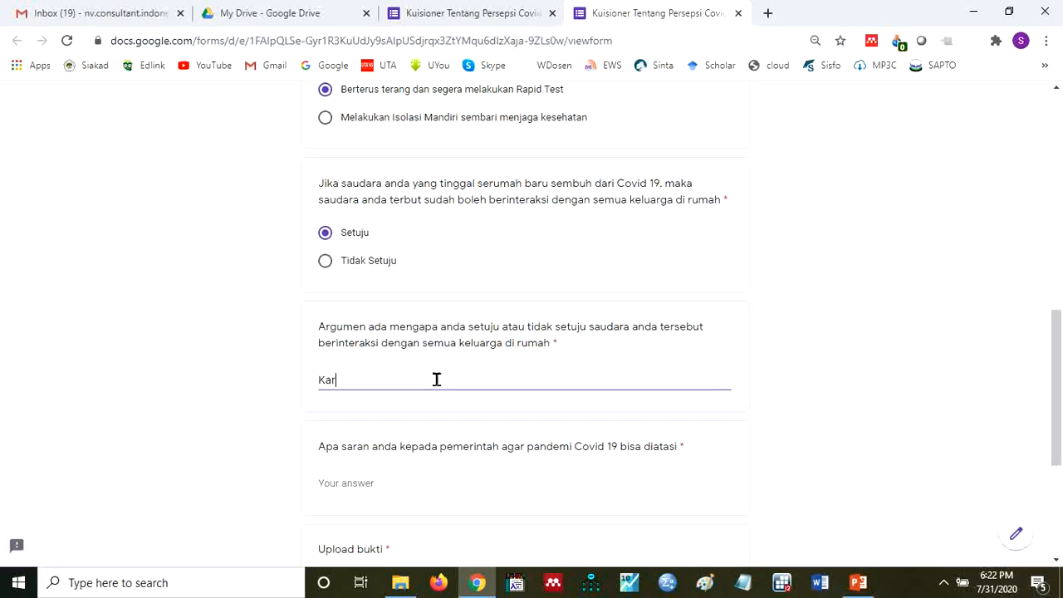
text(neaean)
text( sudah)
text( dinya)
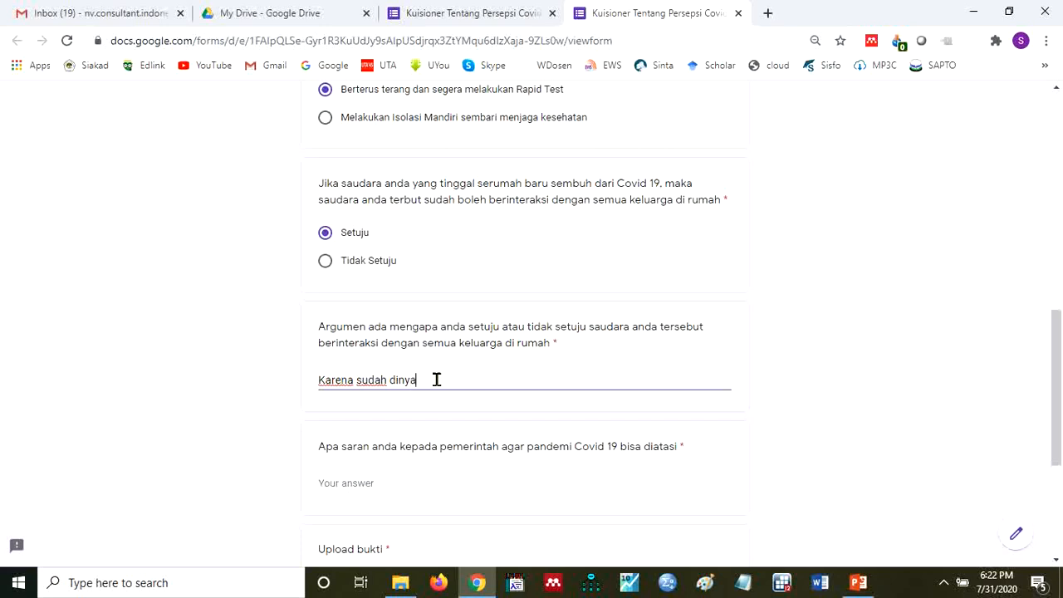
text(takan sembuh dan bebas dari vo)
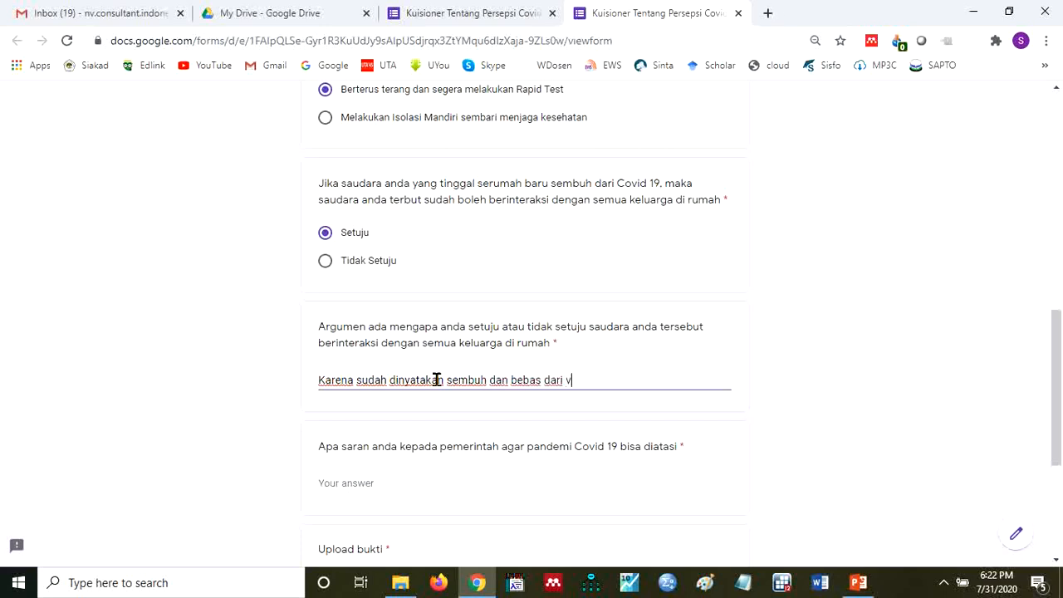
key(BackSpace)
text(covid 19. Hal ini berarti)
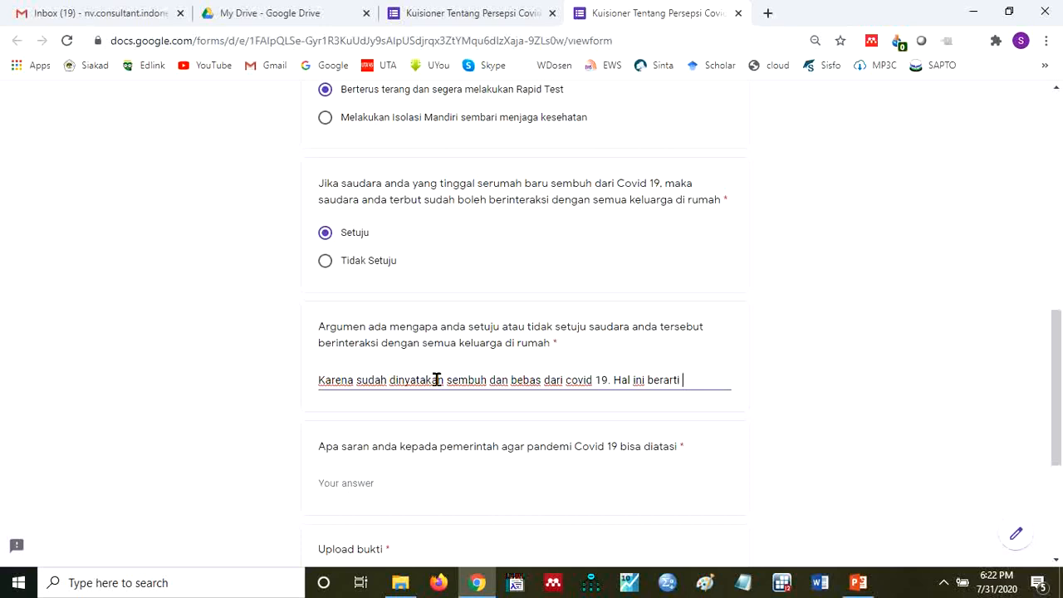
text( tidak akan daa)
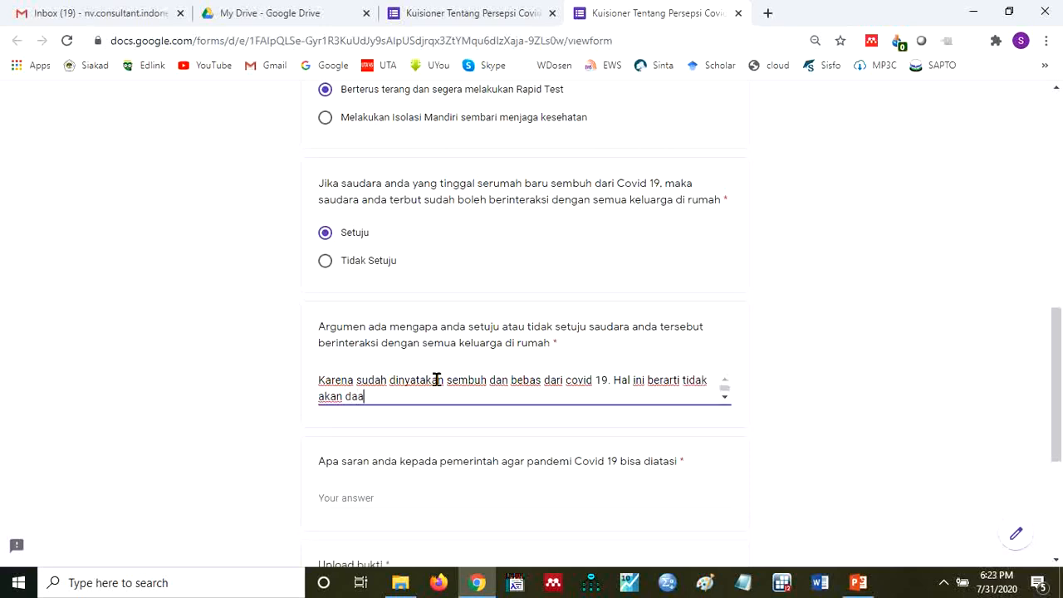
- Continue the second sentence of the argument answer with "tidak akan ada penularan"
key(BackSpace)
key(BackSpace)
key(BackSpace)
text(ada penu)
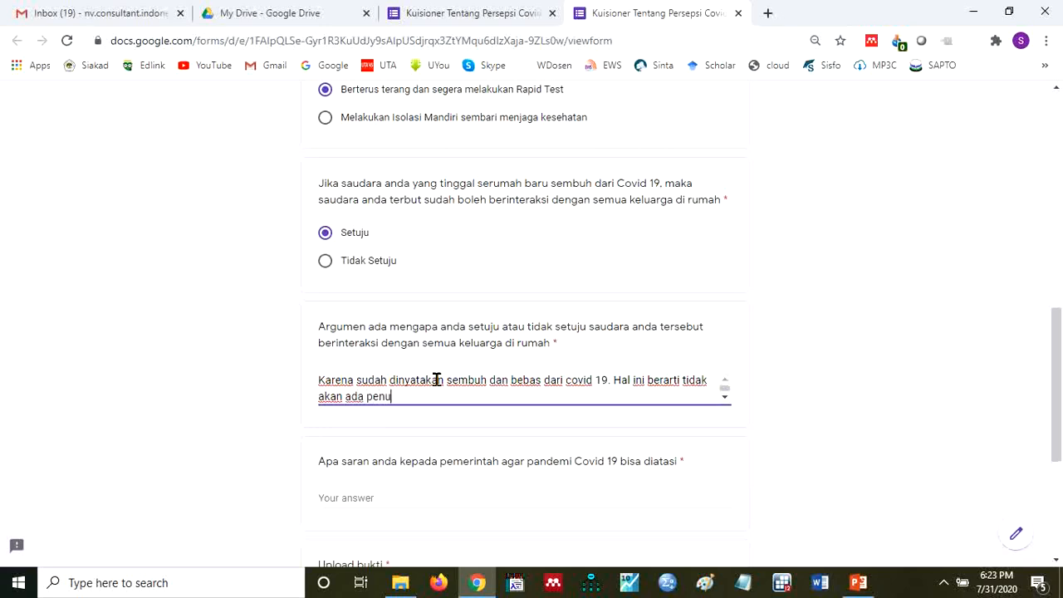
text(laran. tetap an)
- Finish the argument answer with ". tetapi anggota keluarga wajib menjalankan prosedur menjaga kesehatan dengan baik"
key(BackSpace)
text(i anggot)
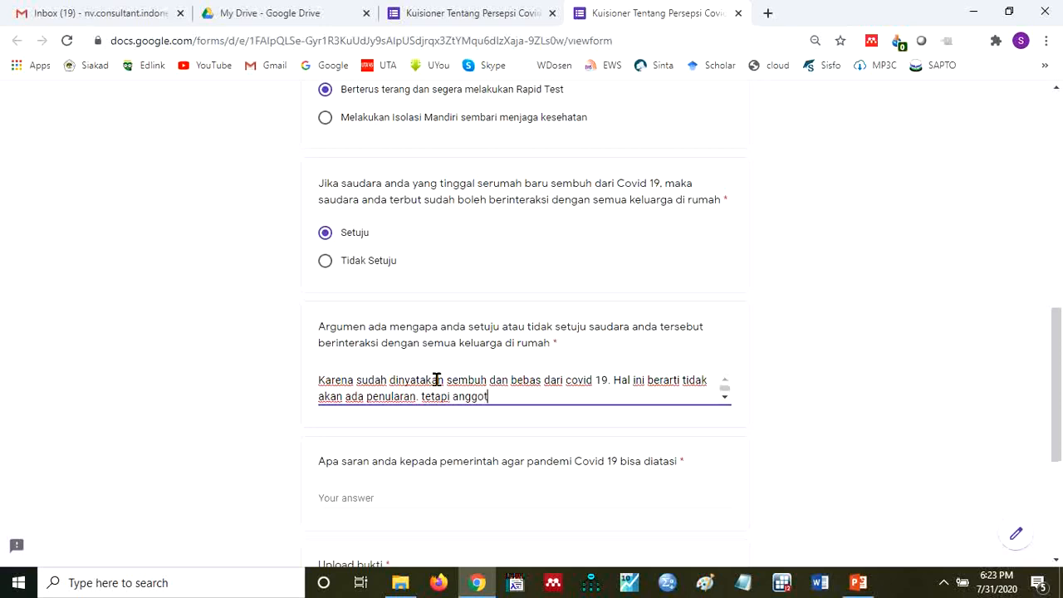
text(a keluarga m)
text(a)
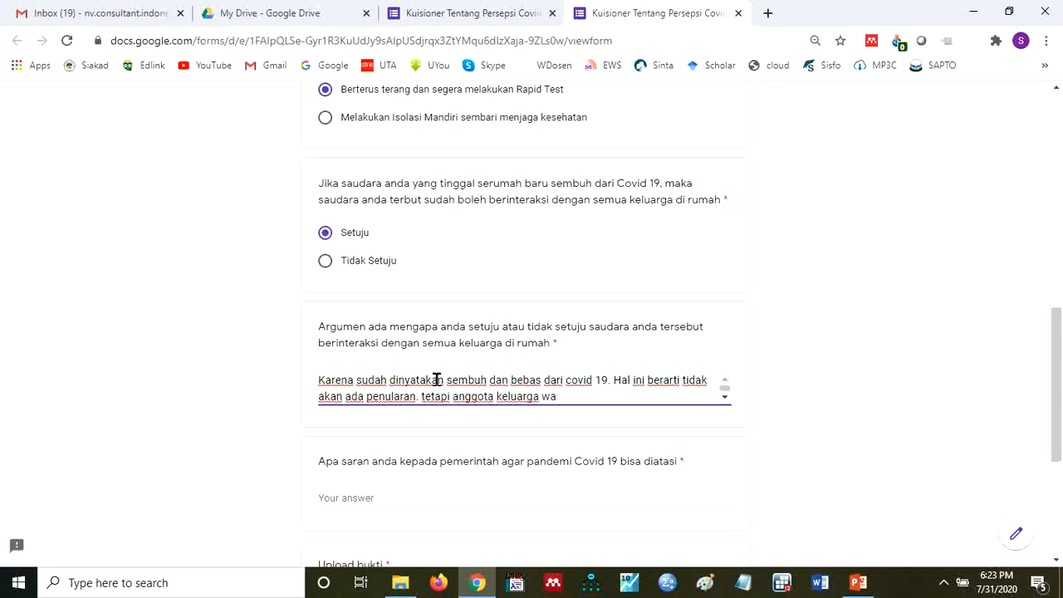
text(jib menjalankan pro)
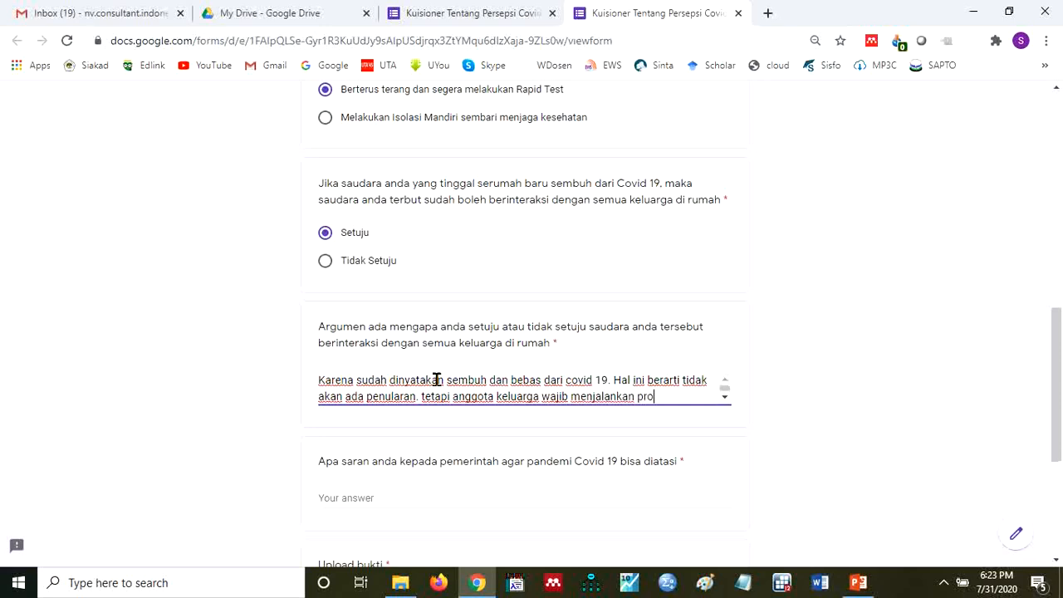
text(sedur menjag)
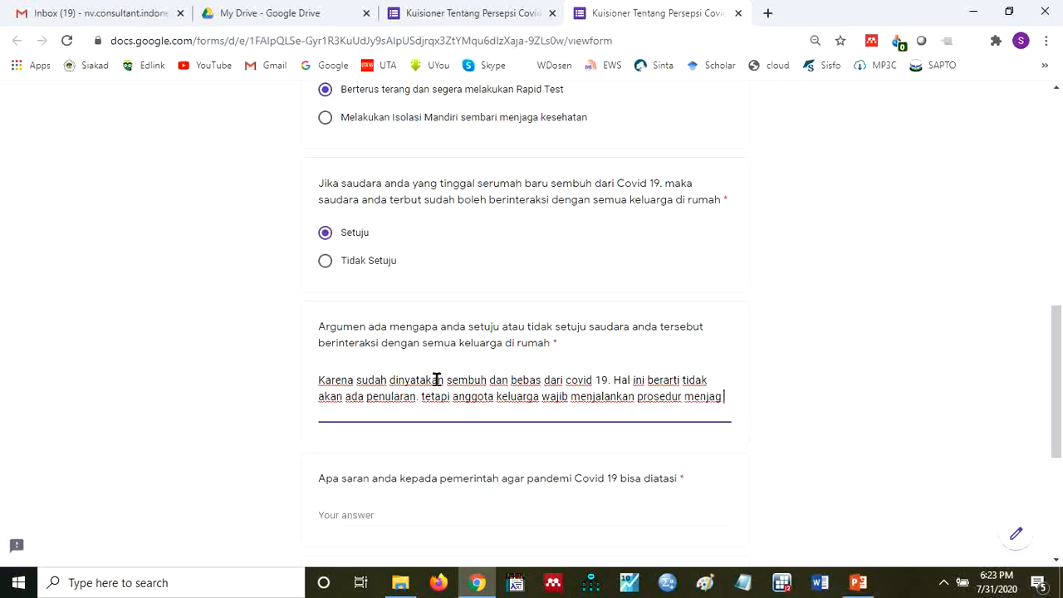
text(a kesehatan dengan baik)
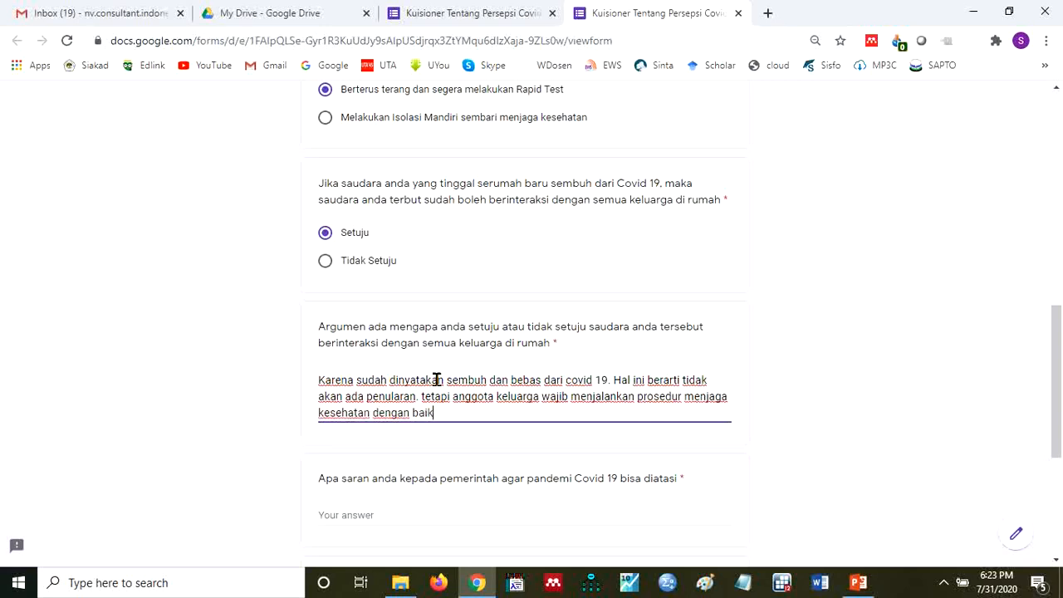
- Answer the question about advice to the government with "Saran agar pemeriksaan rapid test dilakukan secara serentak per kecamatan"
click(524, 509)
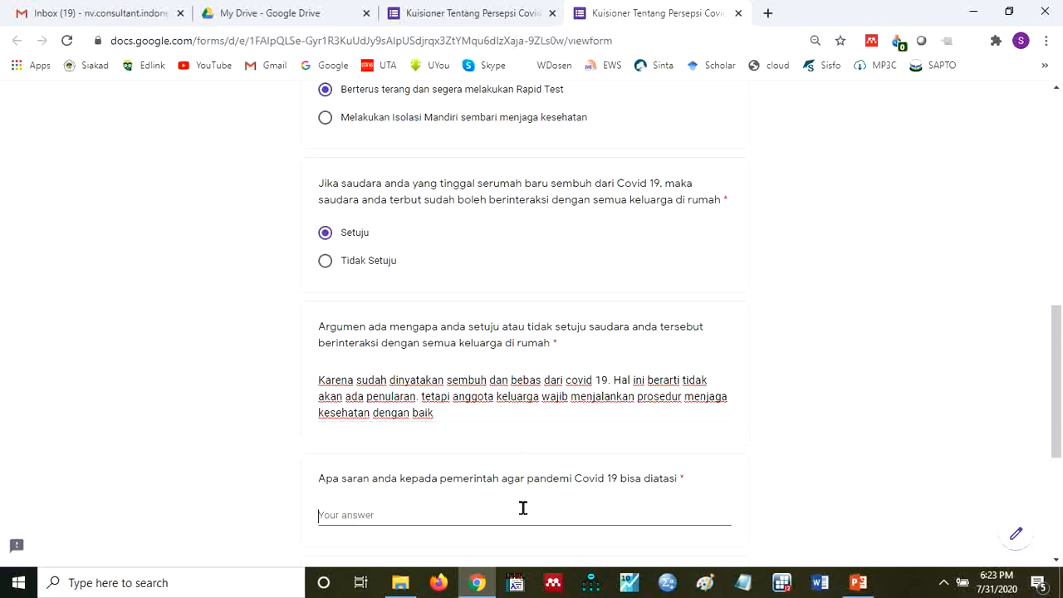
text(Saran agar p)
text(emeriksa)
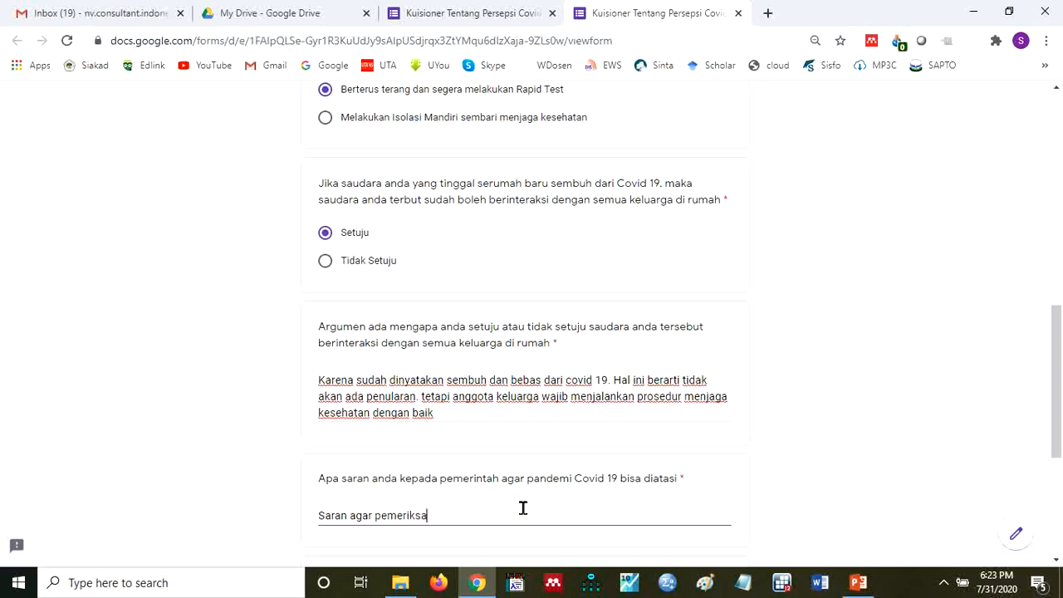
text(an)
text(rapid test dilakukan secara sere)
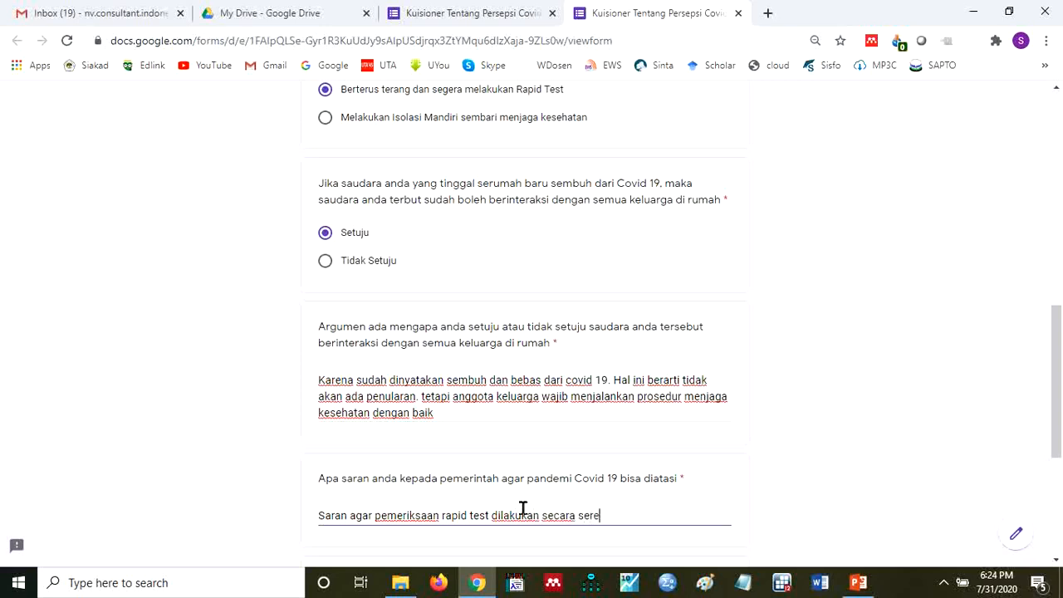
text(ntak per kecamatan)
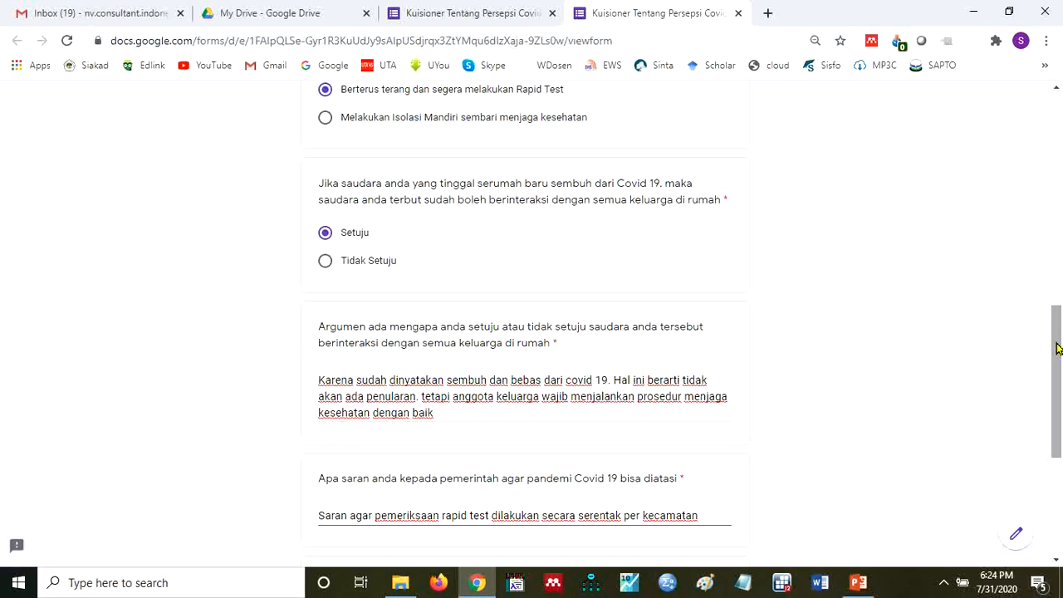
- Upload the JPG image from the DATA 3 Youtuber folder to the "Upload bukti" question and submit the form
drag(1056, 349, 1057, 387)
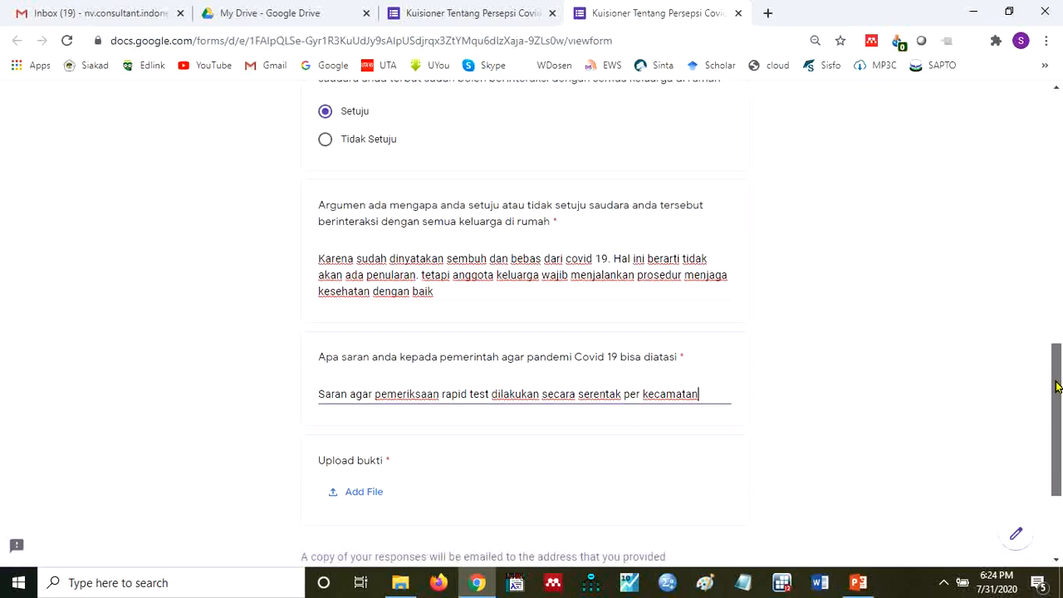
click(366, 494)
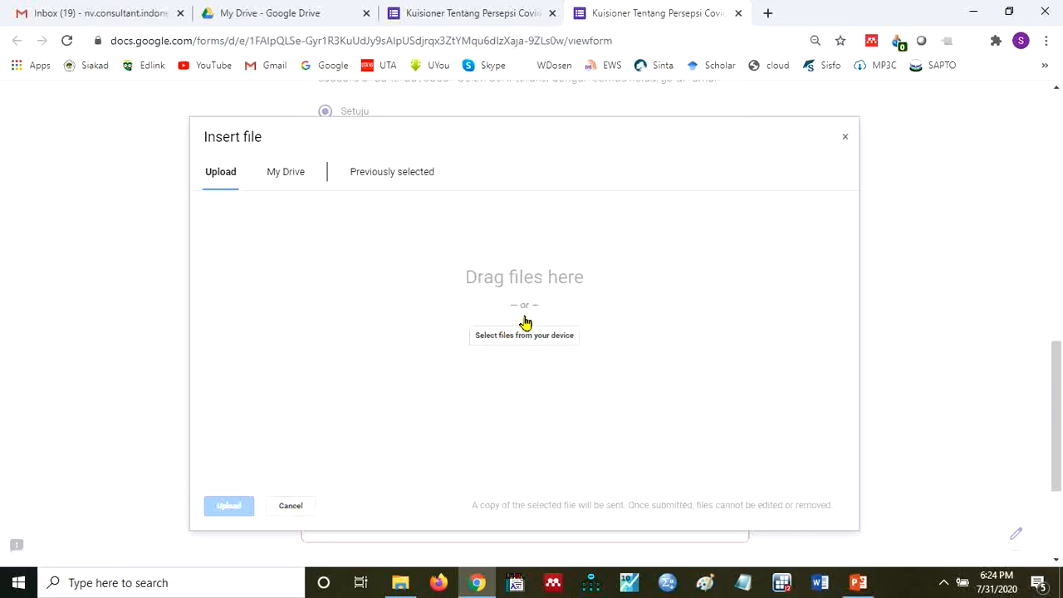
click(400, 583)
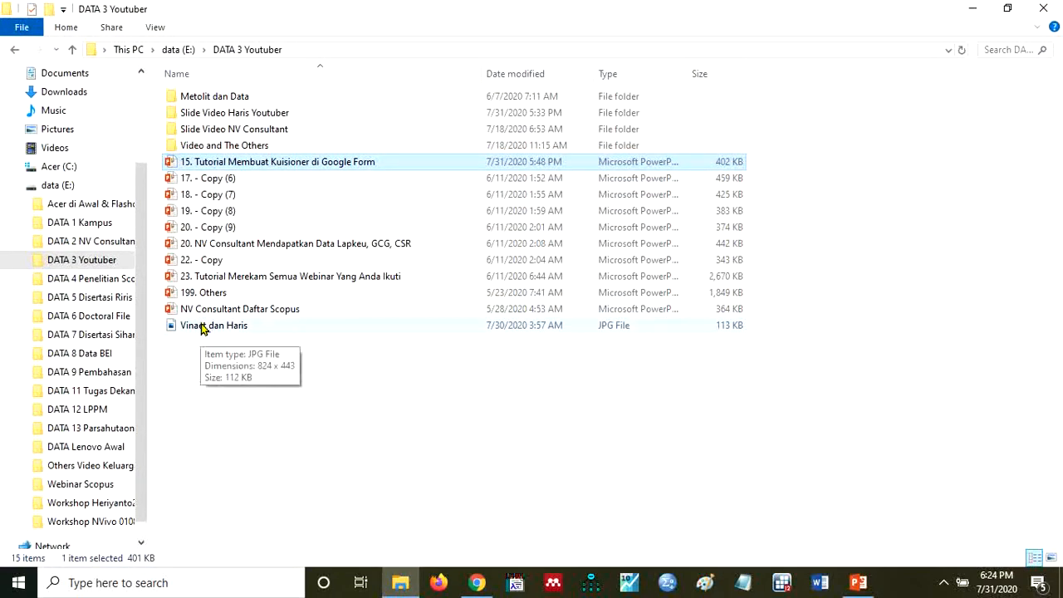
click(1007, 10)
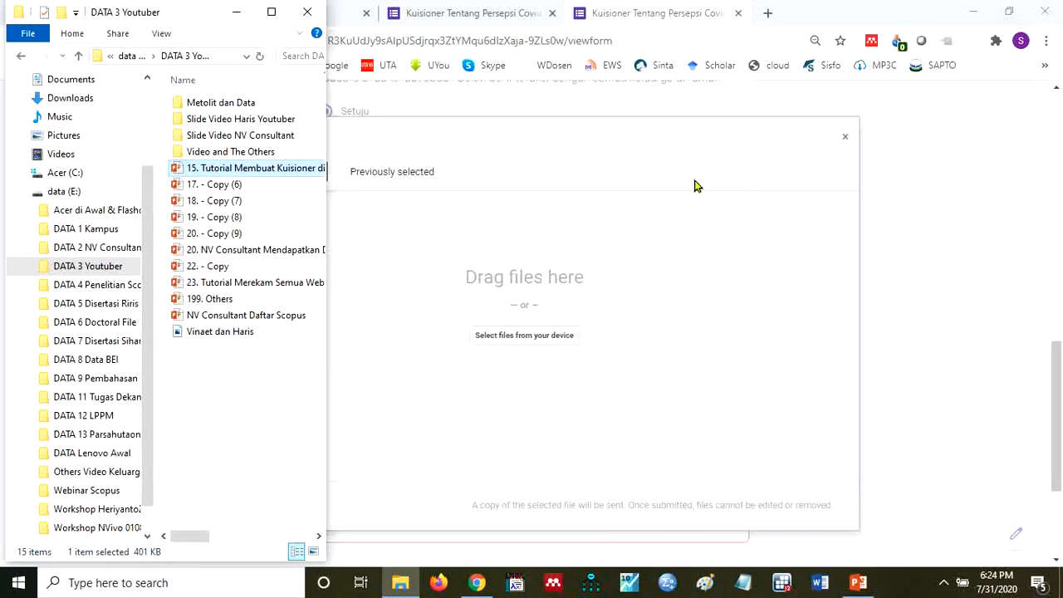
drag(194, 332, 484, 335)
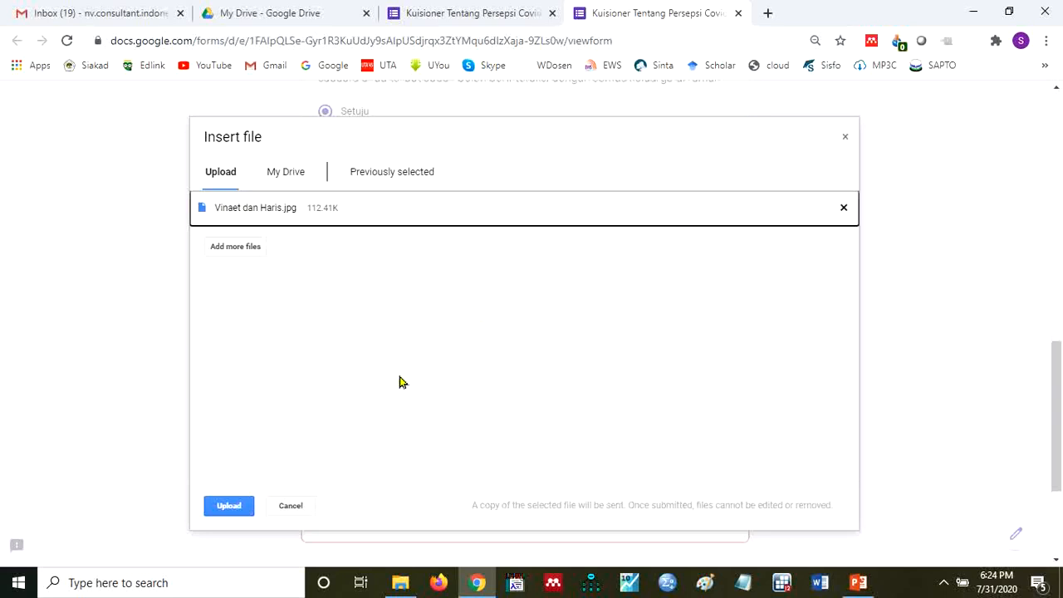
click(226, 508)
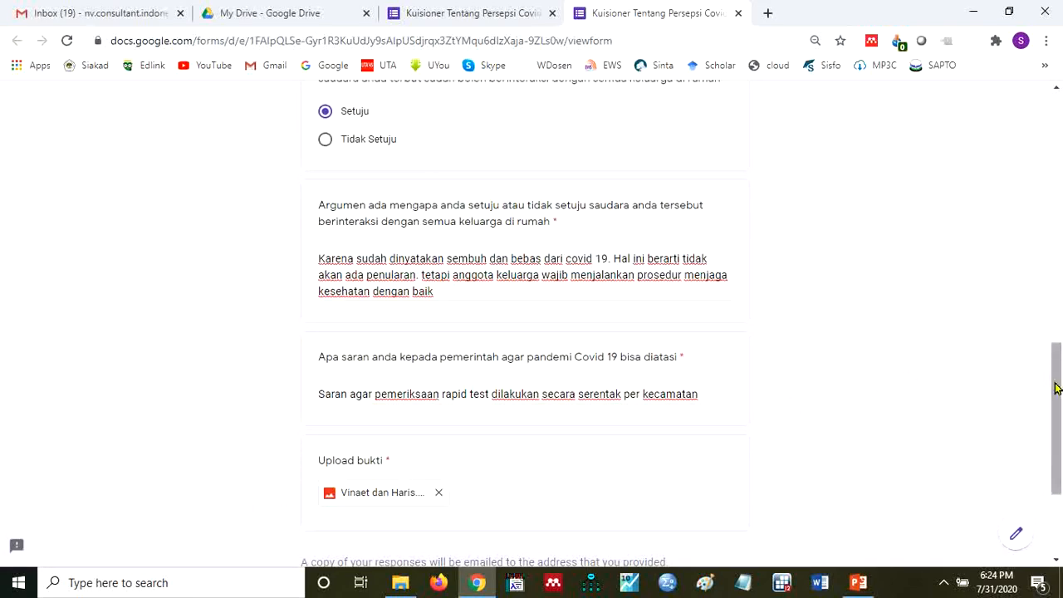
drag(1057, 397, 1055, 456)
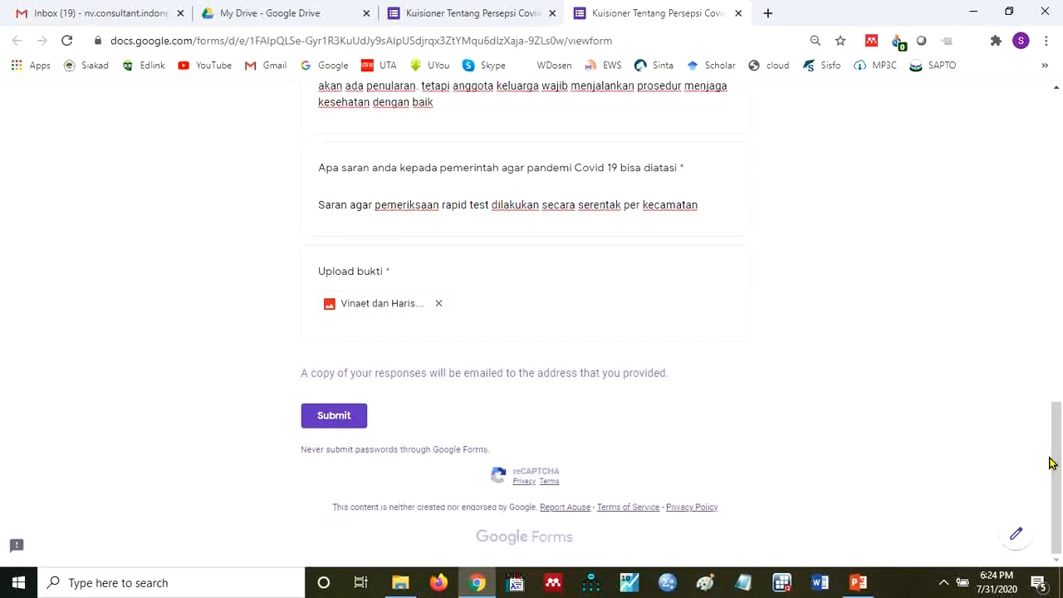
click(333, 415)
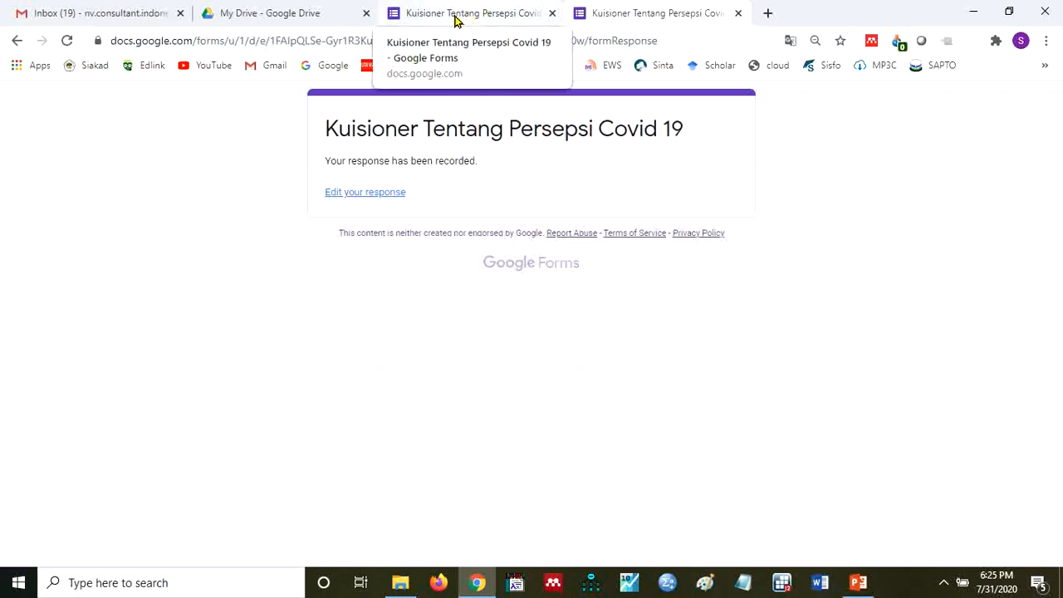
- Return to the form editor and look through the summary of the submitted response, comparing it with the form's questions
click(455, 19)
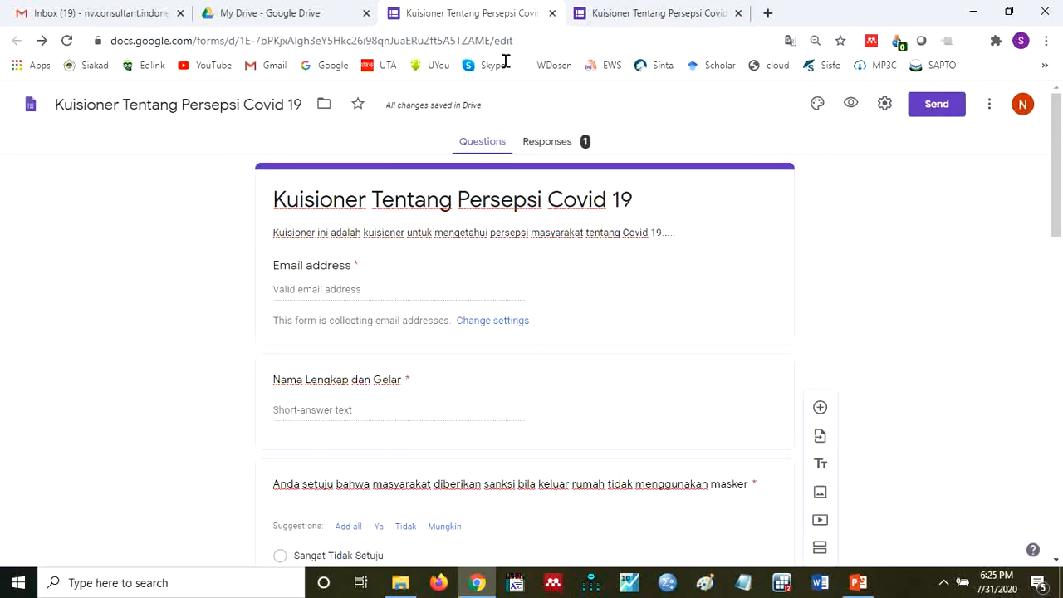
click(551, 149)
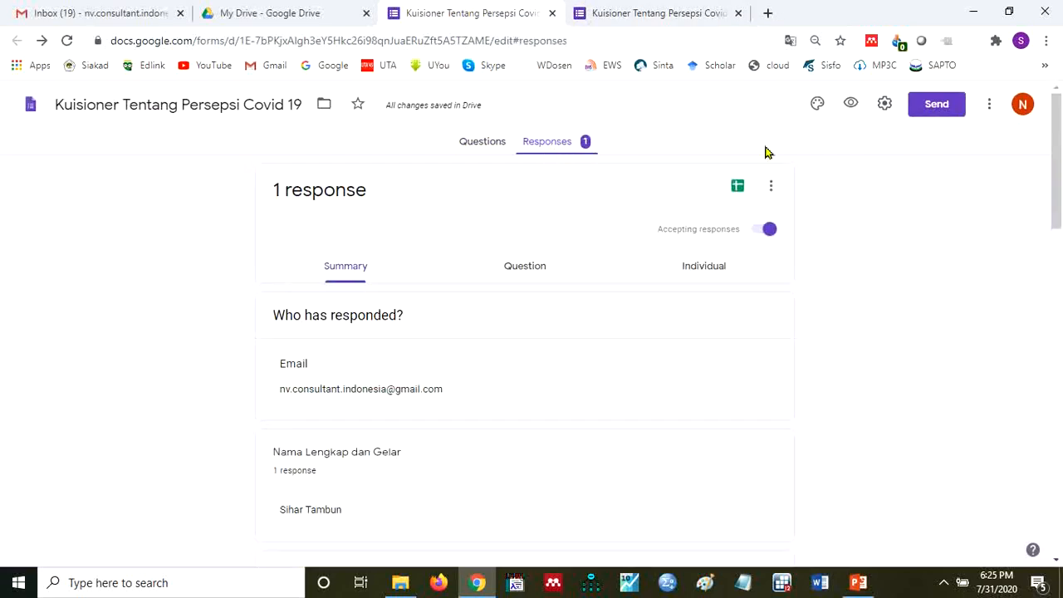
drag(1057, 194, 1052, 365)
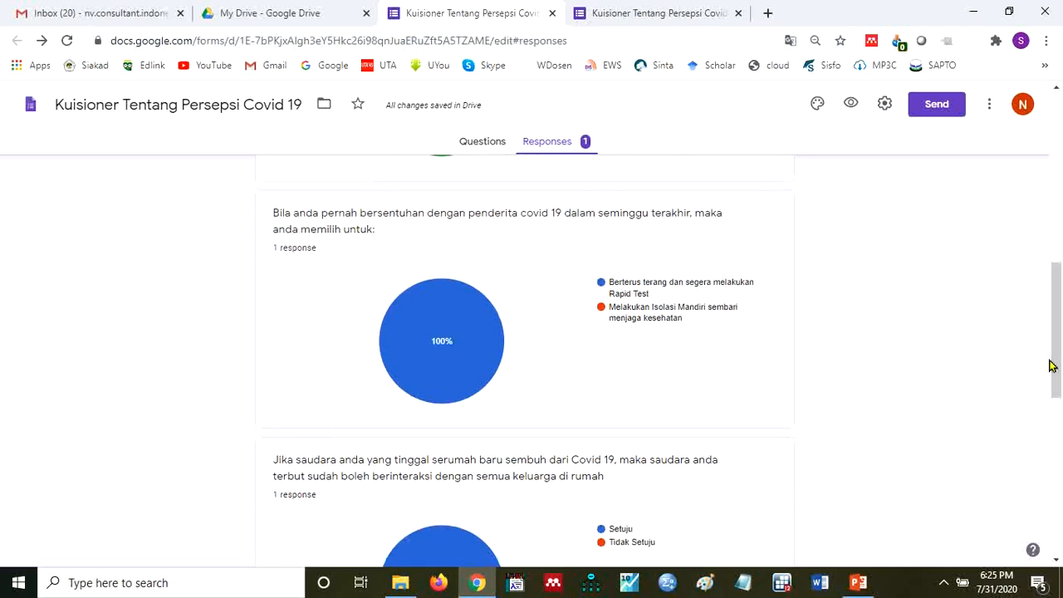
drag(1051, 429, 1056, 208)
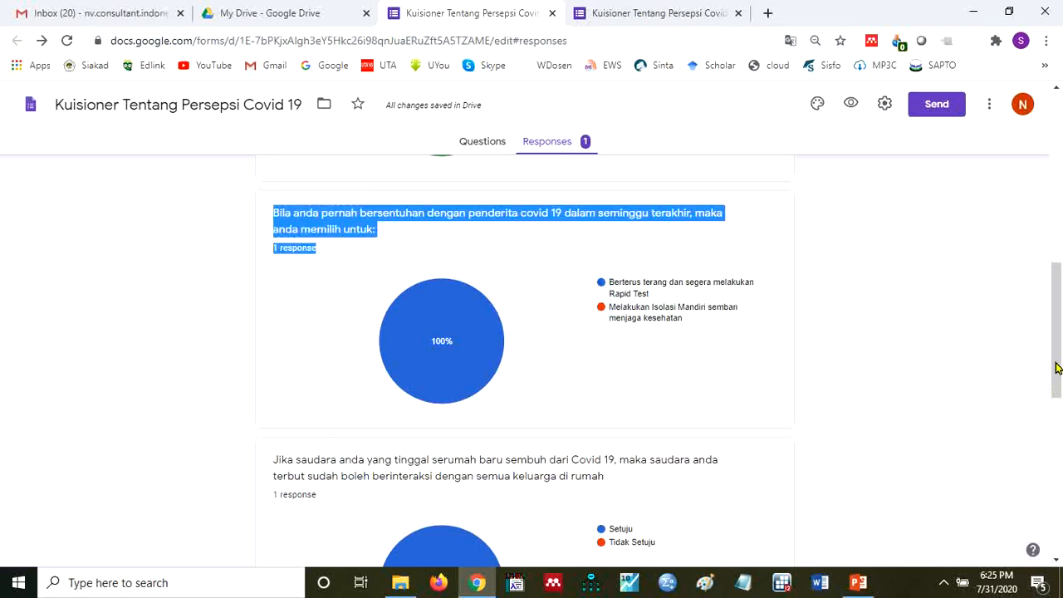
drag(1057, 368, 1059, 232)
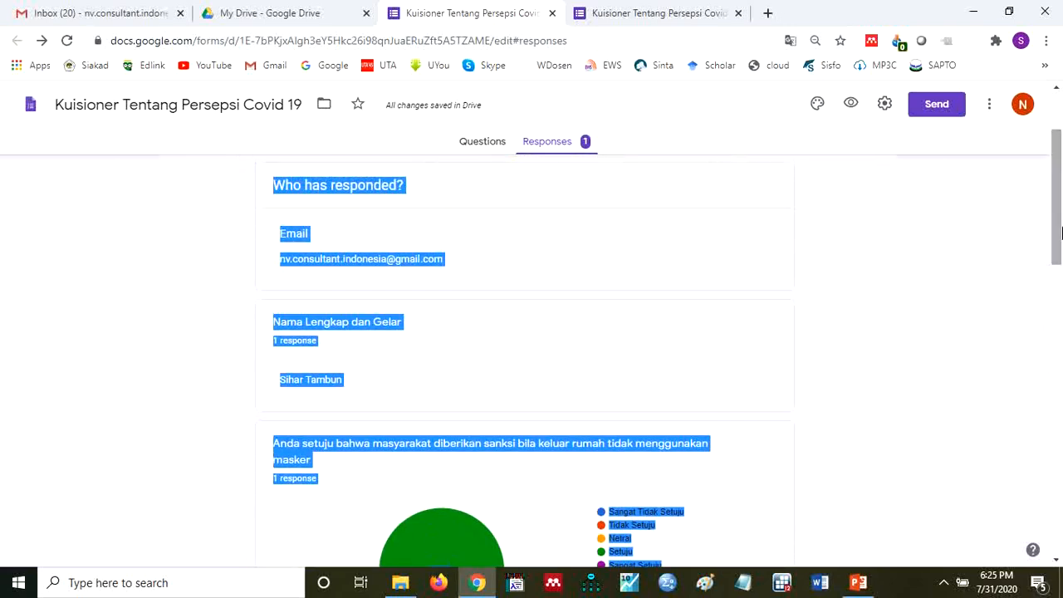
click(955, 273)
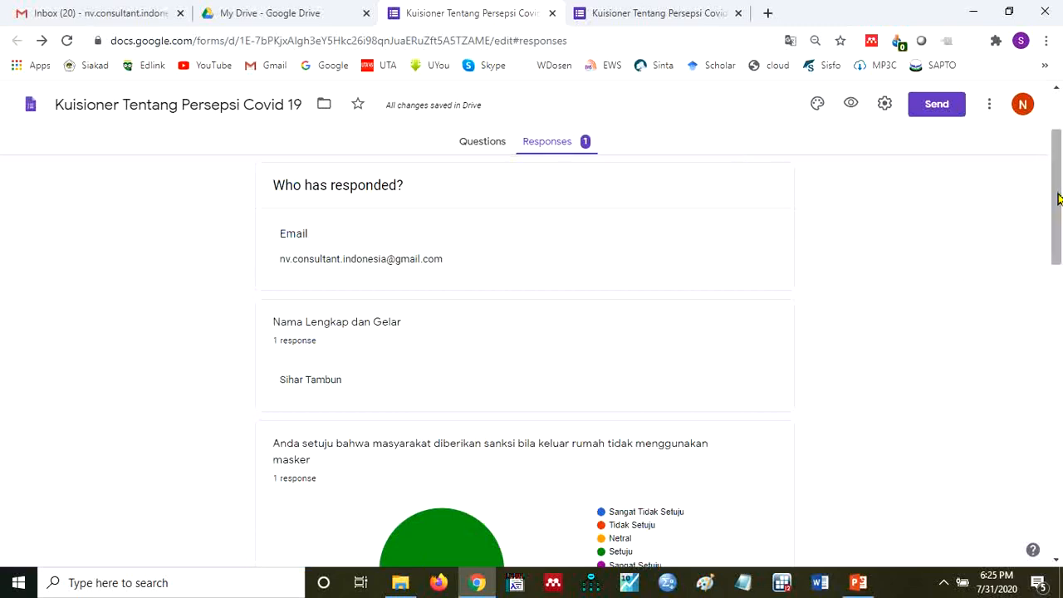
drag(1058, 198, 1058, 161)
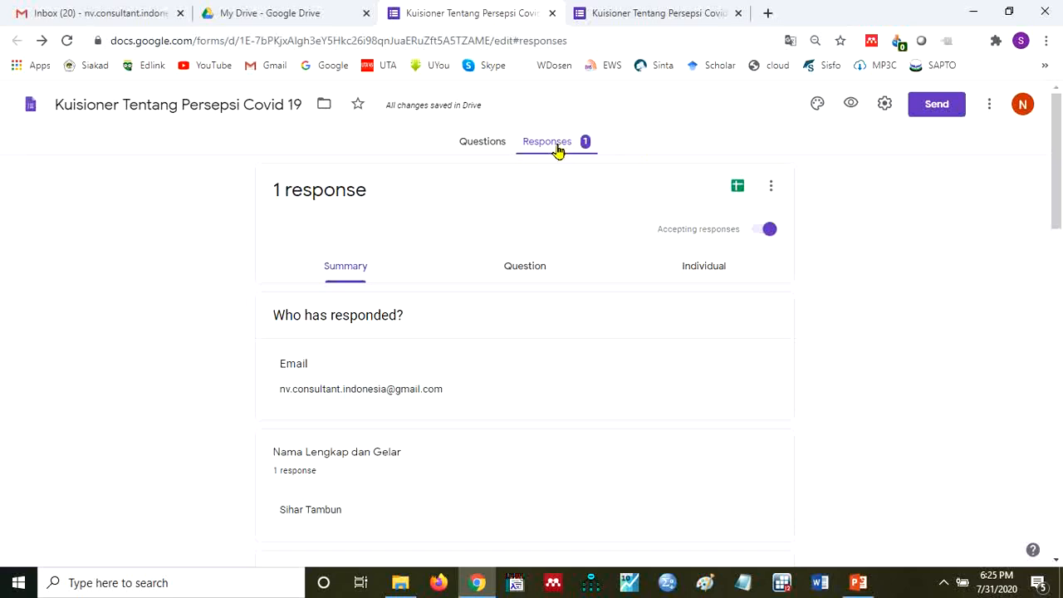
click(479, 148)
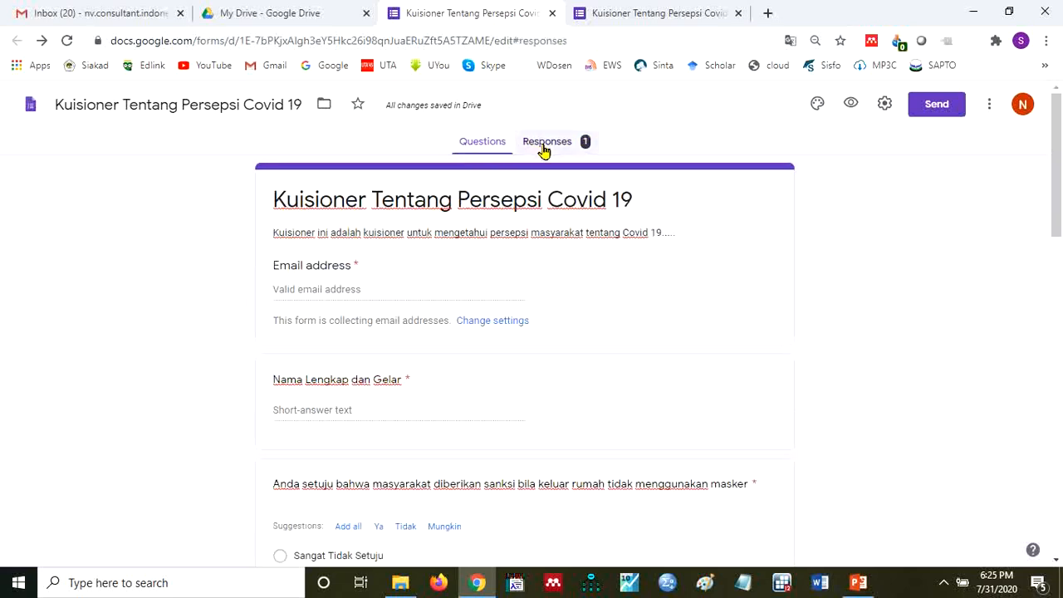
click(544, 147)
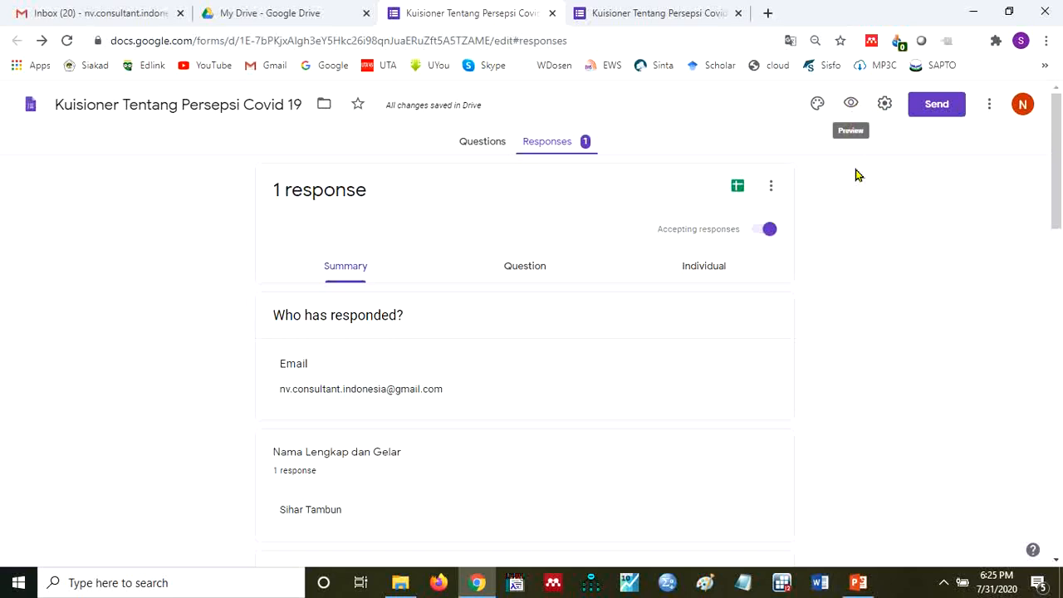
- Preview the form again as a respondent and select the web address of the opened page
click(853, 106)
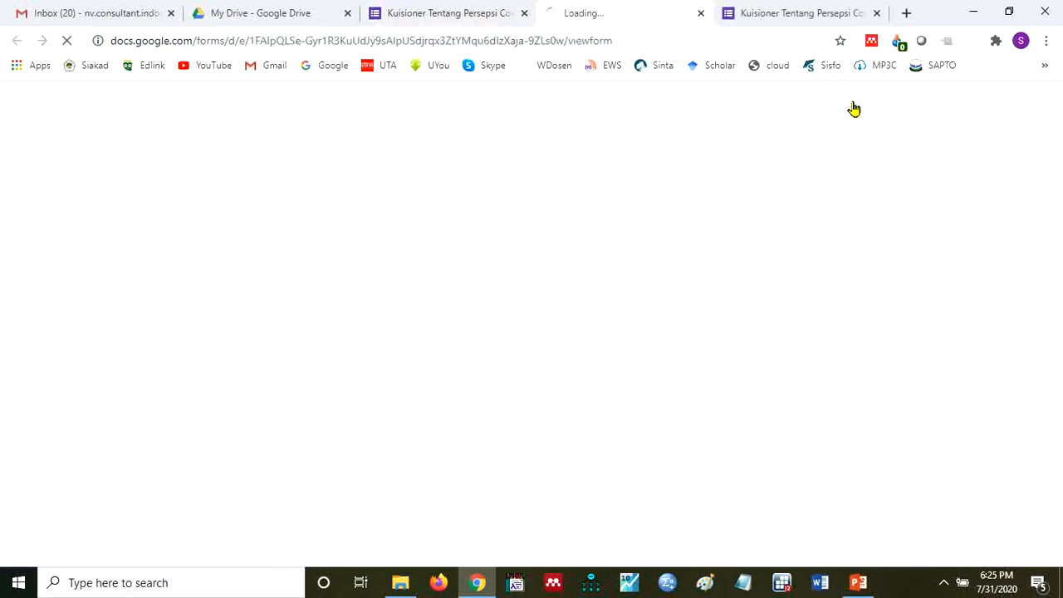
click(698, 40)
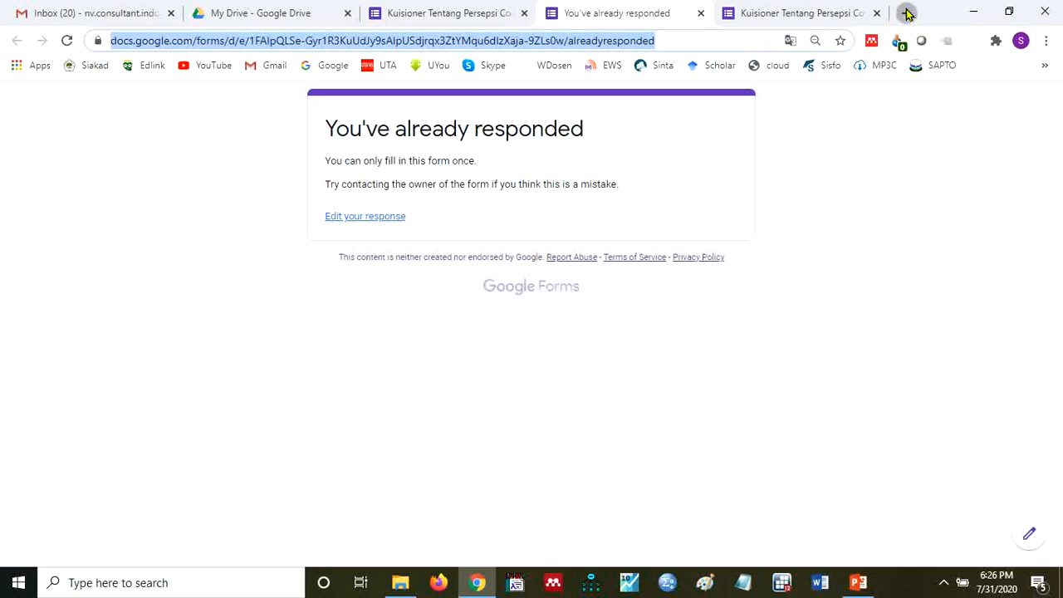
- Open the Bitly link management page in a new tab and create a short link from the copied form address
click(906, 12)
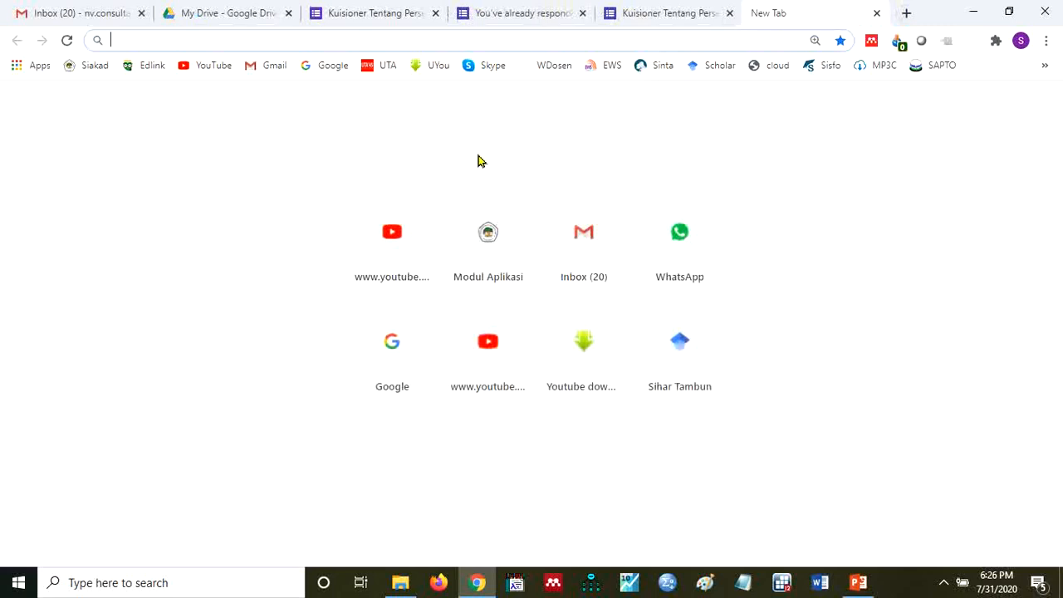
text(bi)
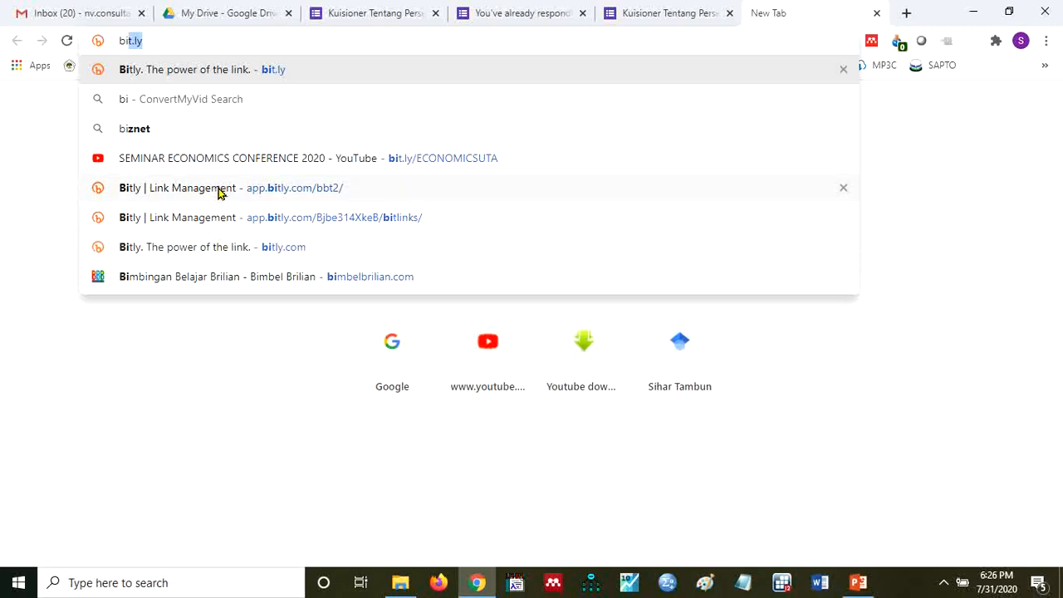
click(207, 218)
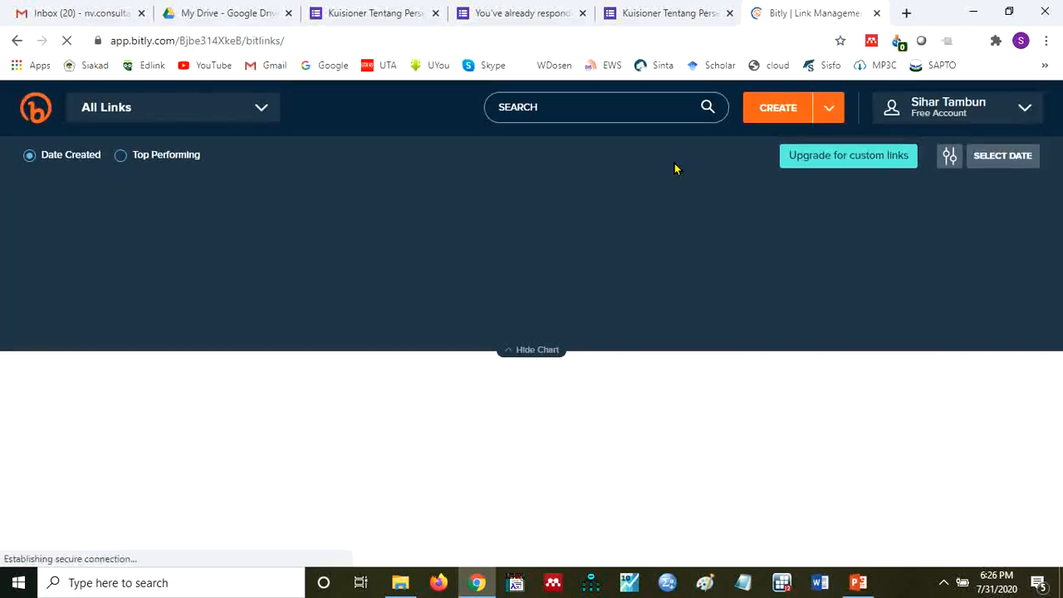
click(777, 112)
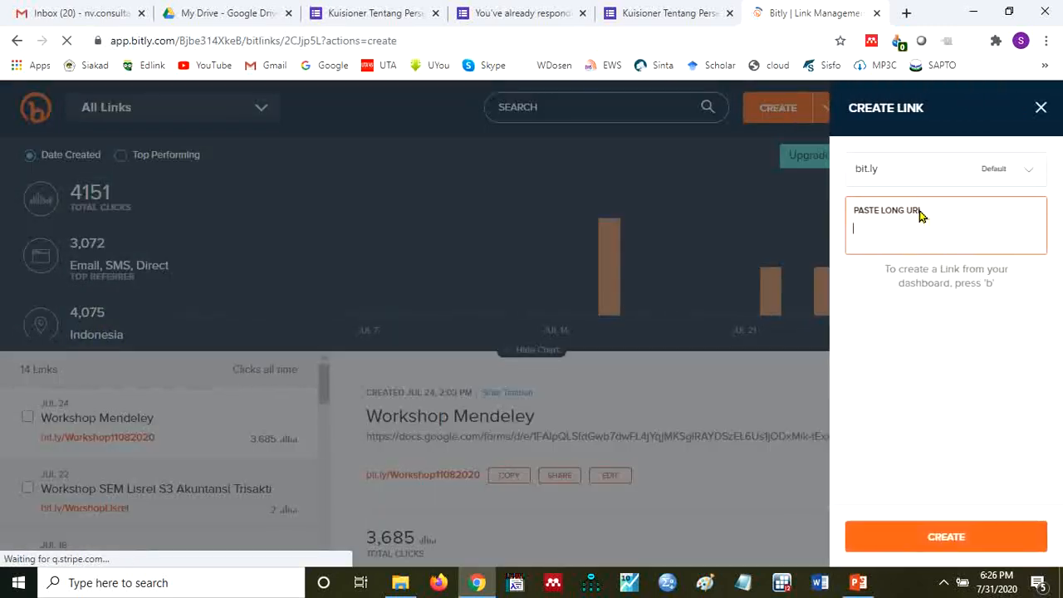
text(https://docs.google.com/forms/d/e/1FAIpQLSe-Gyr1R3KuUdJy9sAlpUSdjrqx3ZtYMqu6dIzXaja-9ZLs0w/alreadyresponded)
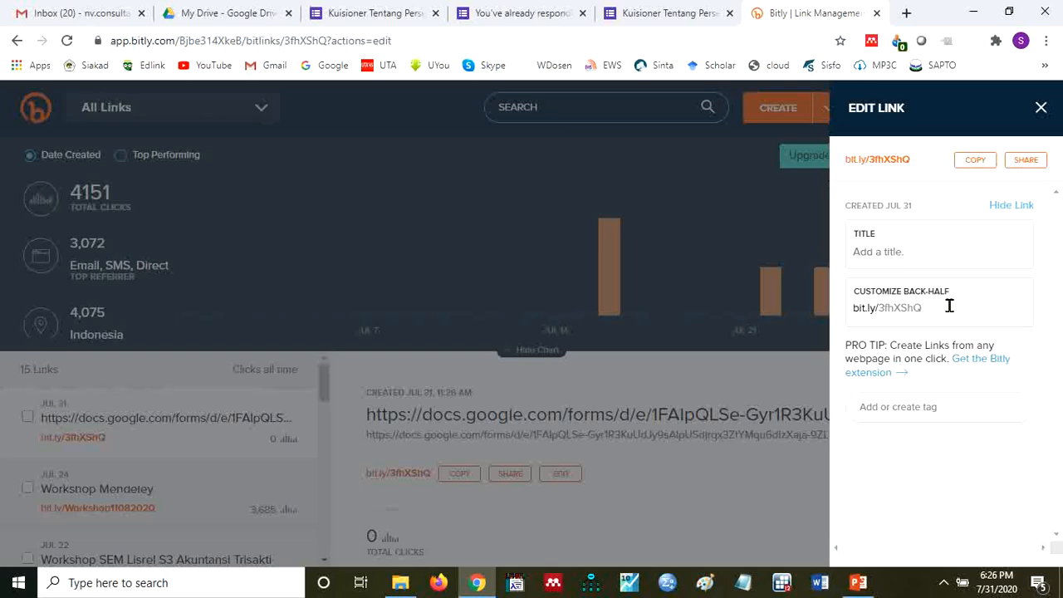
- Title the new short link "Kuisioner Penelitian Covid 19" and save it
click(954, 307)
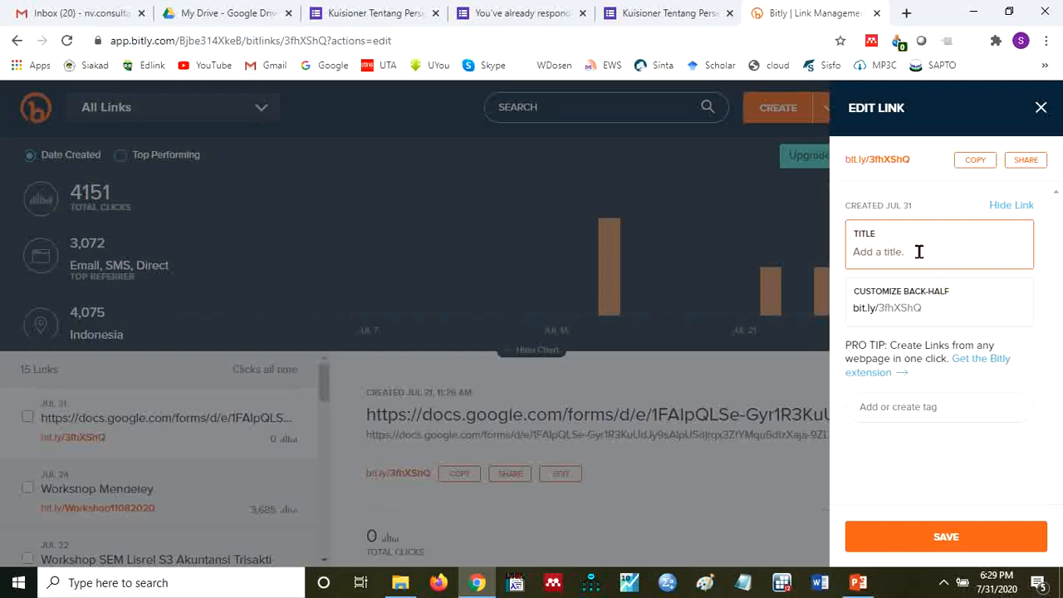
text(Buk)
key(BackSpace)
key(BackSpace)
text(Kusu)
text(ioner Peneliti)
text(an CO)
text(vid 19)
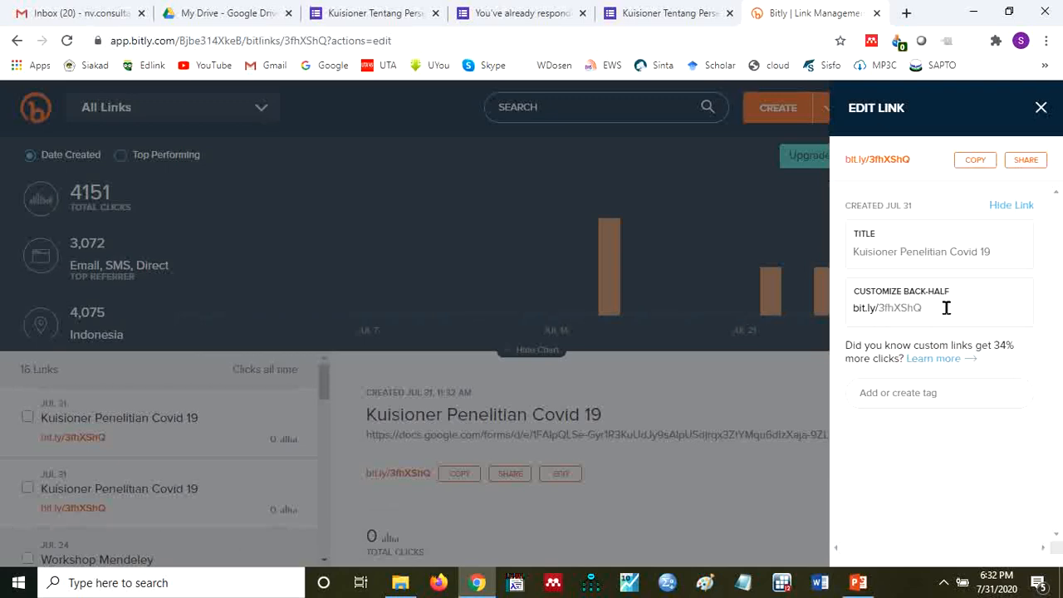
- Check the customizable back-half of the short link, leave it as generated, and copy the link
click(929, 307)
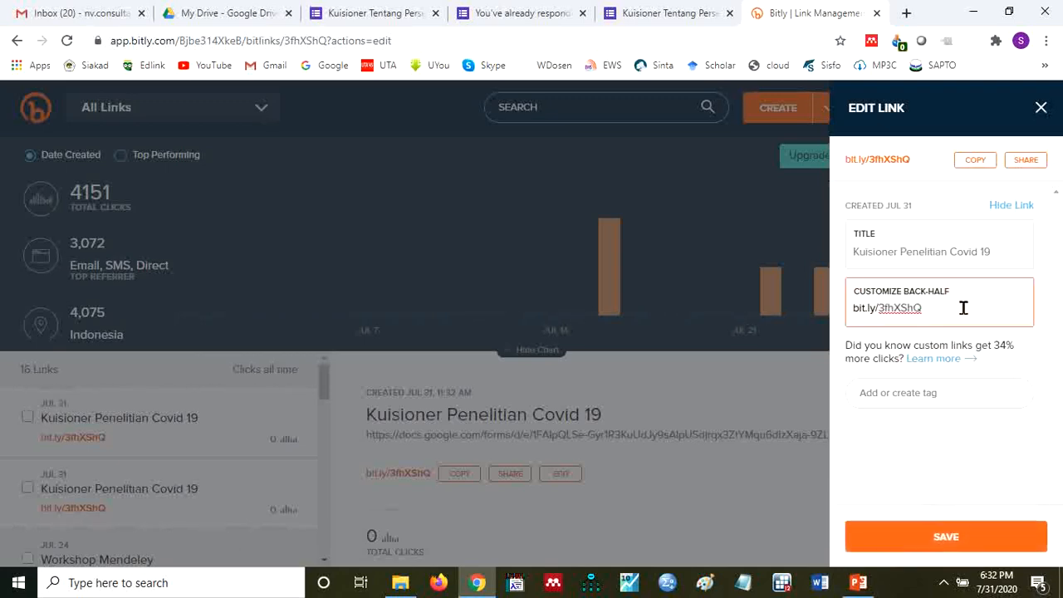
click(1051, 295)
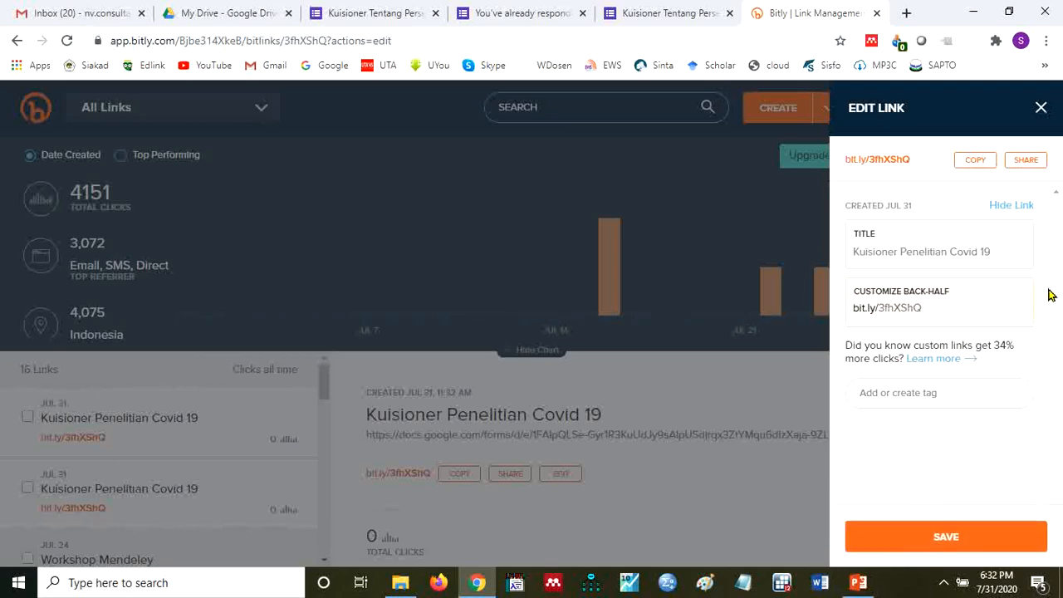
click(977, 163)
click(978, 166)
- Open WhatsApp Web in a new tab and send the copied short link to the "Internet IM3" chat
click(905, 15)
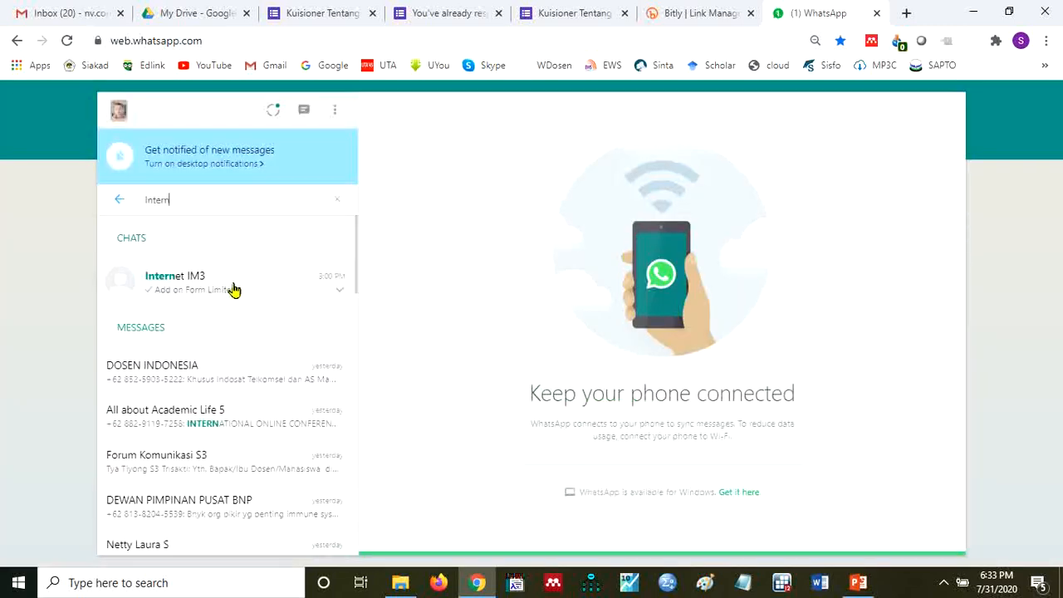
click(234, 289)
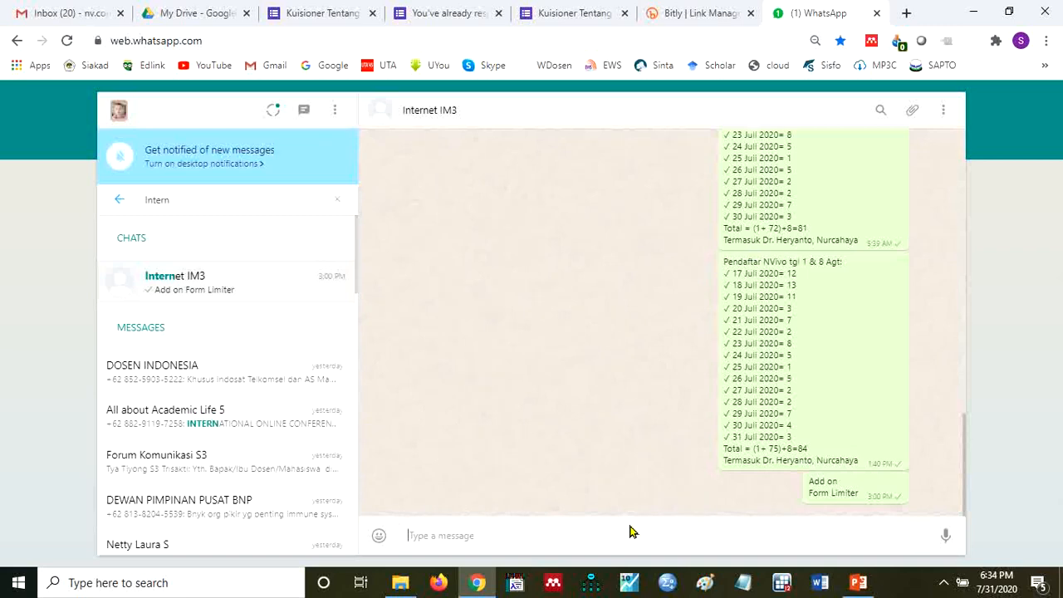
key(ctrl+v)
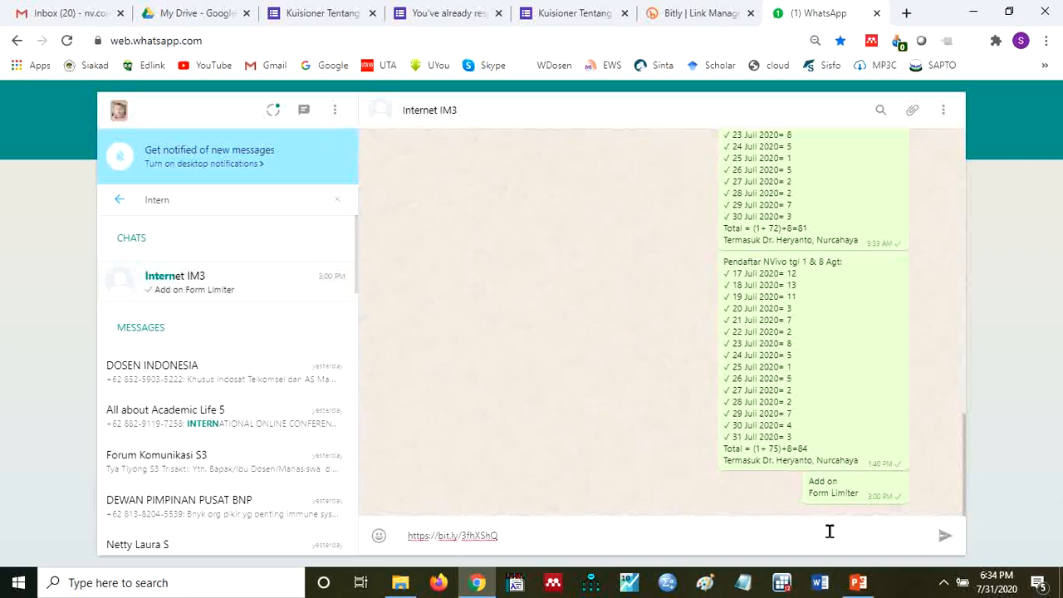
click(947, 541)
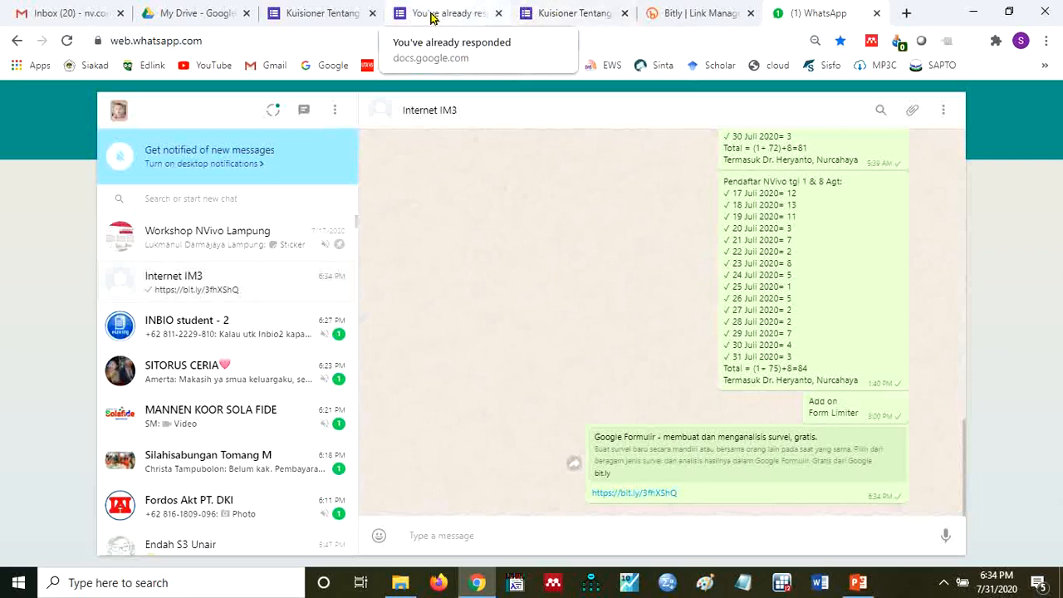
- Return to the Covid 19 questionnaire's editor and open the formLimiter add-on's installation page in the G Suite Marketplace
click(432, 15)
click(326, 15)
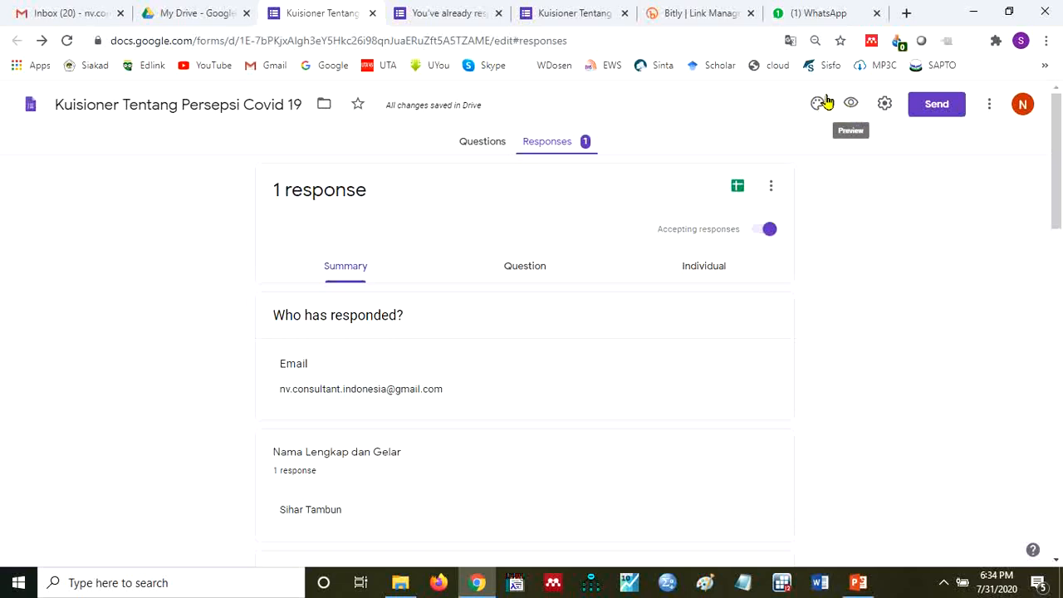
click(989, 104)
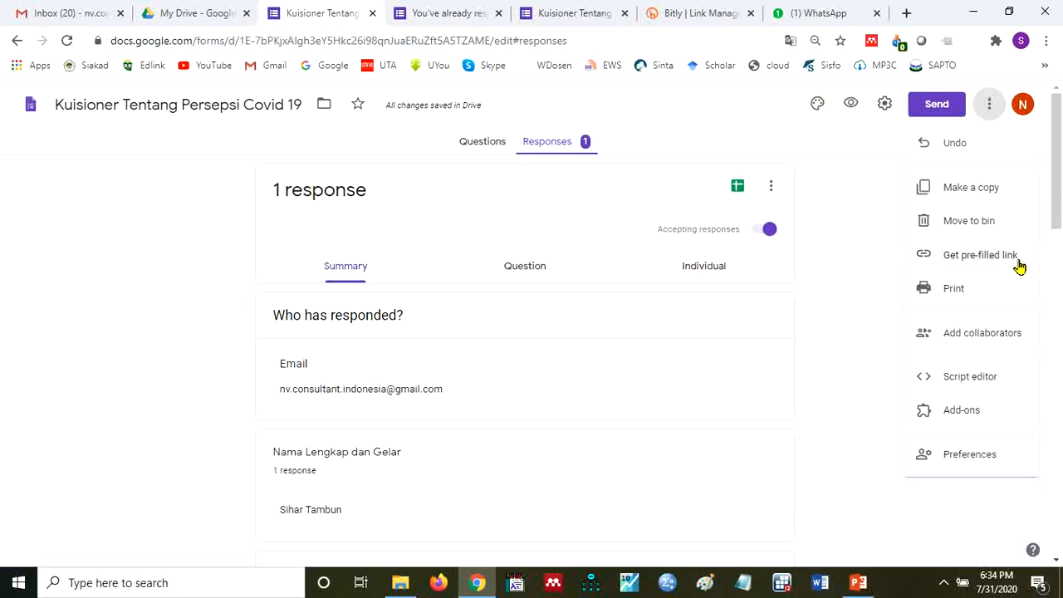
click(961, 410)
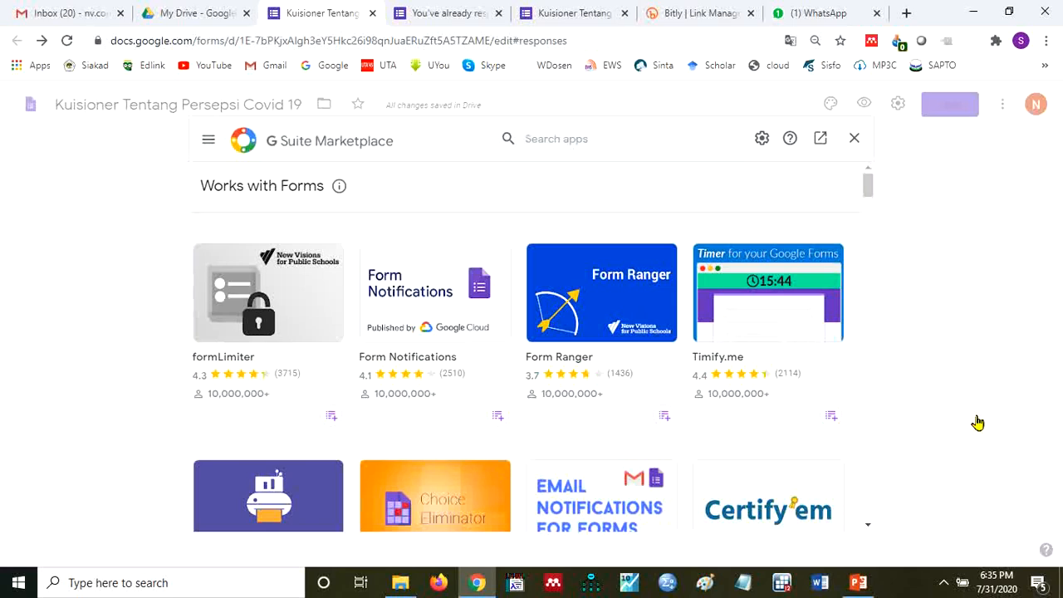
click(276, 349)
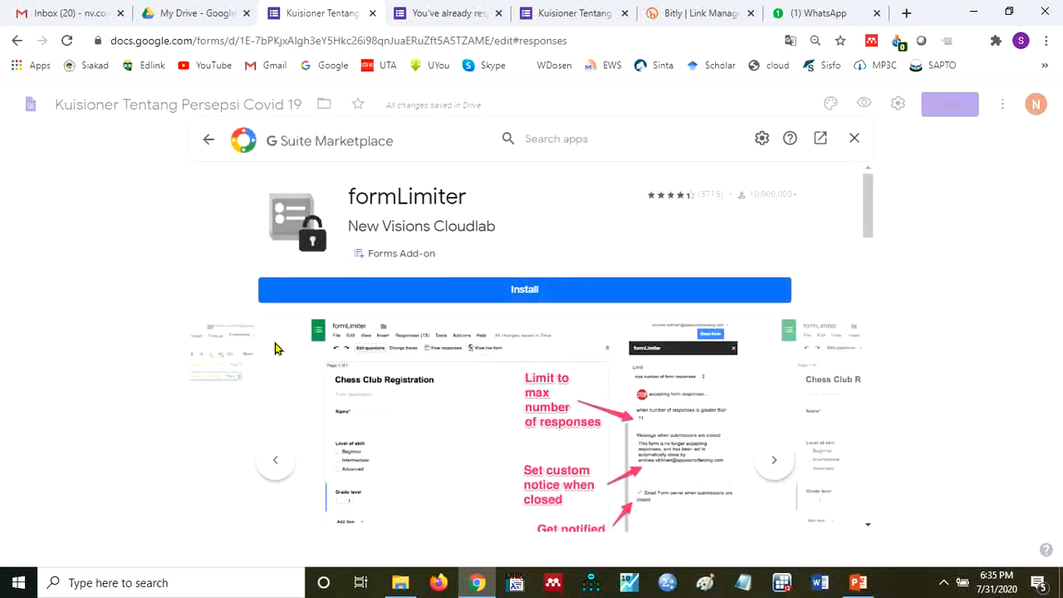
click(496, 294)
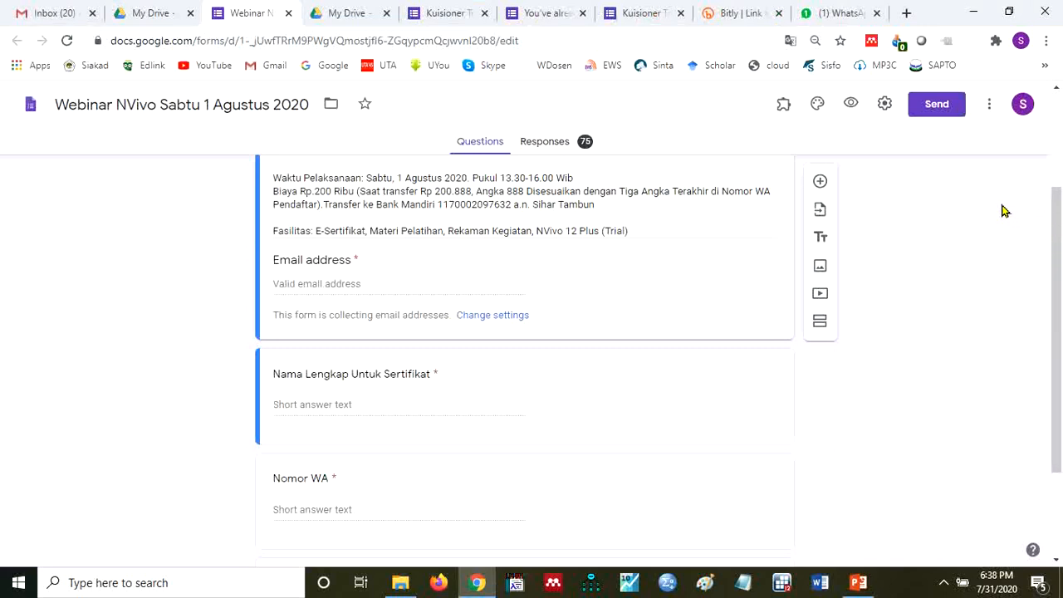
- In the "Webinar NVivo Sabtu 1 Agustus 2020" form, open formLimiter's limit settings and set the limit type to number of form responses
click(784, 110)
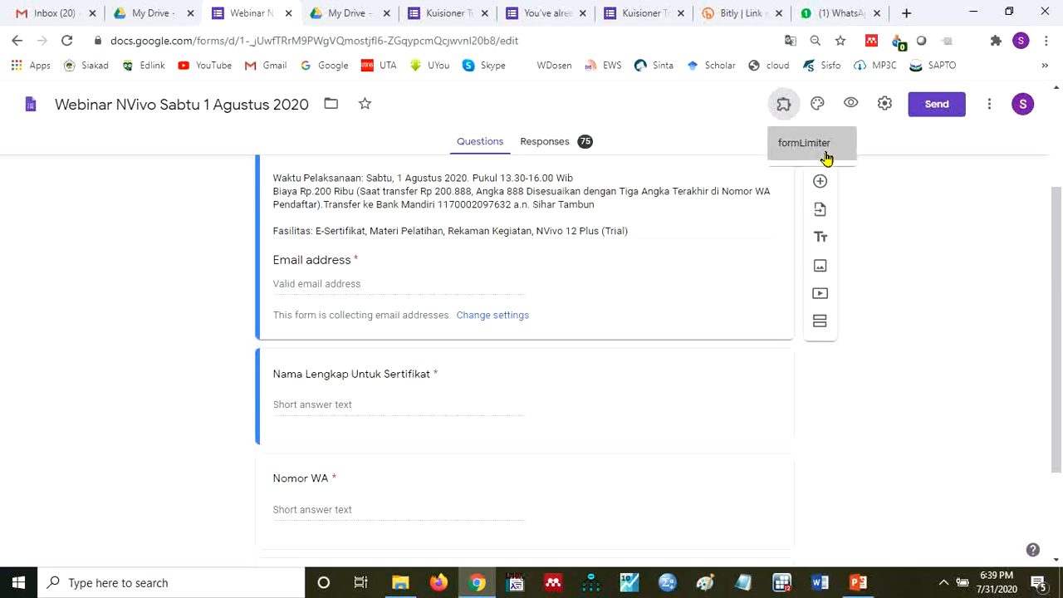
click(827, 158)
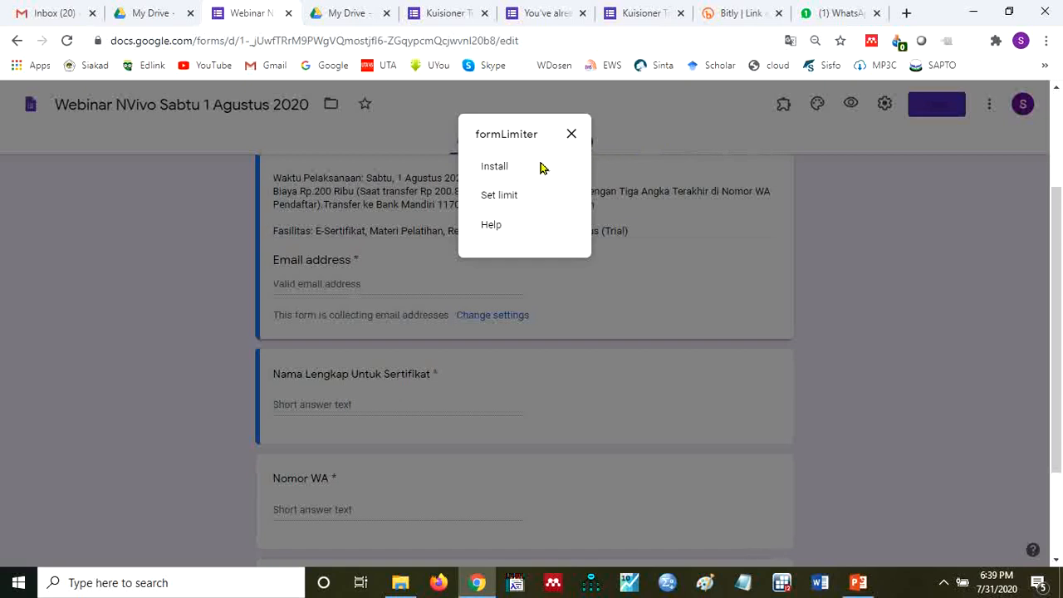
click(506, 205)
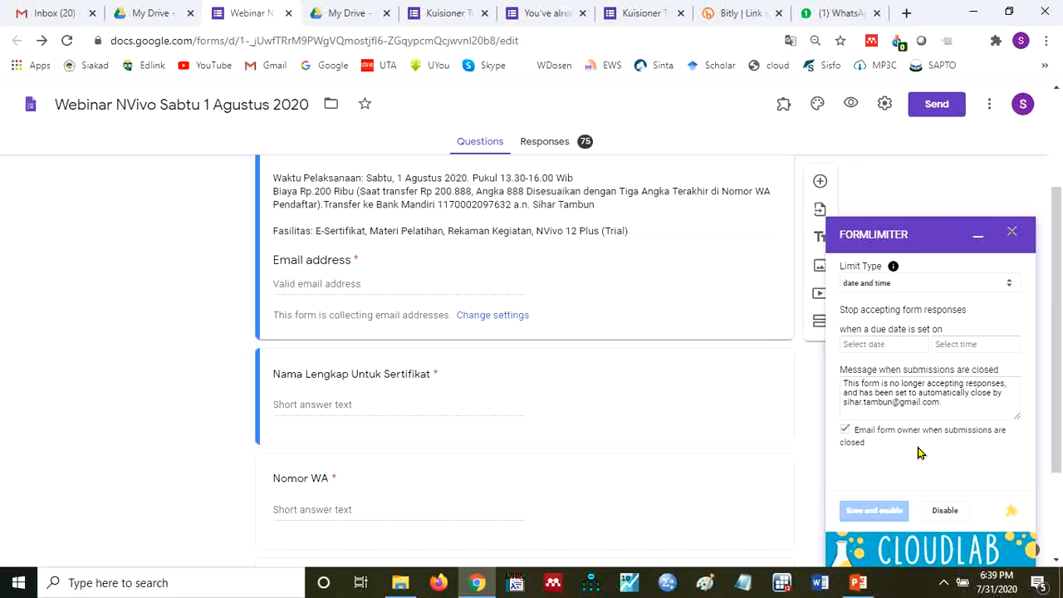
click(1010, 287)
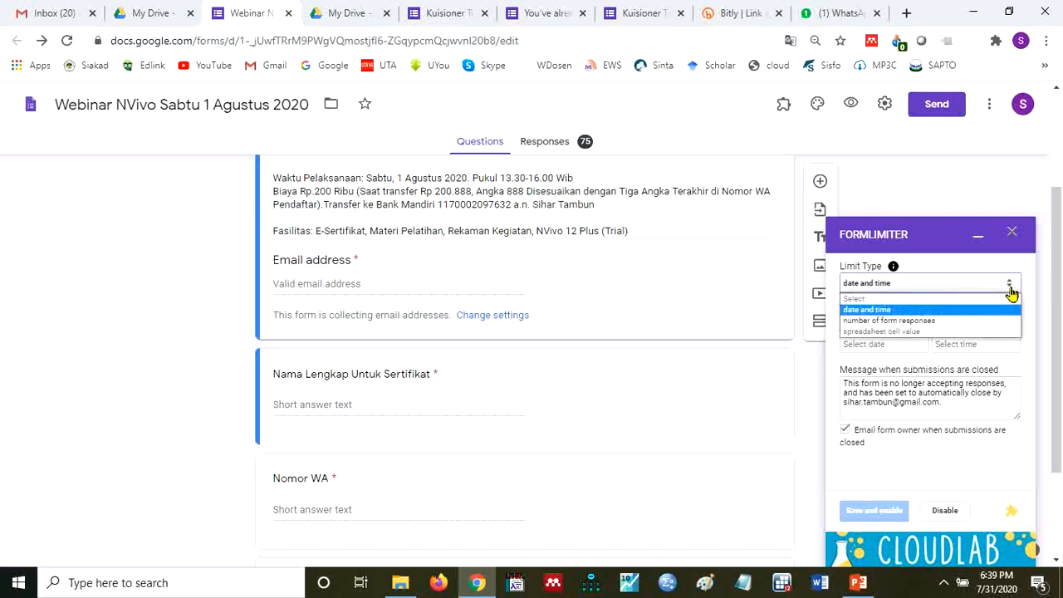
click(954, 322)
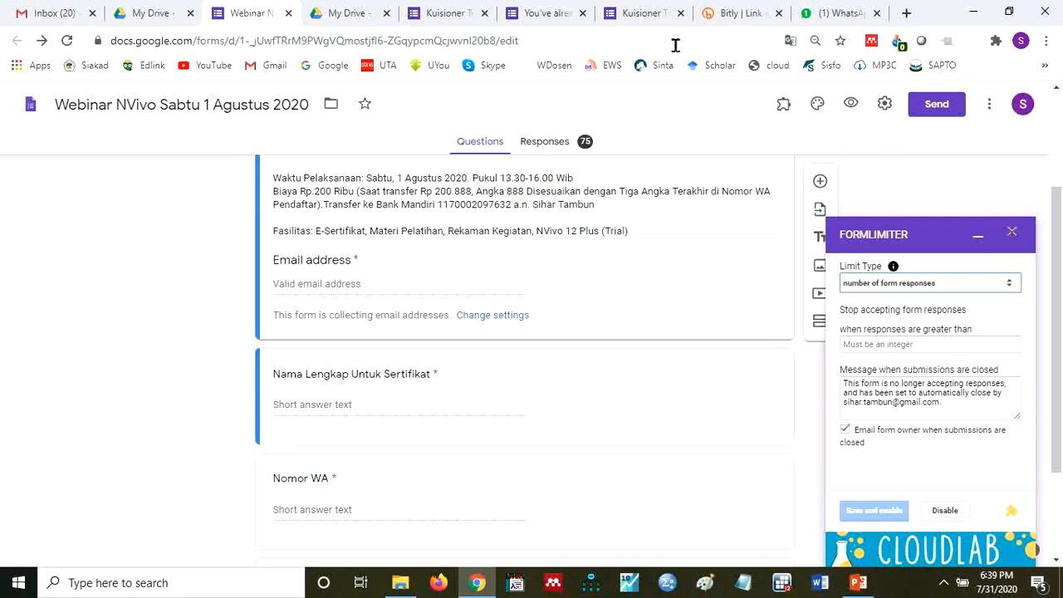
- Go back to the Covid 19 questionnaire's editor, close the add-on marketplace, and switch to the PowerPoint tutorial presentation
click(463, 15)
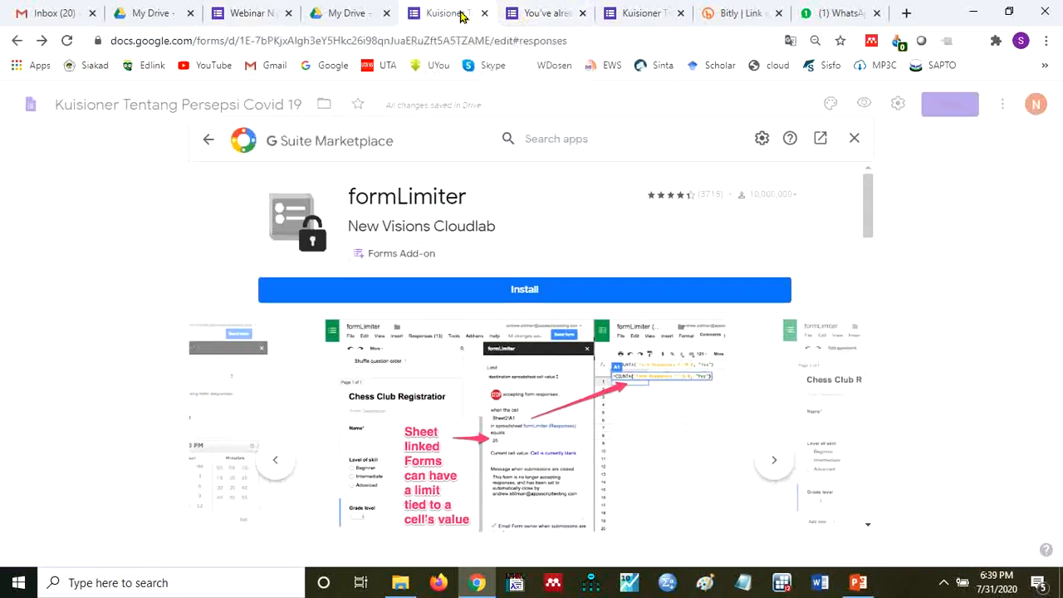
click(541, 14)
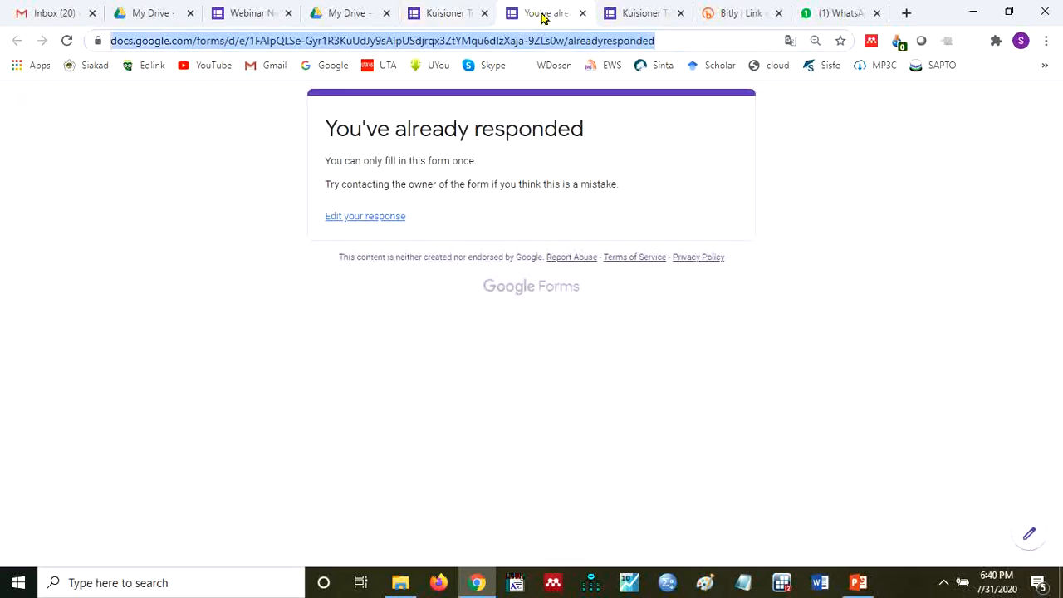
click(634, 13)
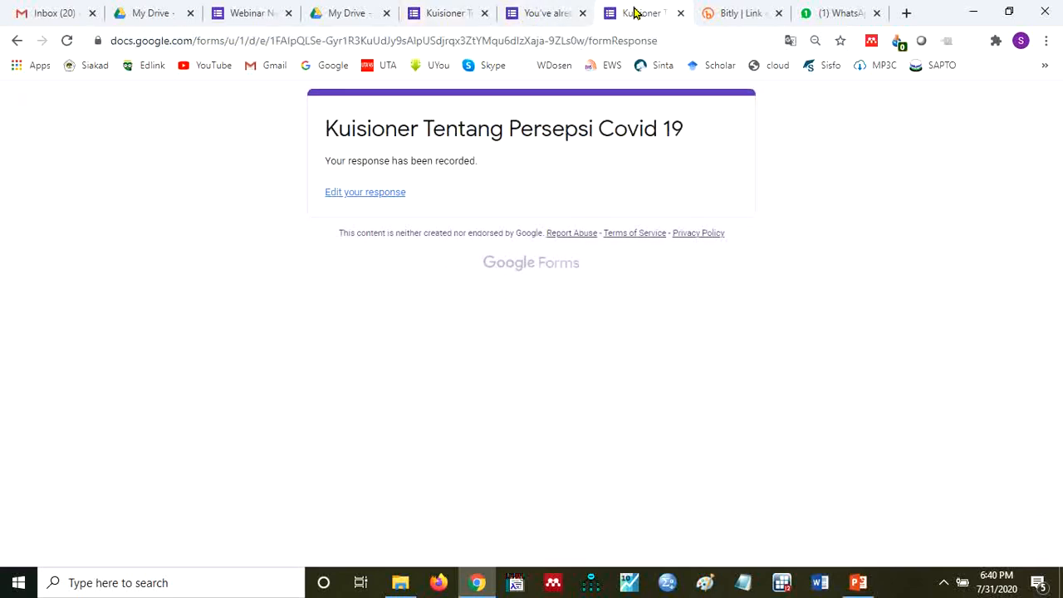
click(555, 23)
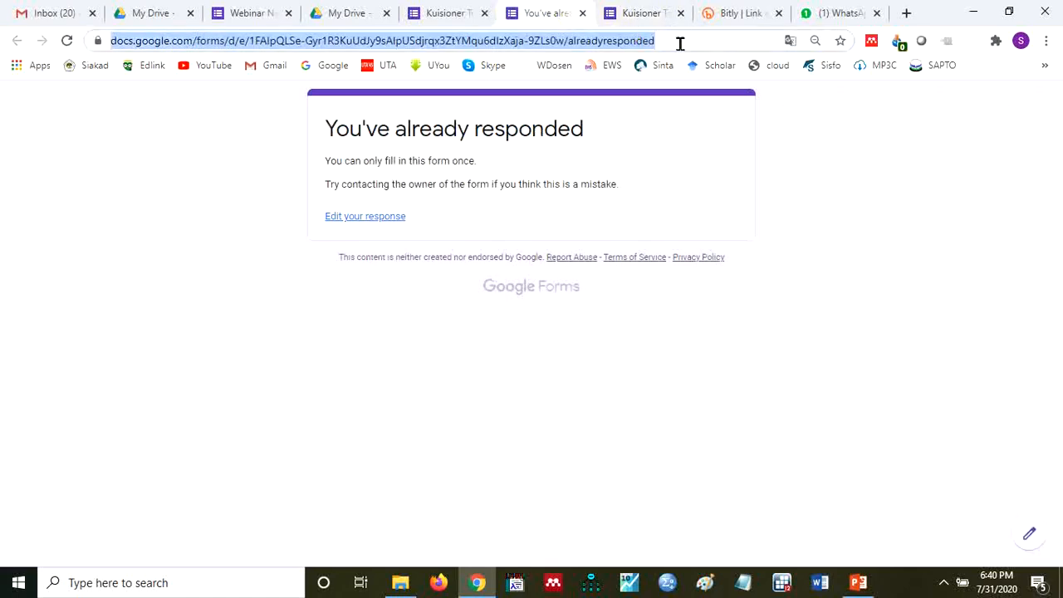
click(437, 15)
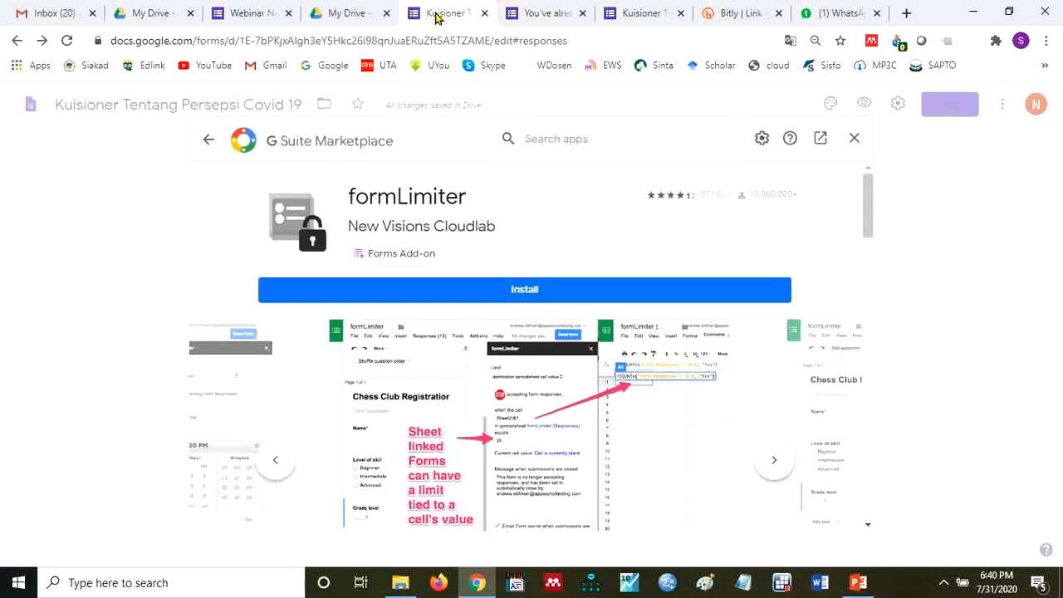
click(853, 141)
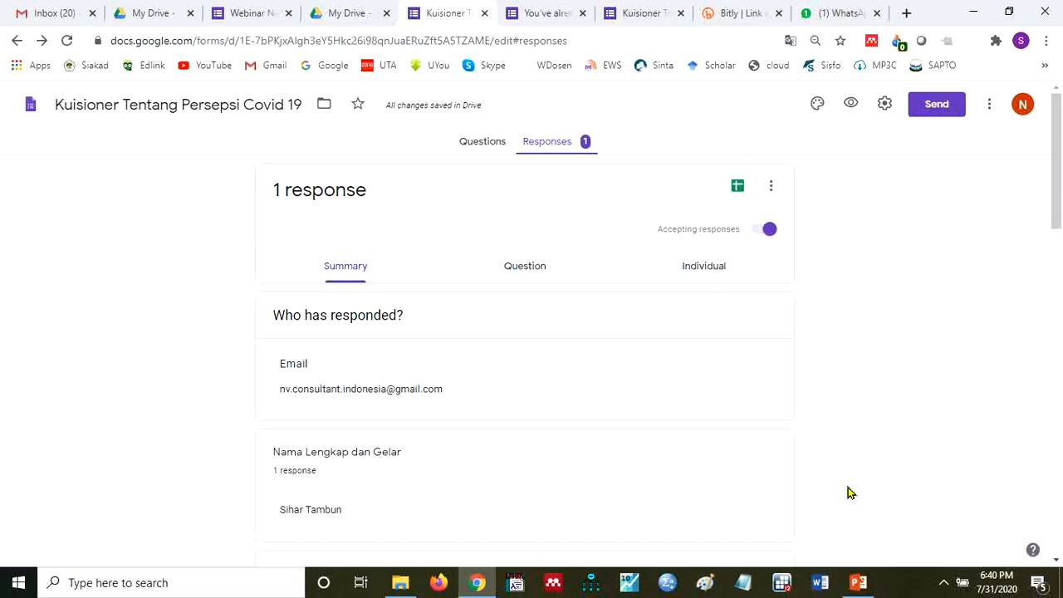
click(856, 586)
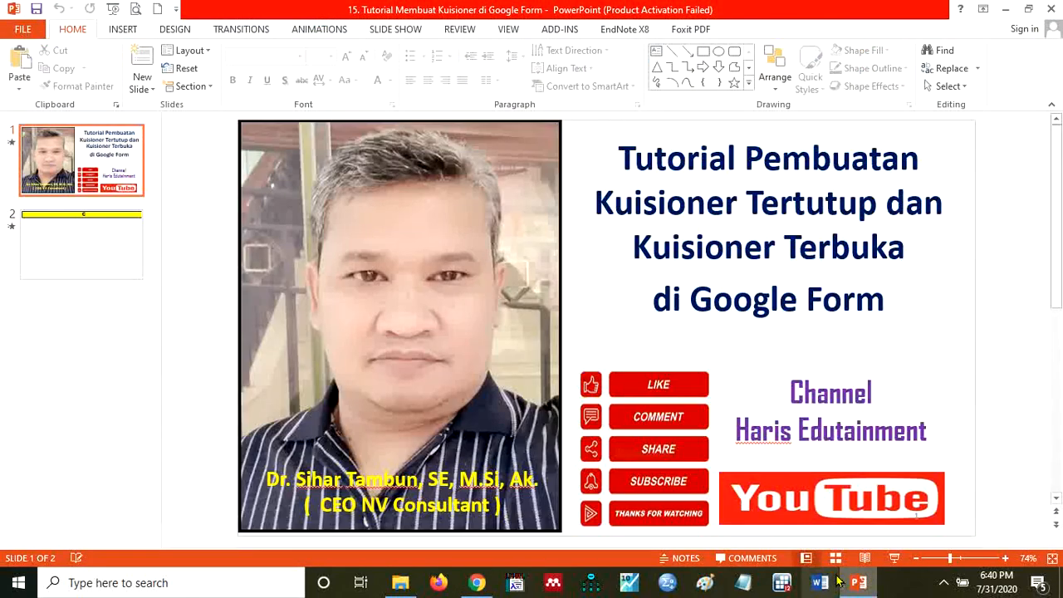